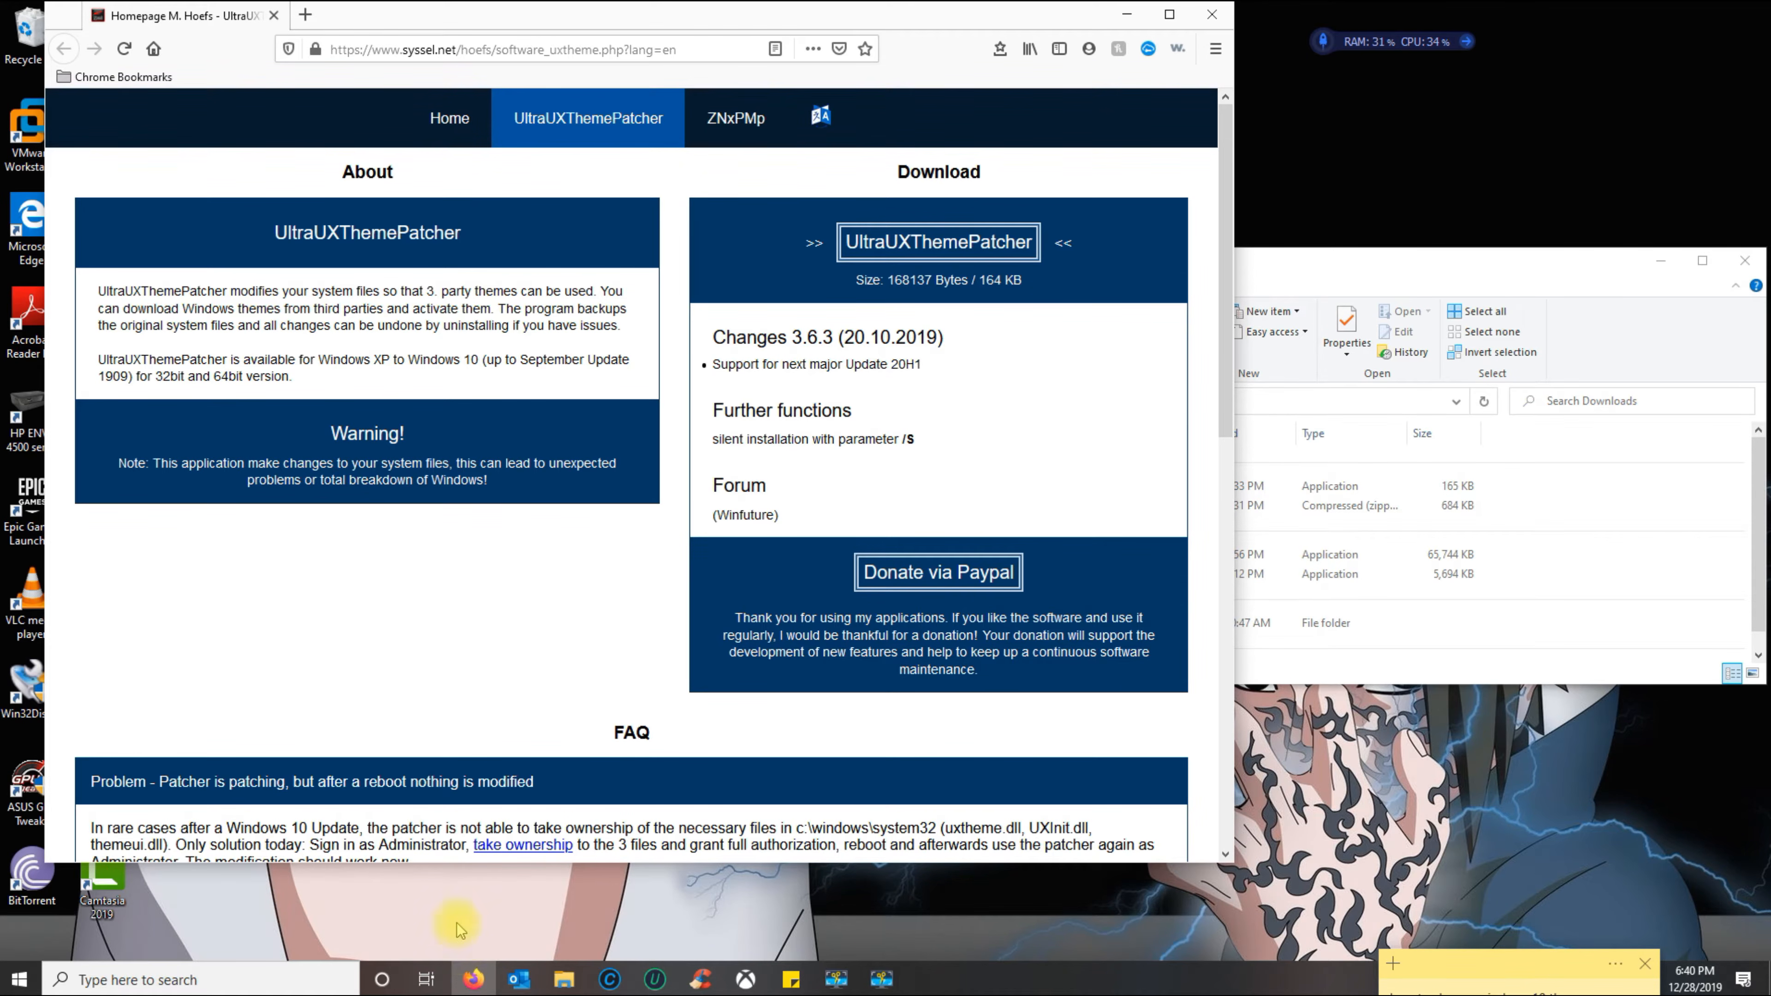
- Search Windows for "theme", open Themes and related settings, and reposition the Settings window over the browser
click(262, 982)
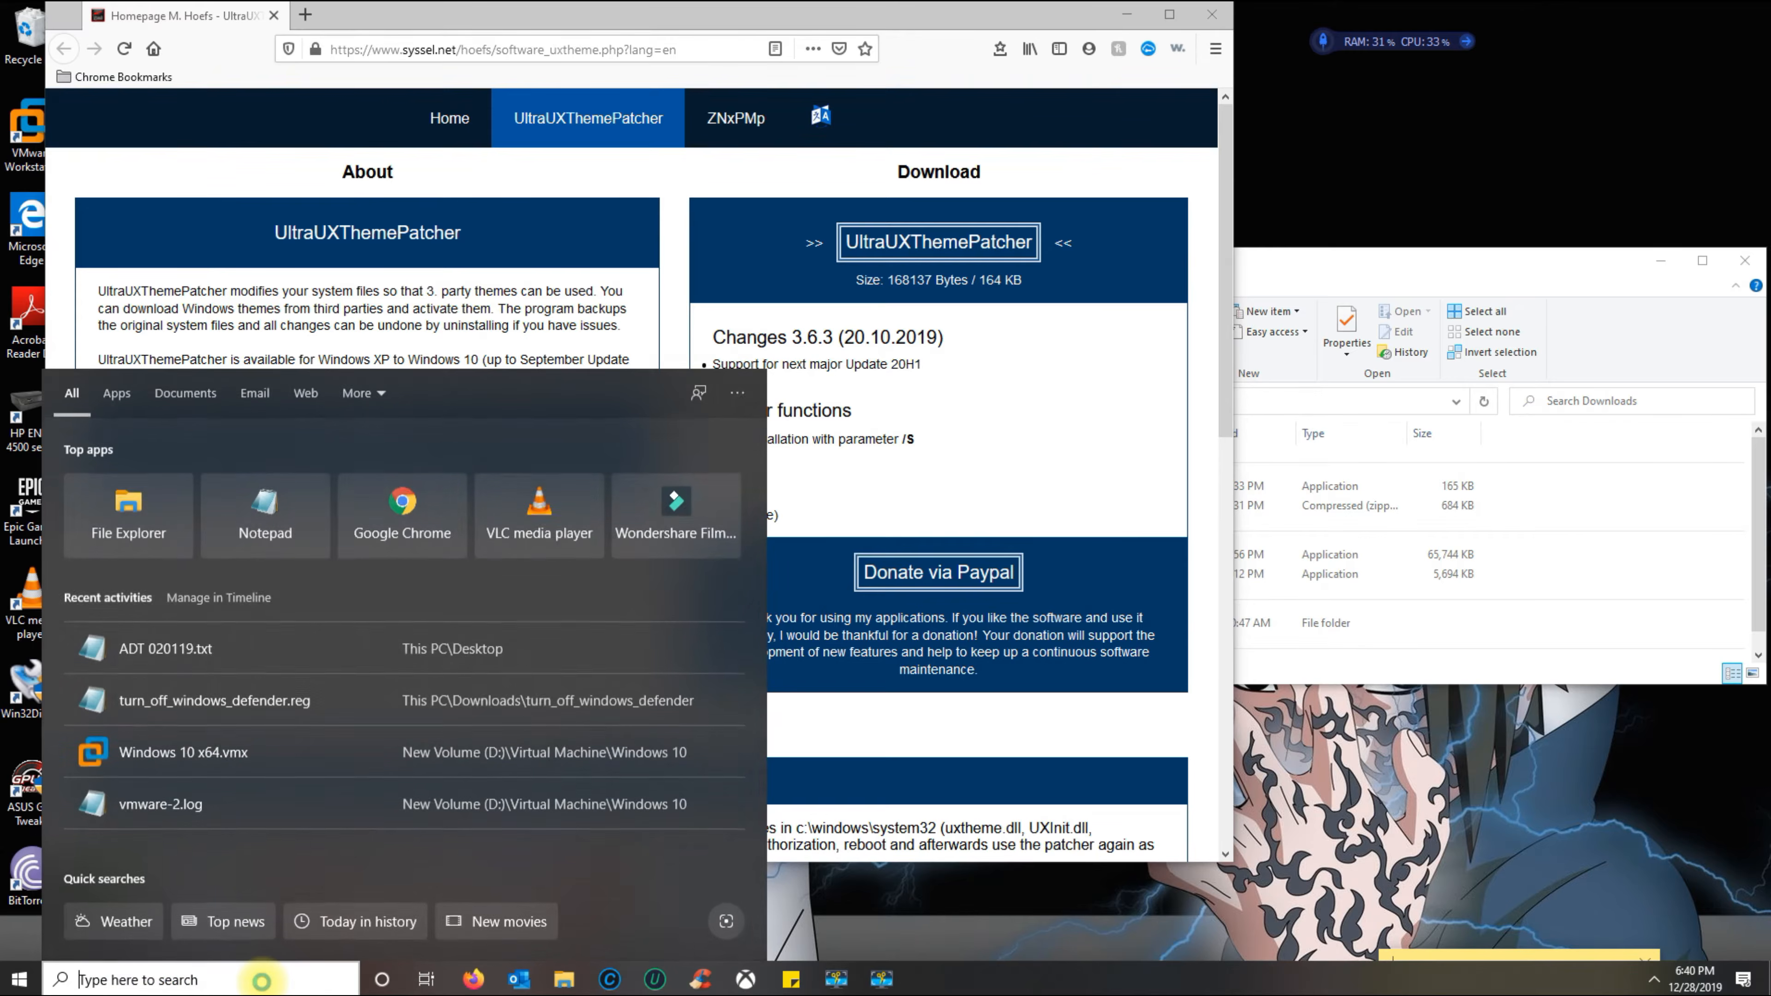
text(theme)
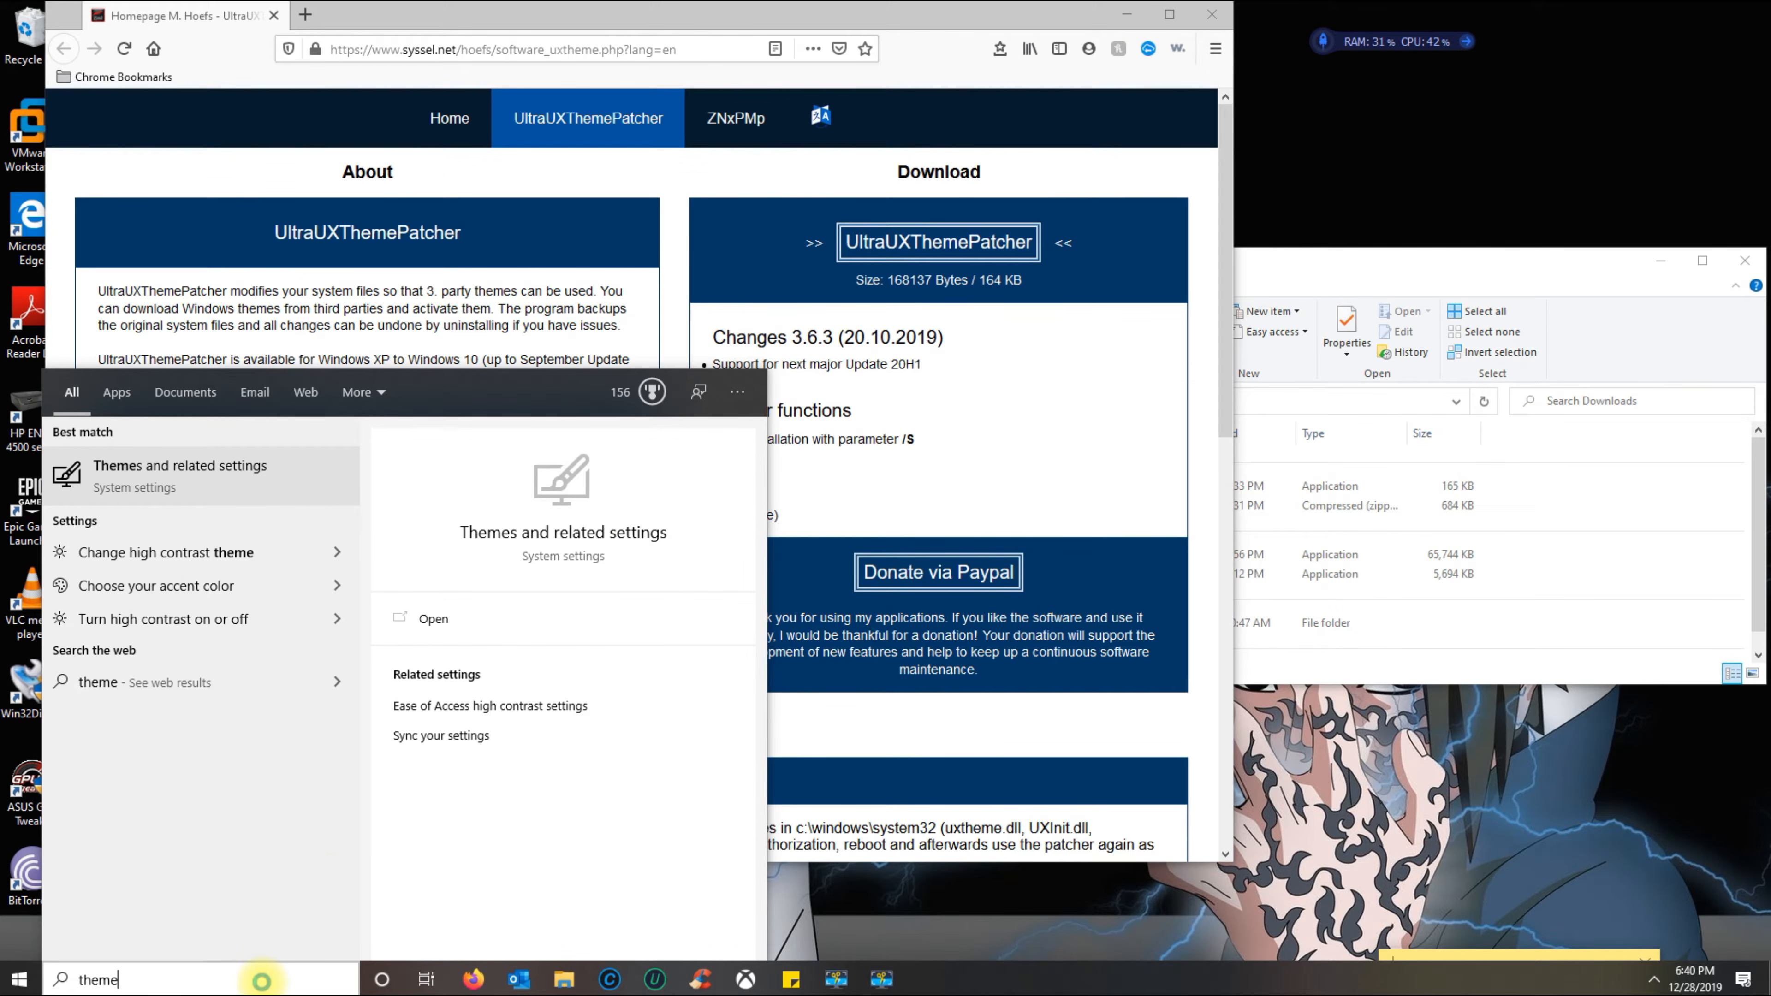
click(180, 479)
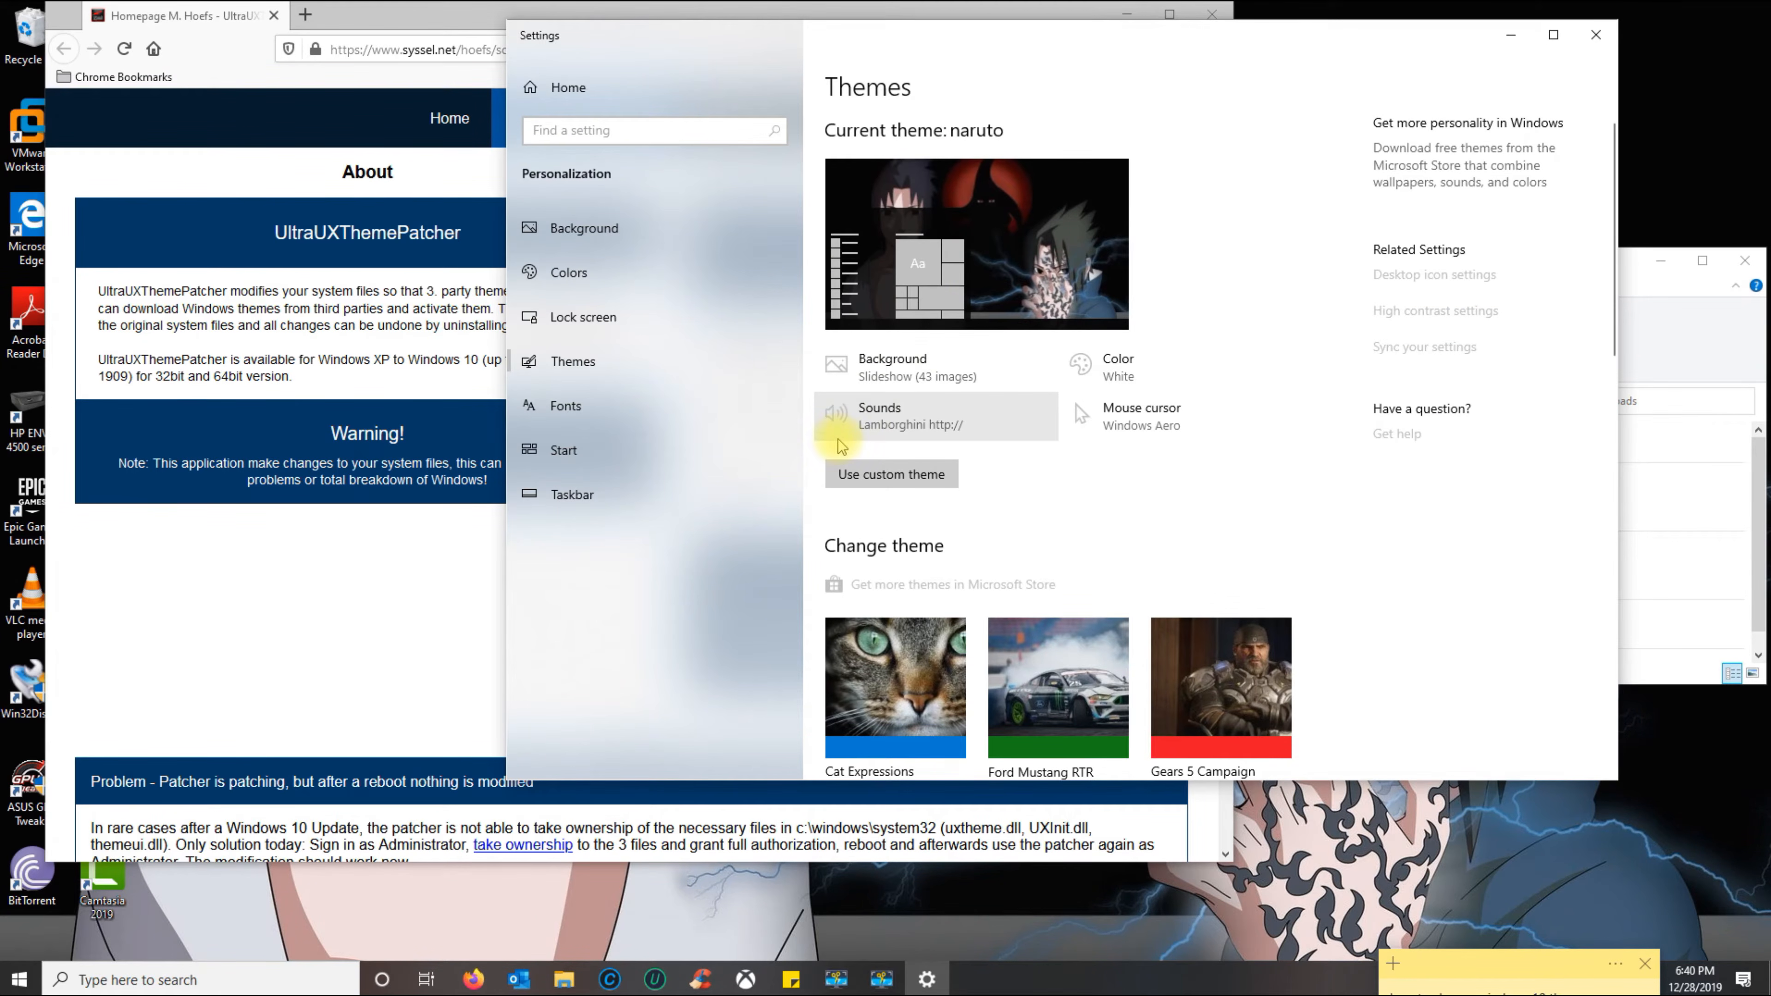
drag(1021, 32, 702, 84)
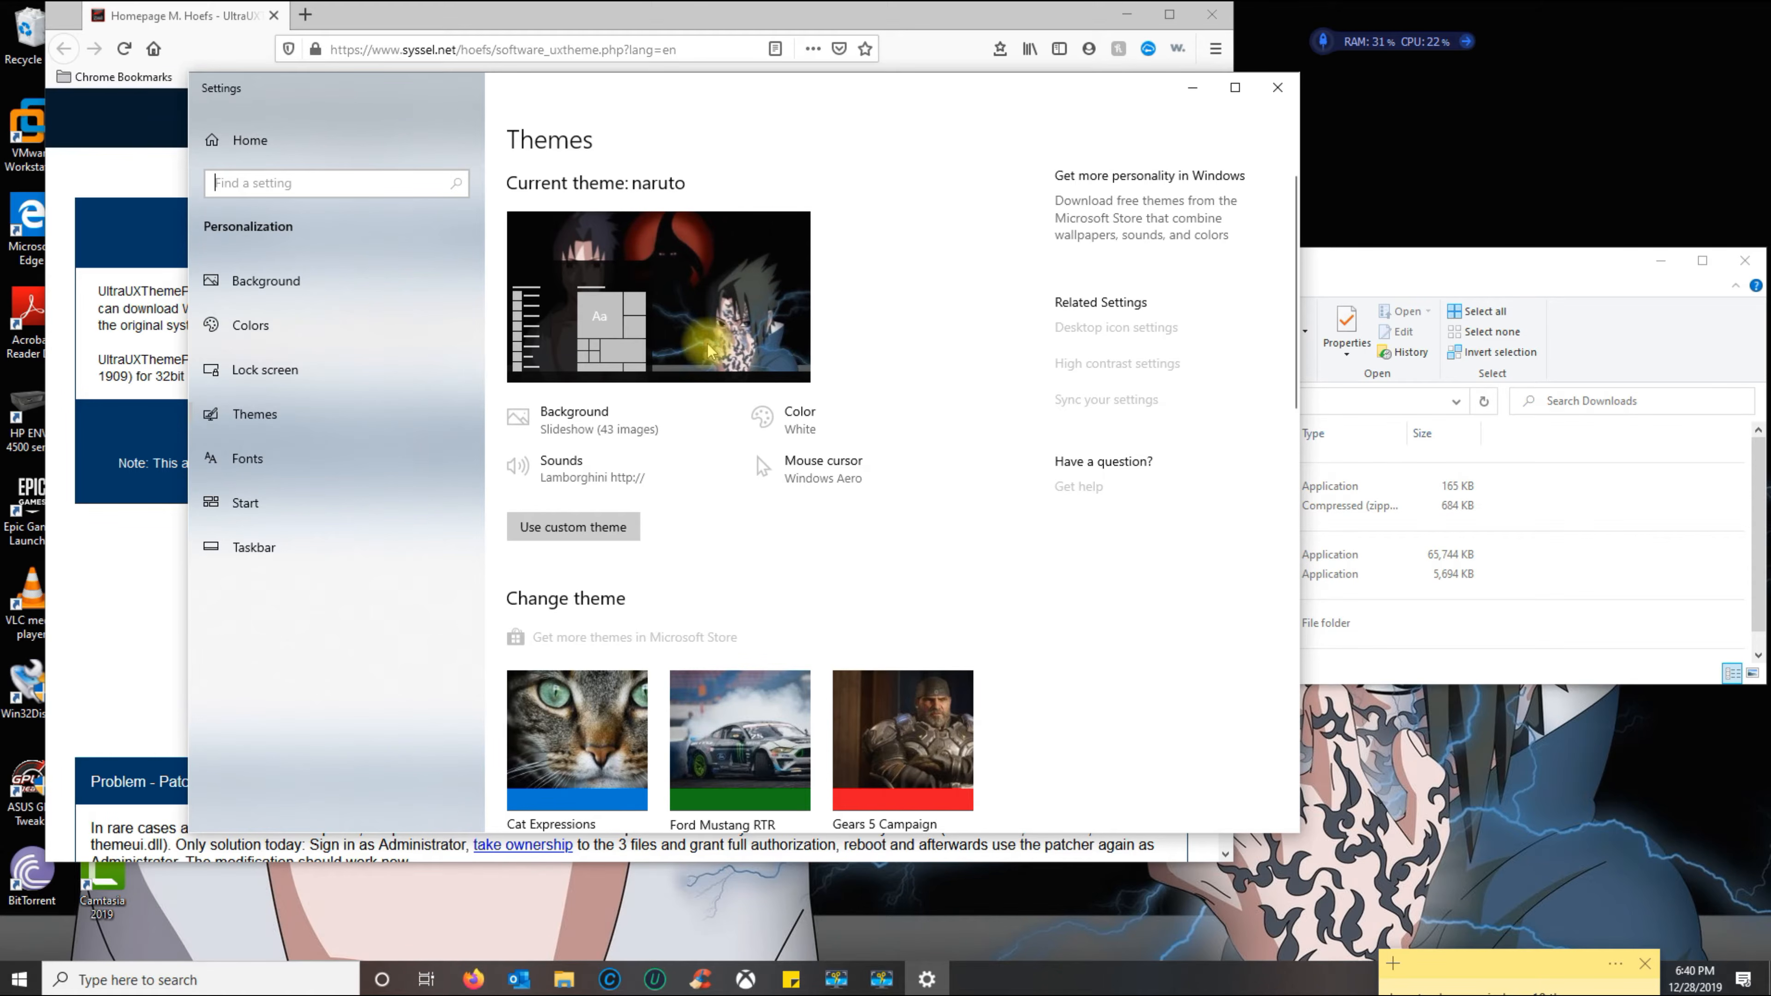
- Look through the installed themes and open the Microsoft Store's Windows Themes collection from the Themes settings
scroll(687, 780, down, 2)
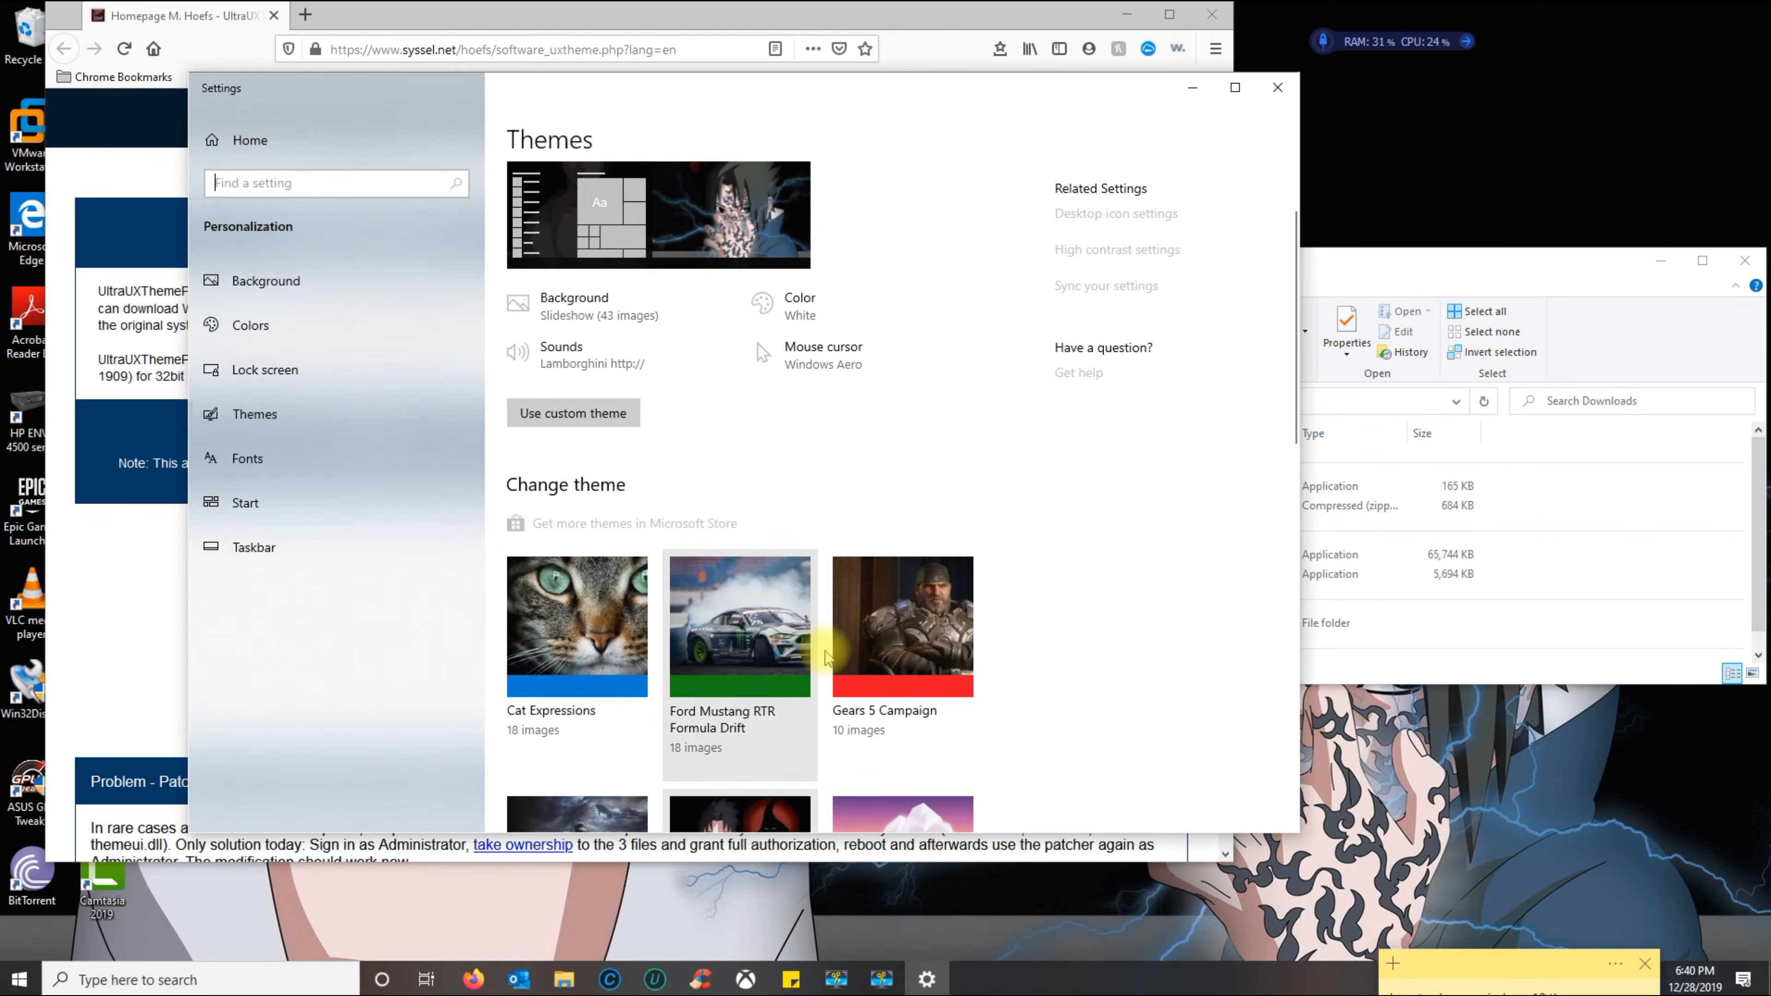
scroll(844, 645, down, 2)
scroll(844, 645, down, 2)
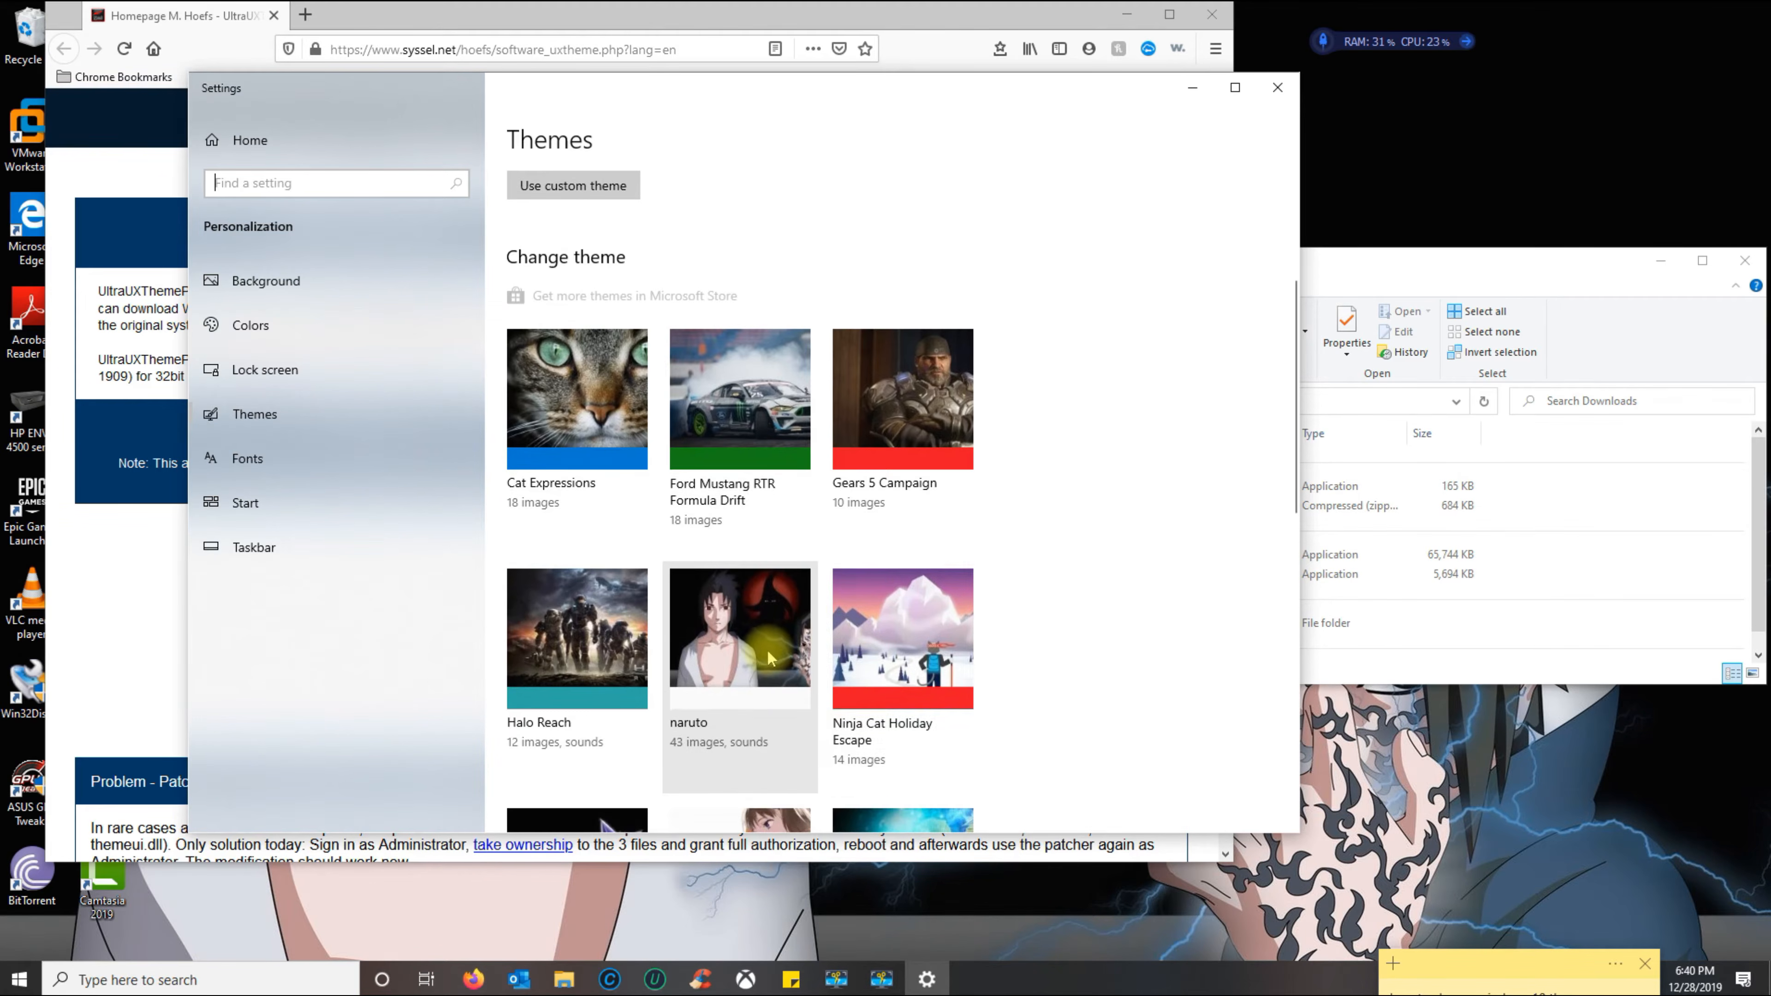
scroll(844, 645, up, 4)
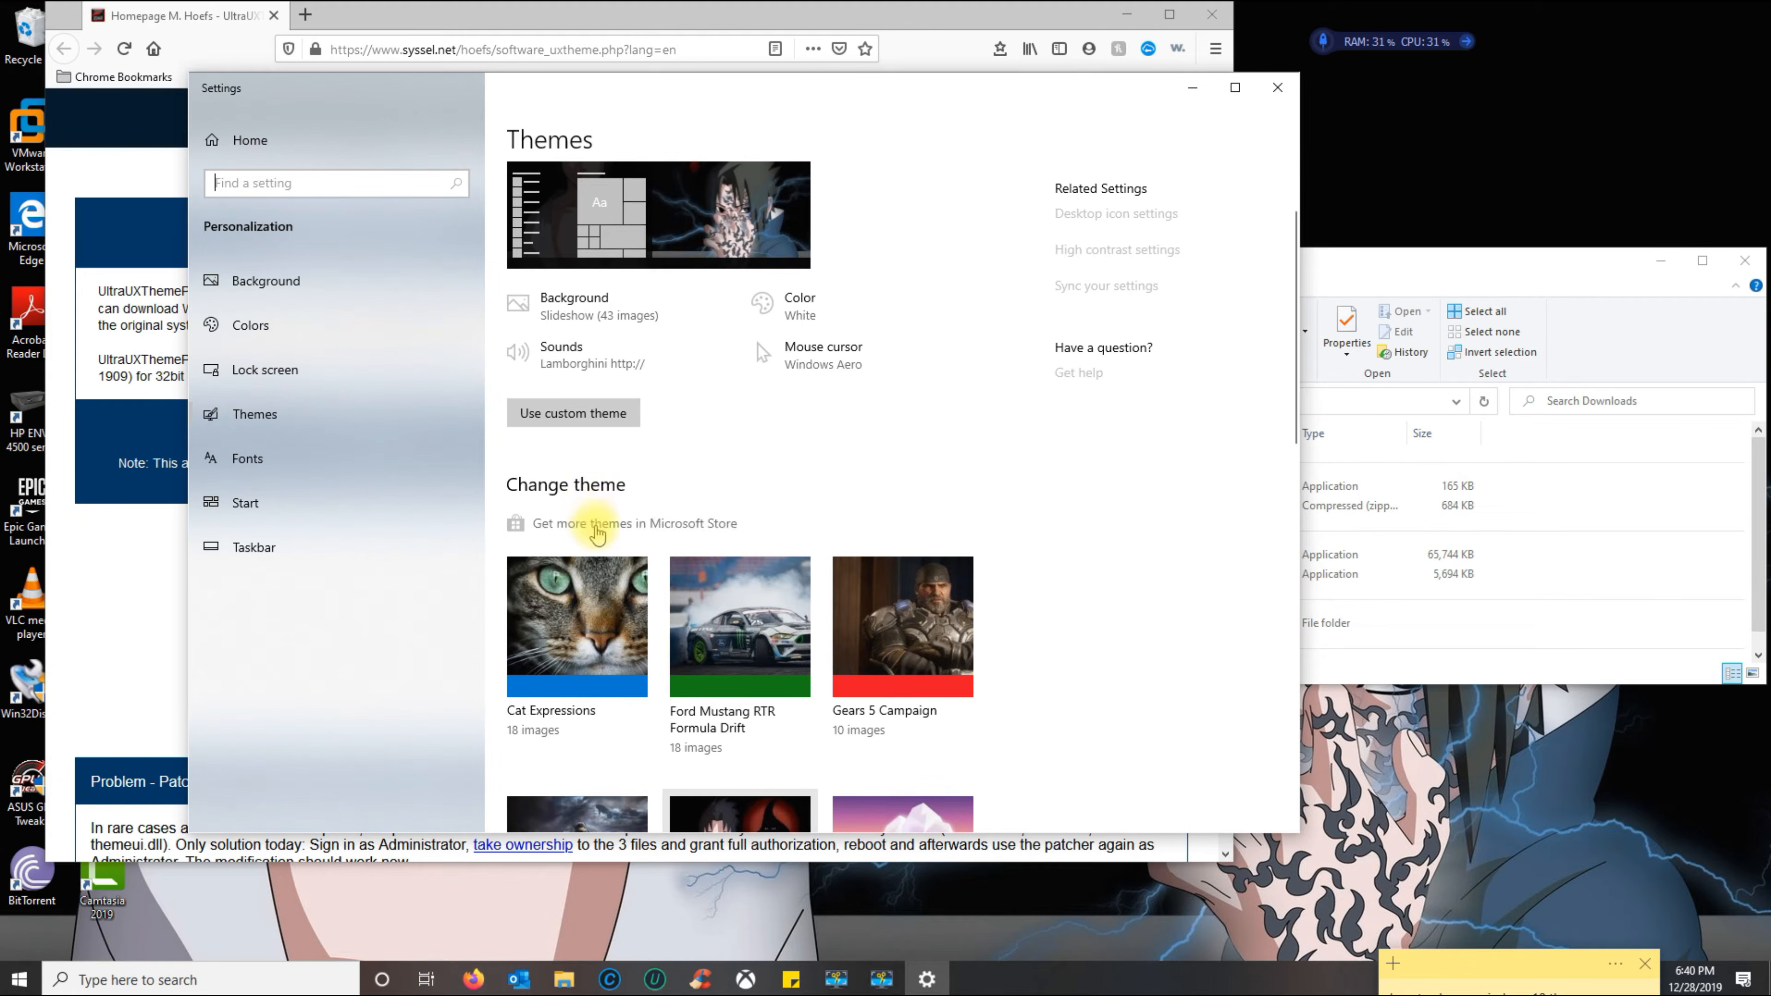
click(631, 524)
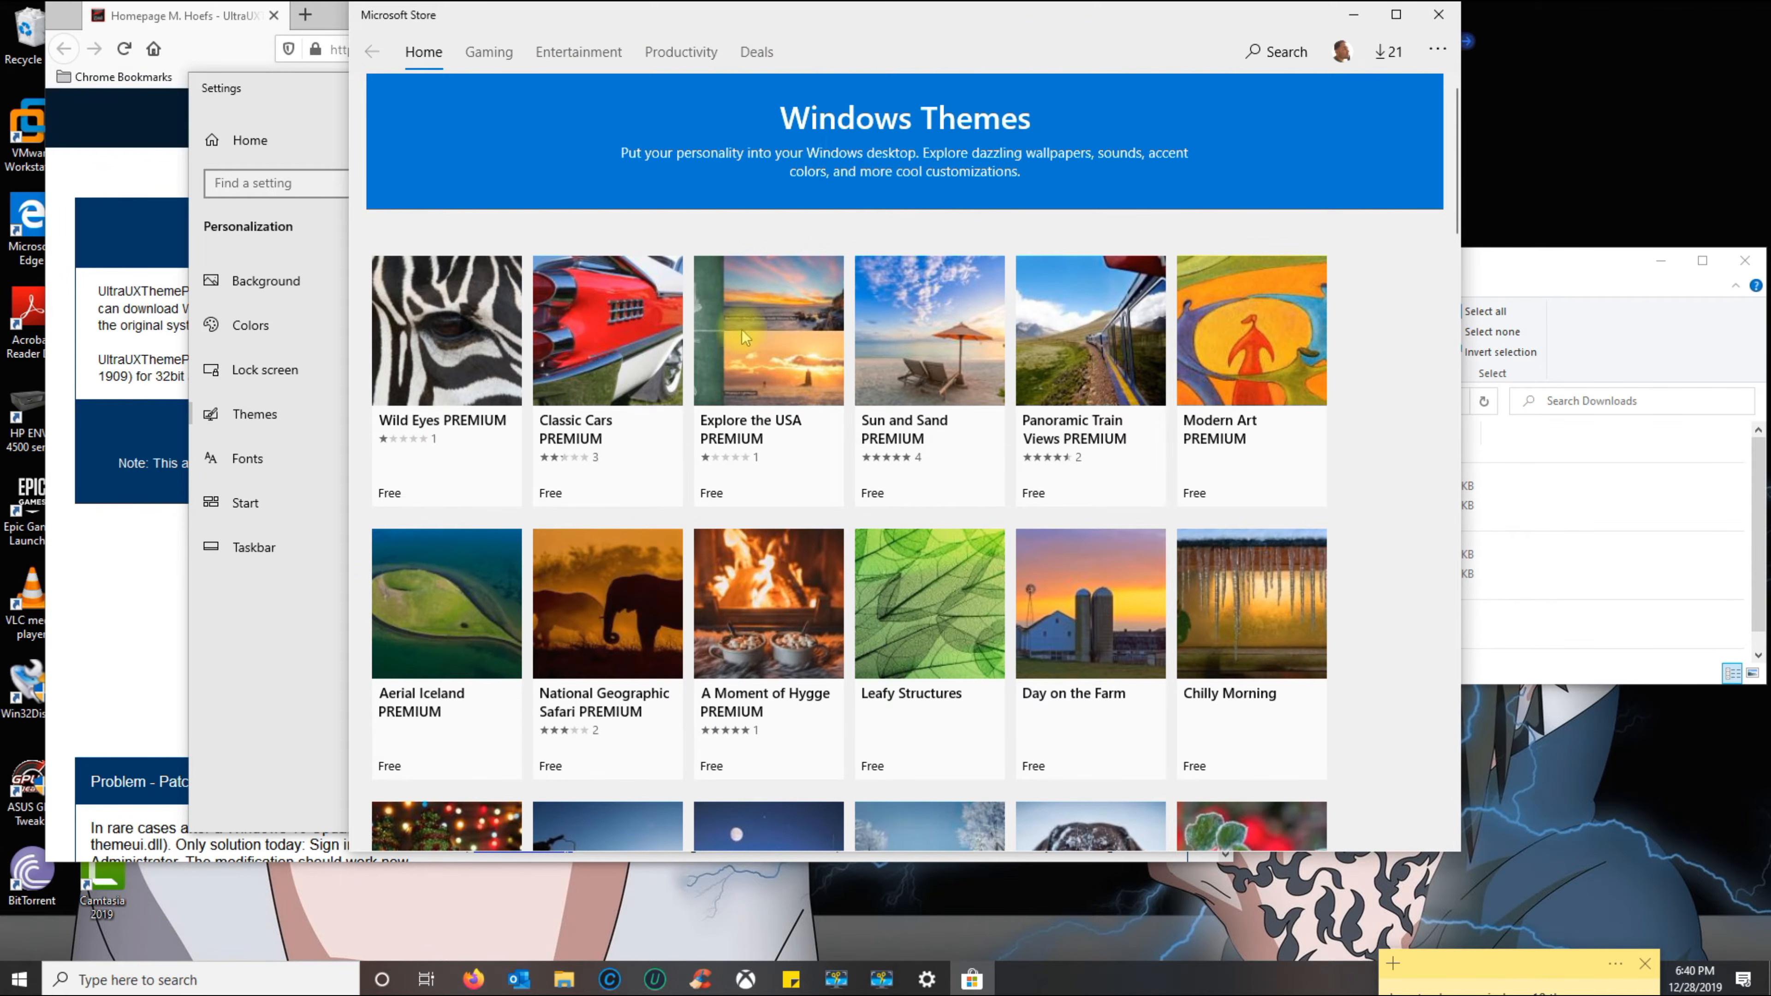
- Browse the free themes offered in the Microsoft Store's Windows Themes collection
scroll(798, 419, down, 5)
scroll(793, 451, down, 2)
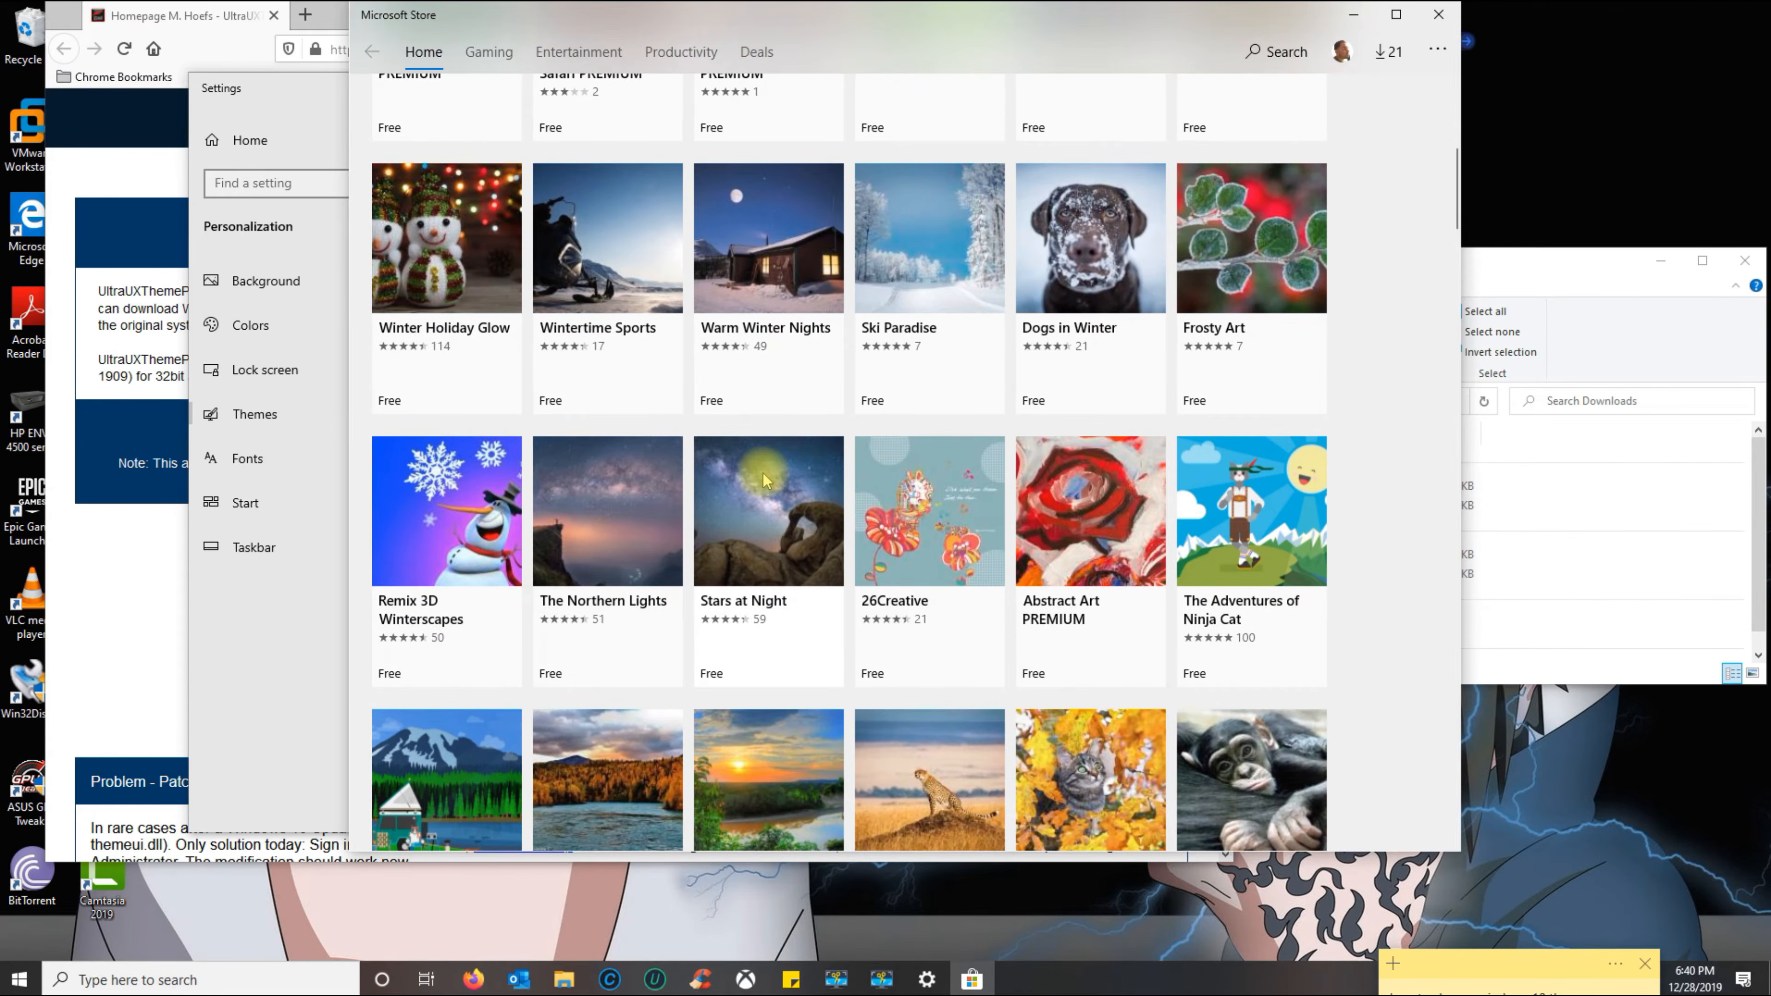
scroll(742, 451, down, 5)
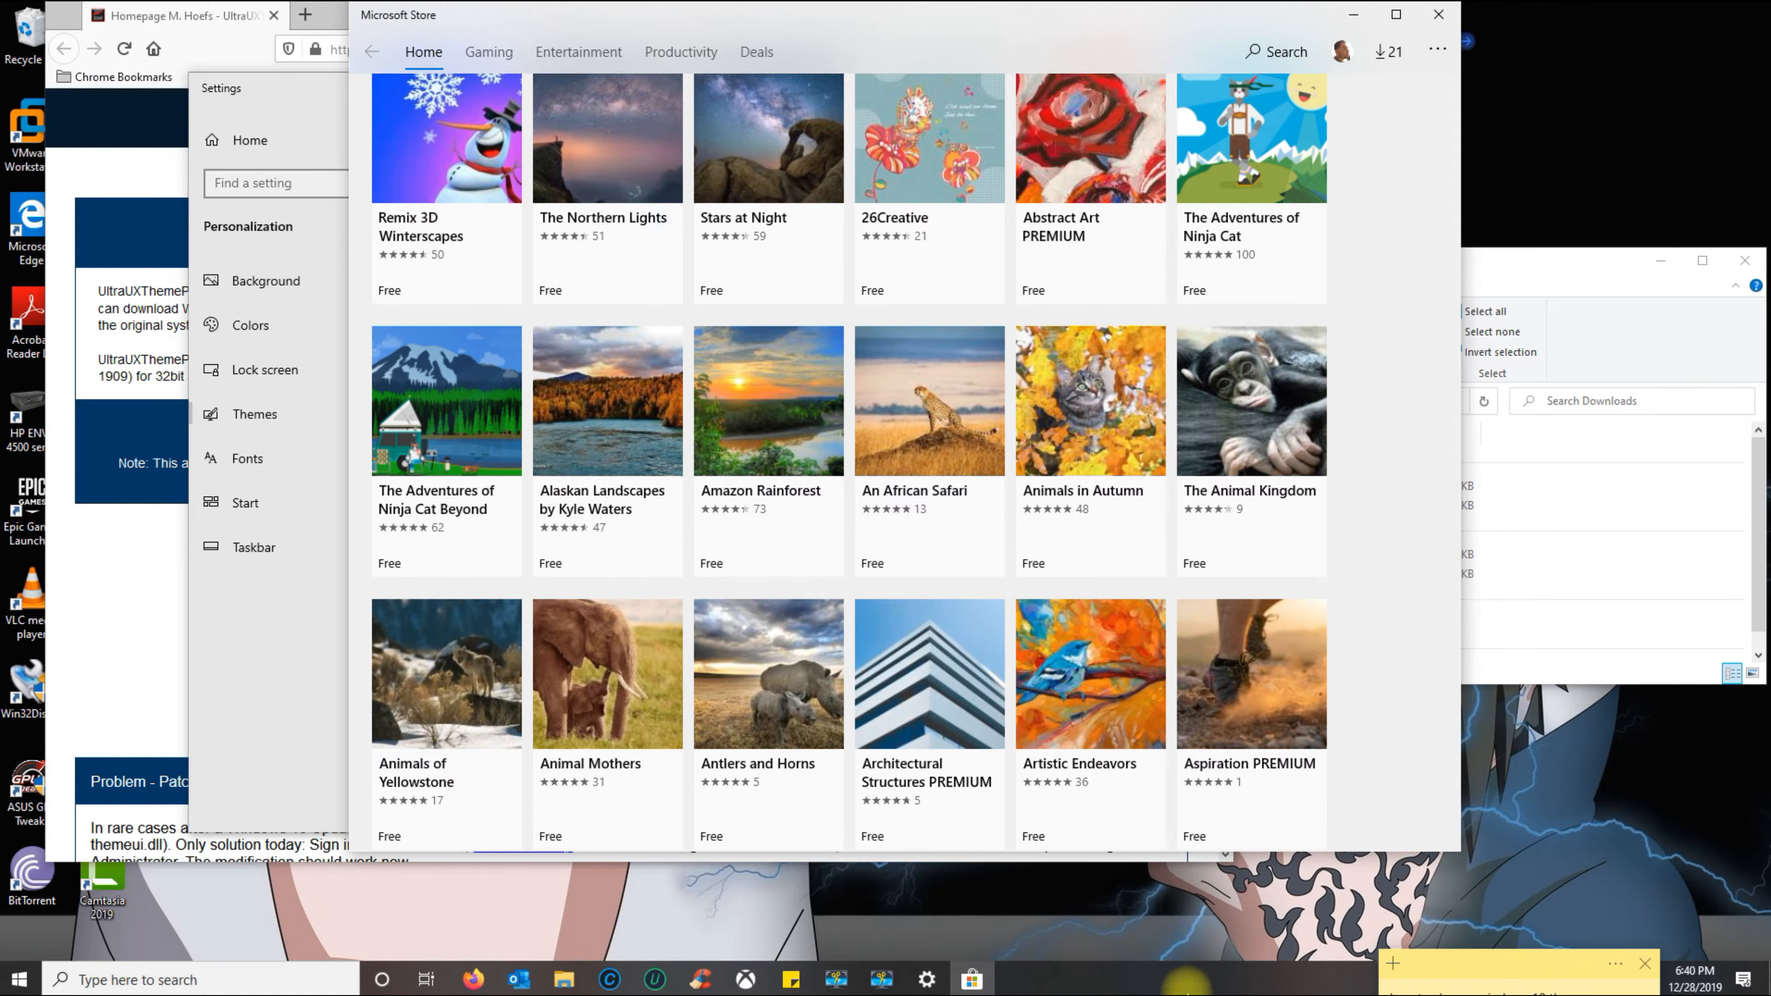
scroll(959, 590, down, 3)
scroll(823, 562, down, 4)
scroll(805, 556, down, 8)
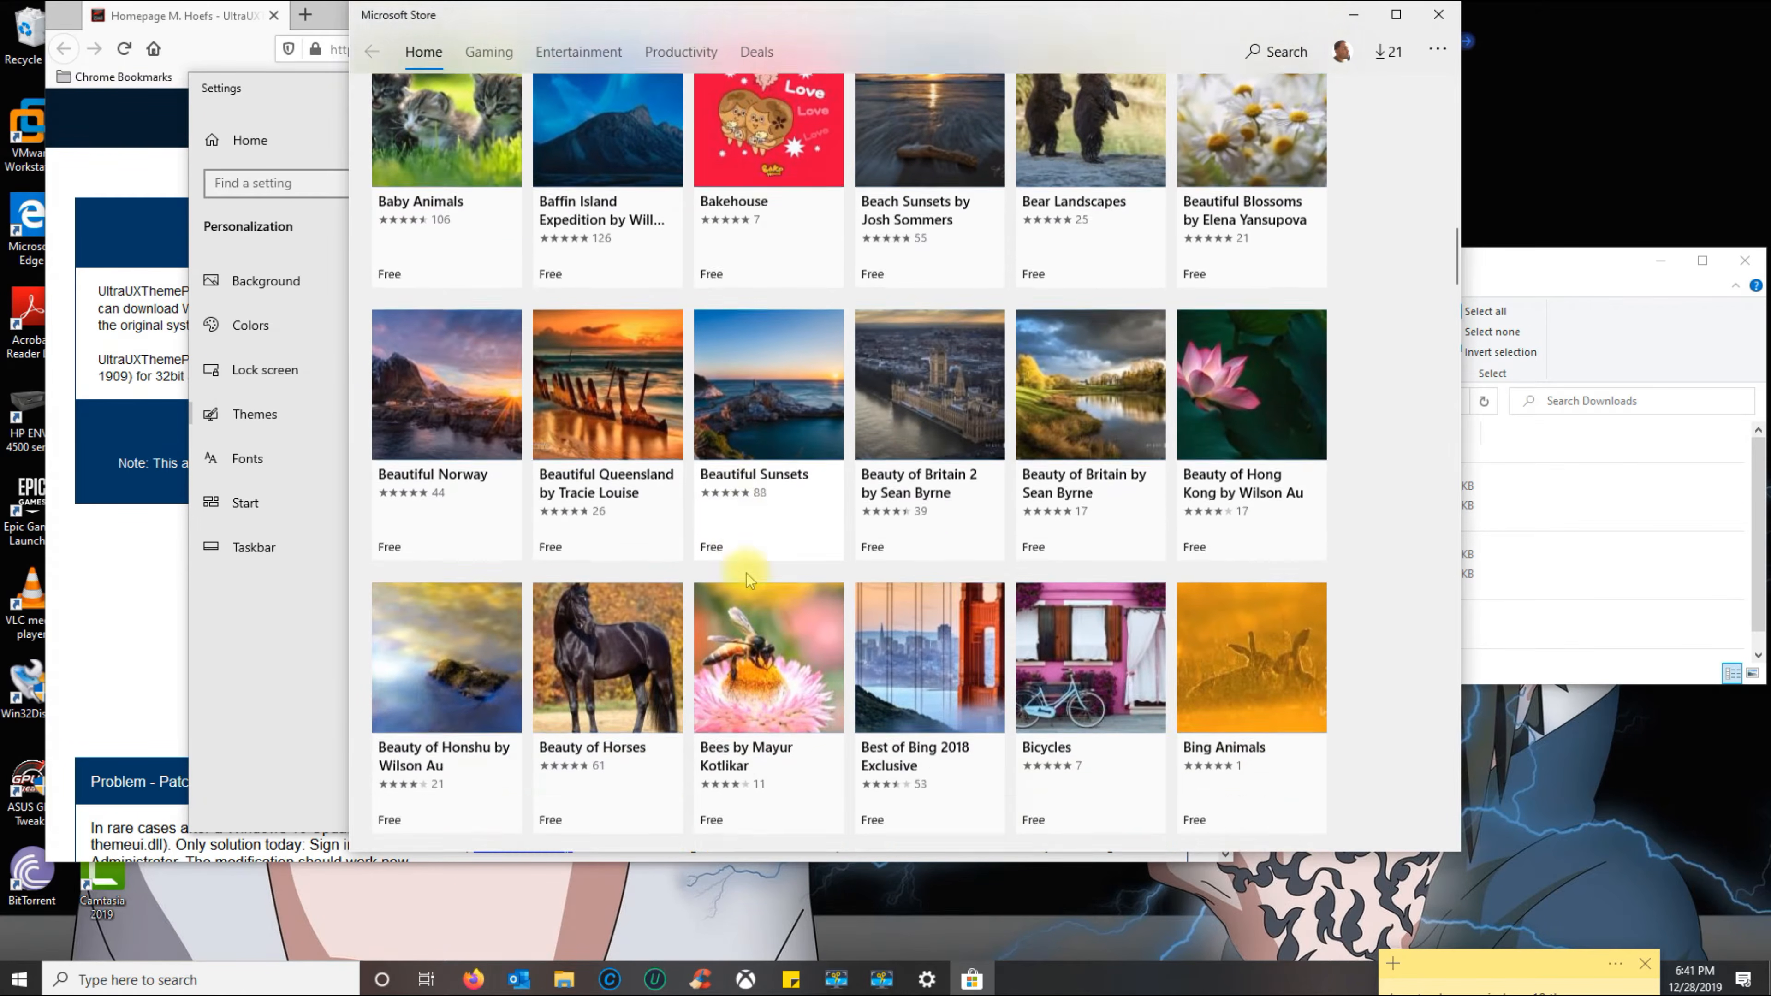
scroll(750, 555, down, 10)
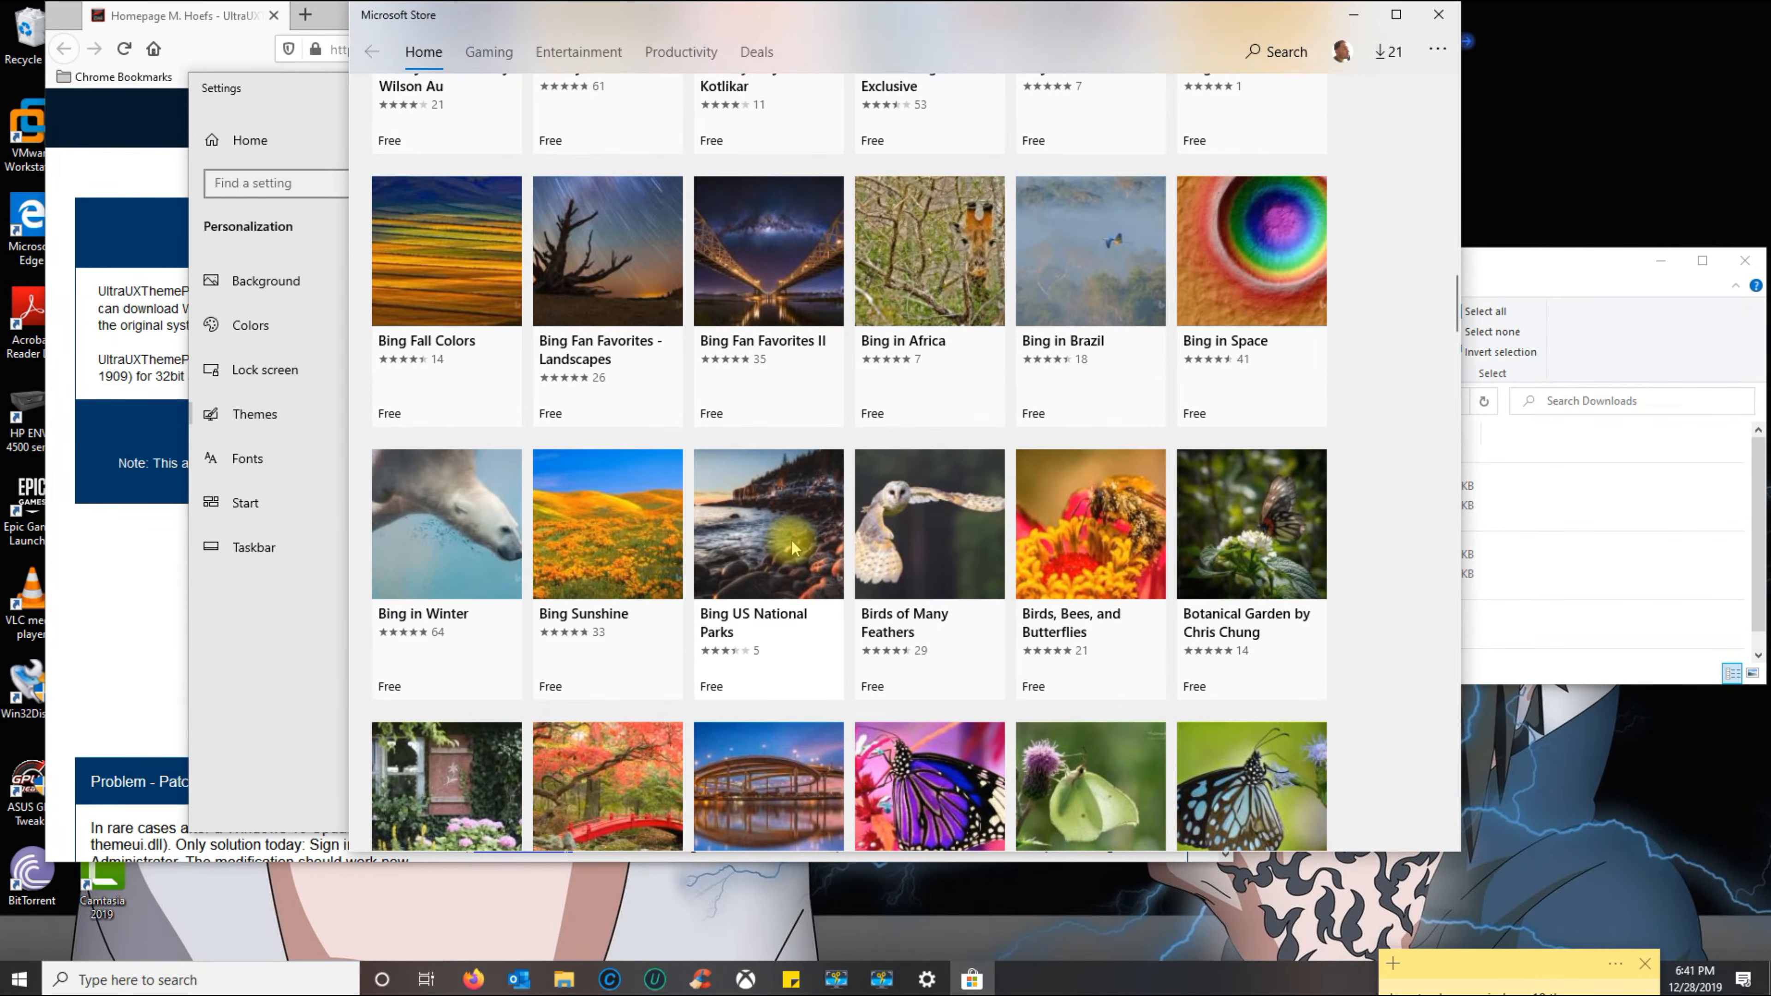
scroll(750, 649, down, 2)
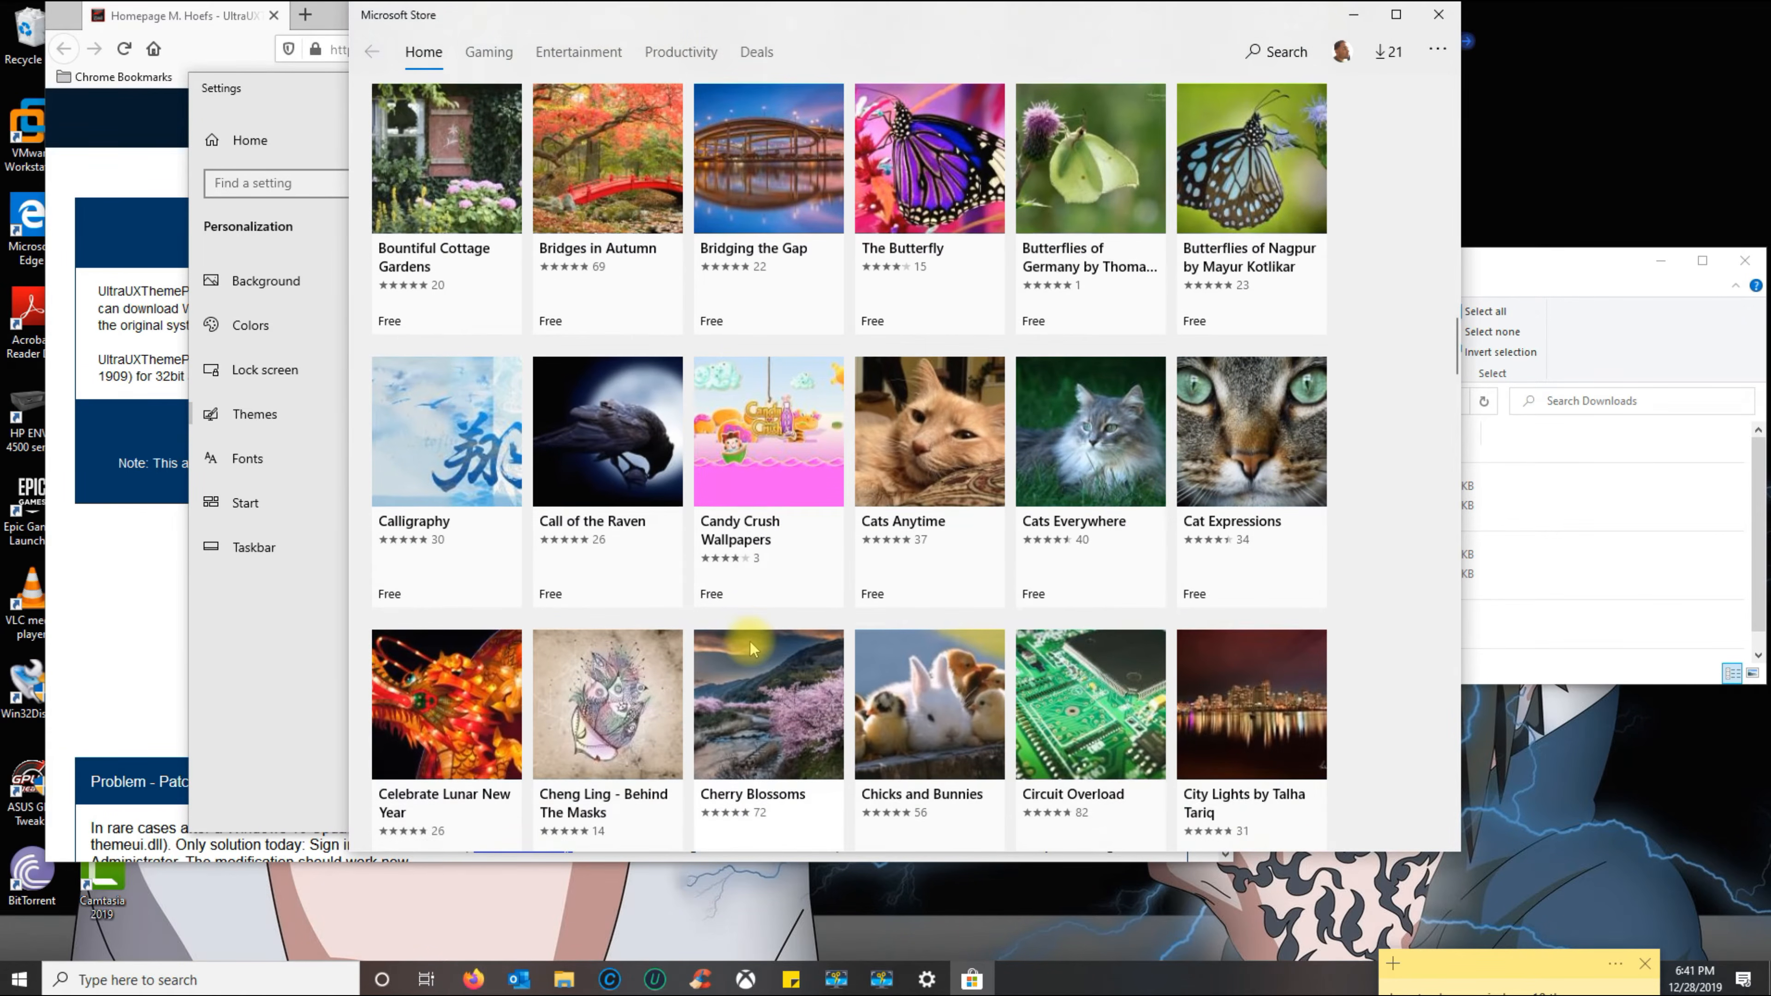
scroll(551, 590, down, 3)
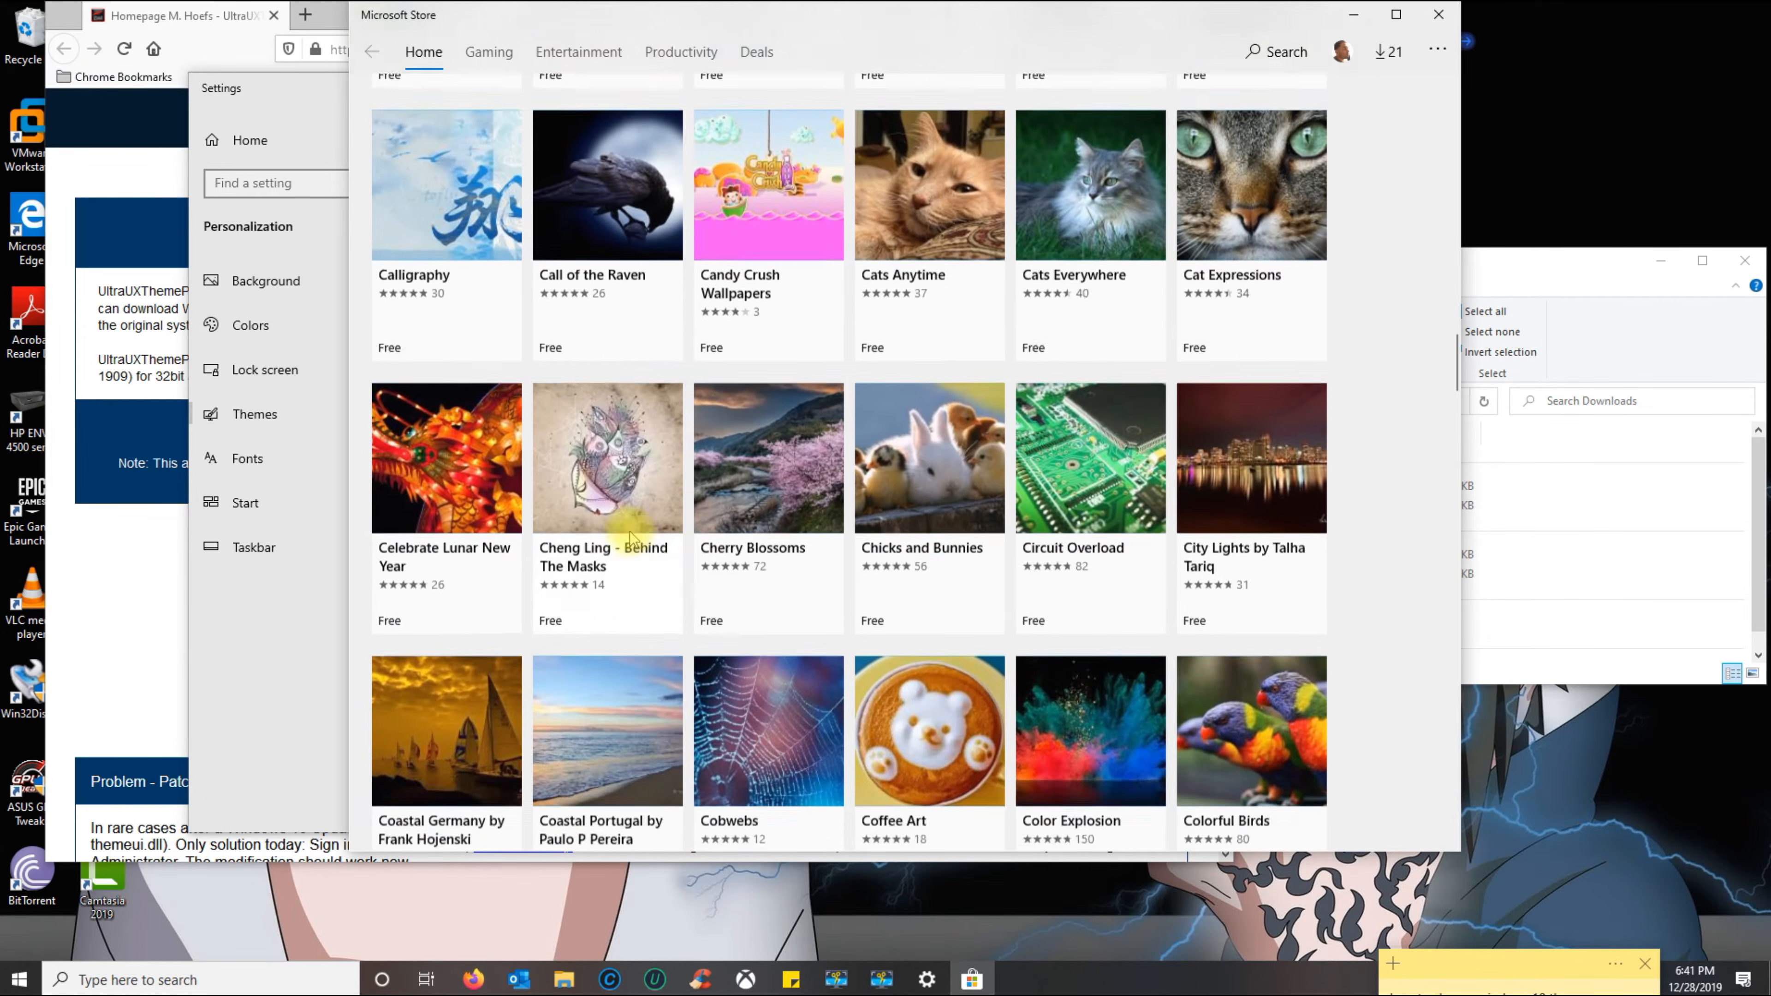
- Get and install the free Calligraphy theme from the Microsoft Store
click(447, 241)
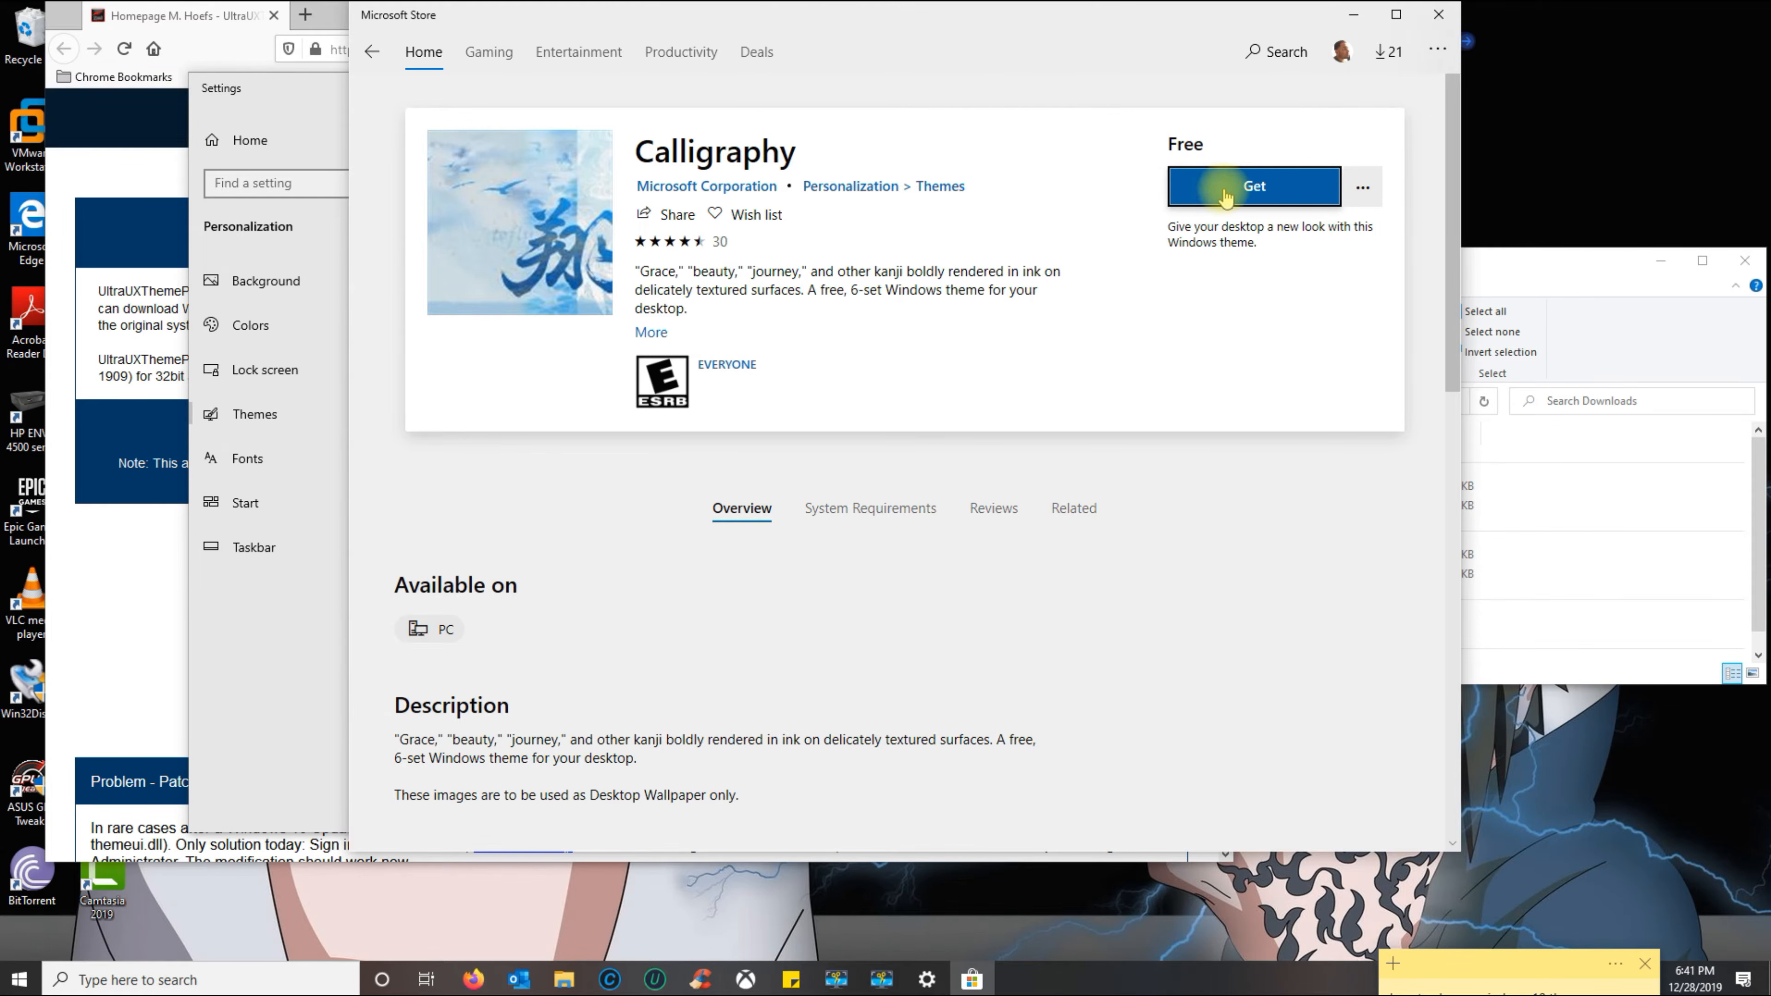
click(1239, 197)
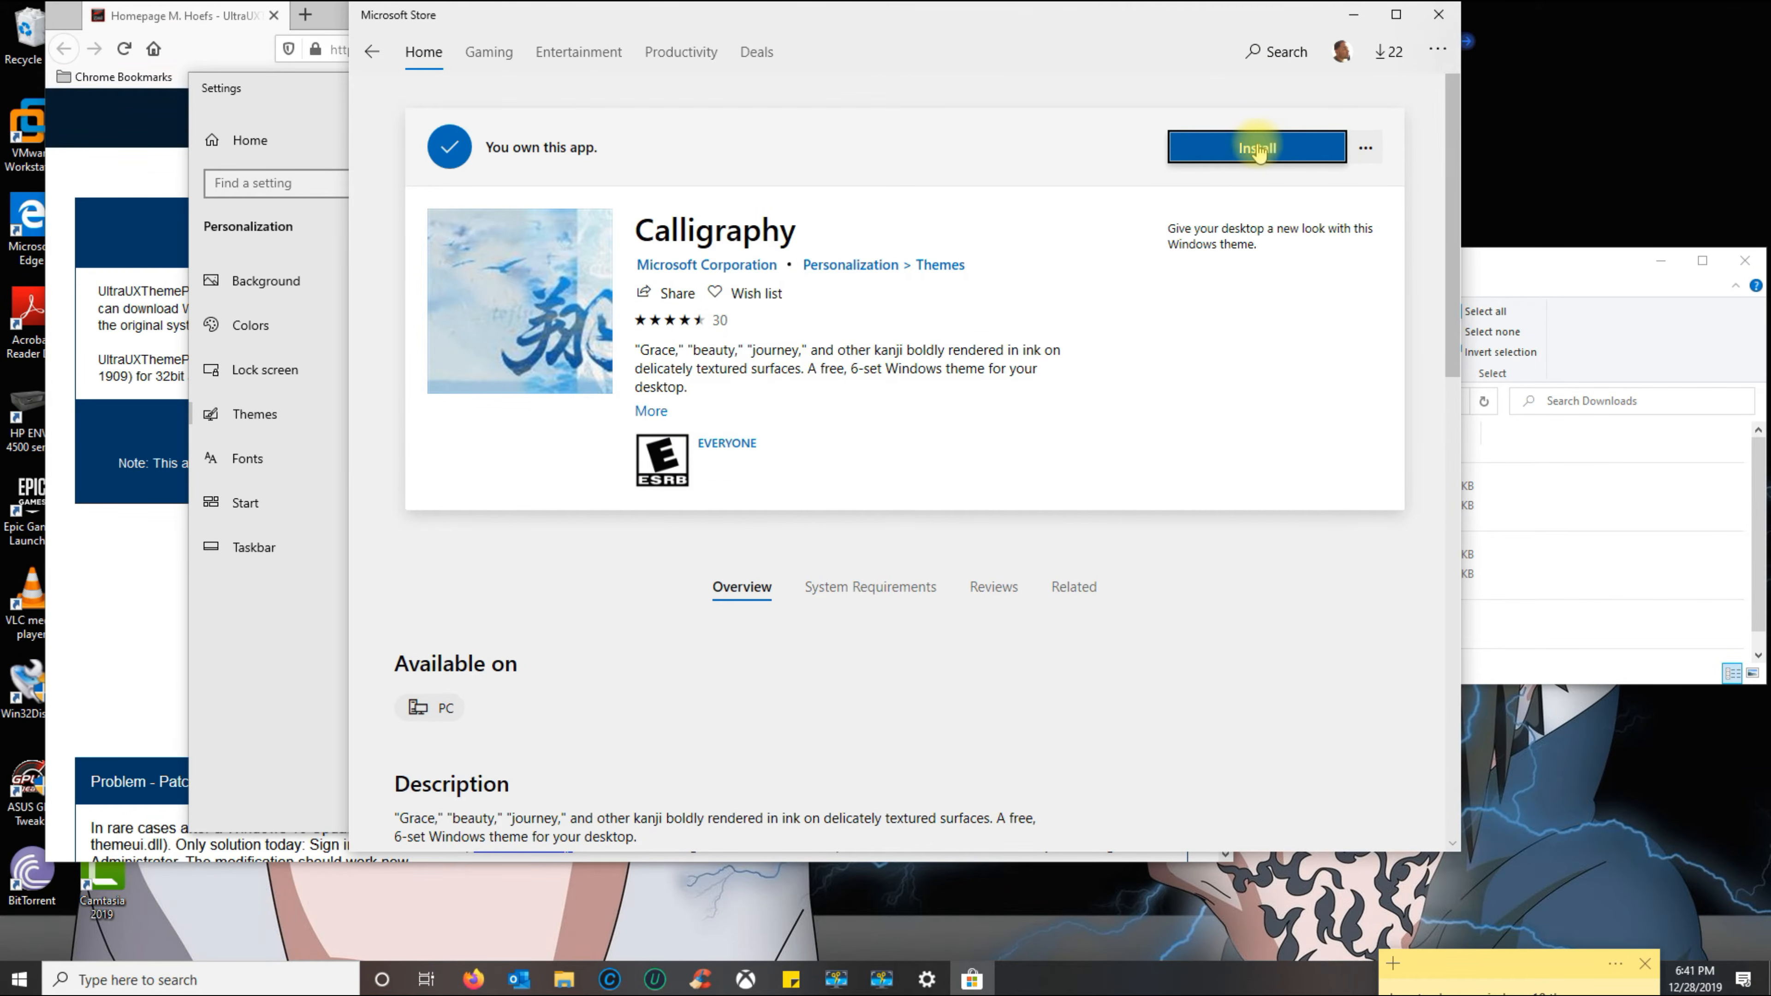
click(1258, 148)
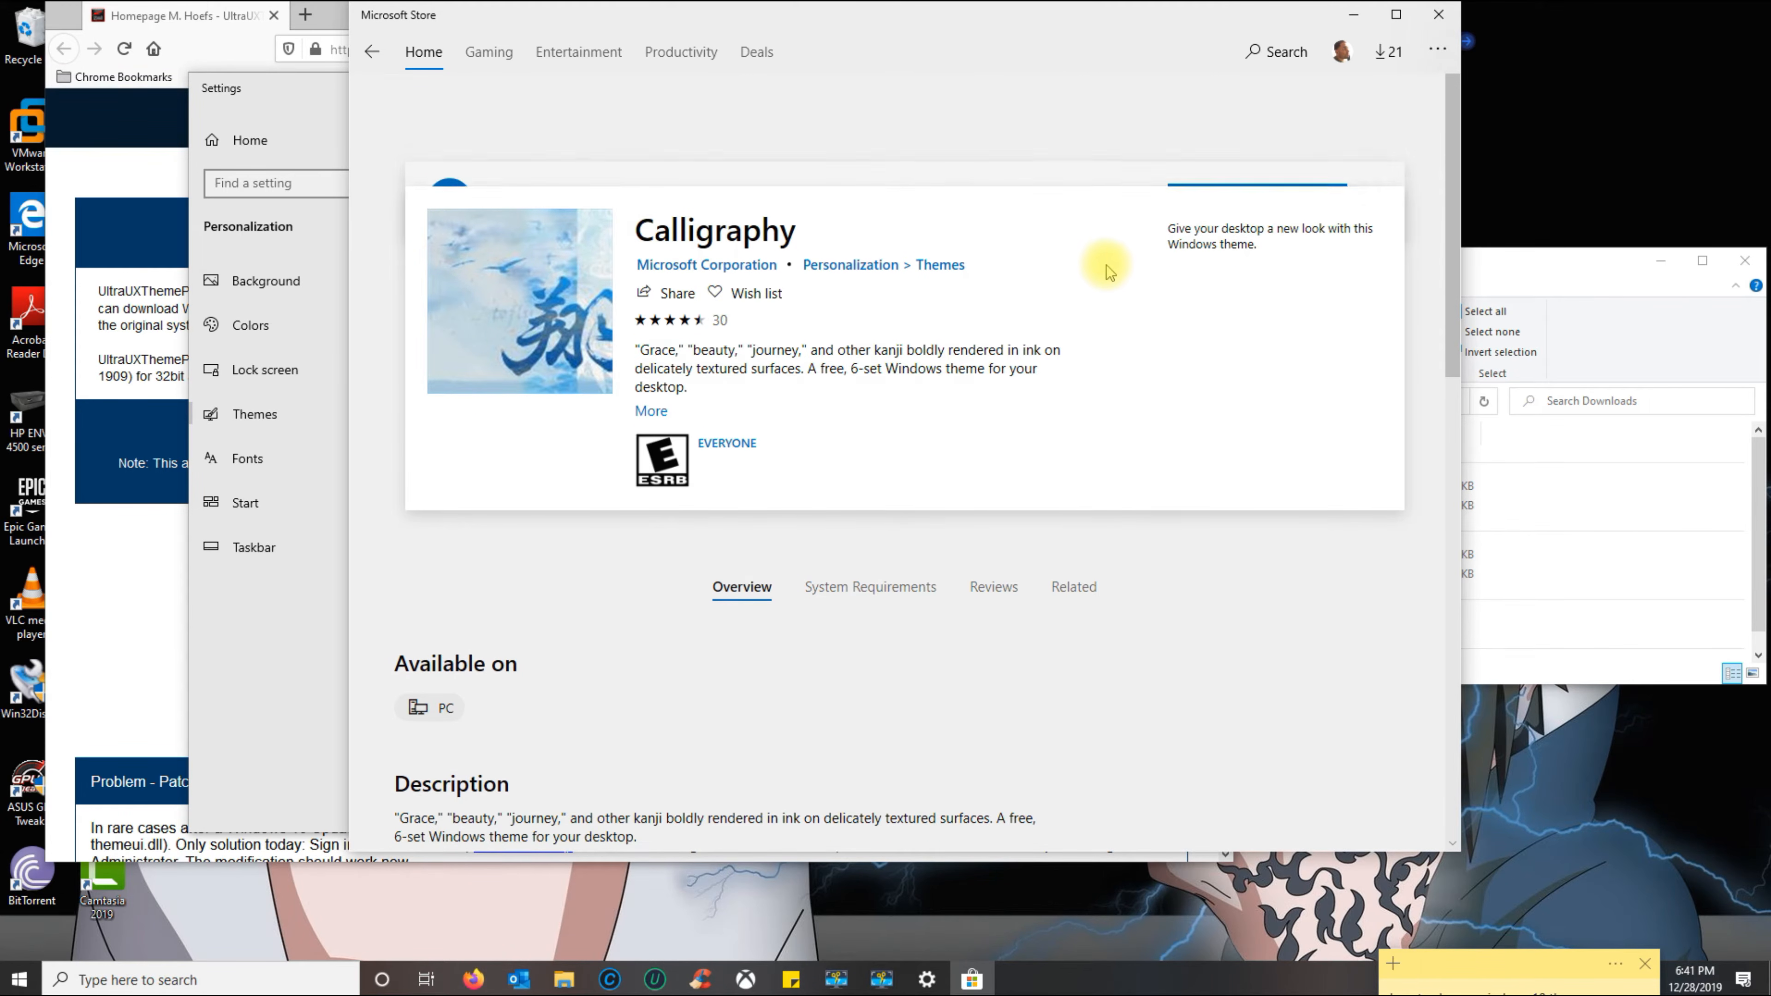
- Return from the Store to the Themes settings and apply the Calligraphy theme
drag(843, 25, 840, 154)
click(1239, 279)
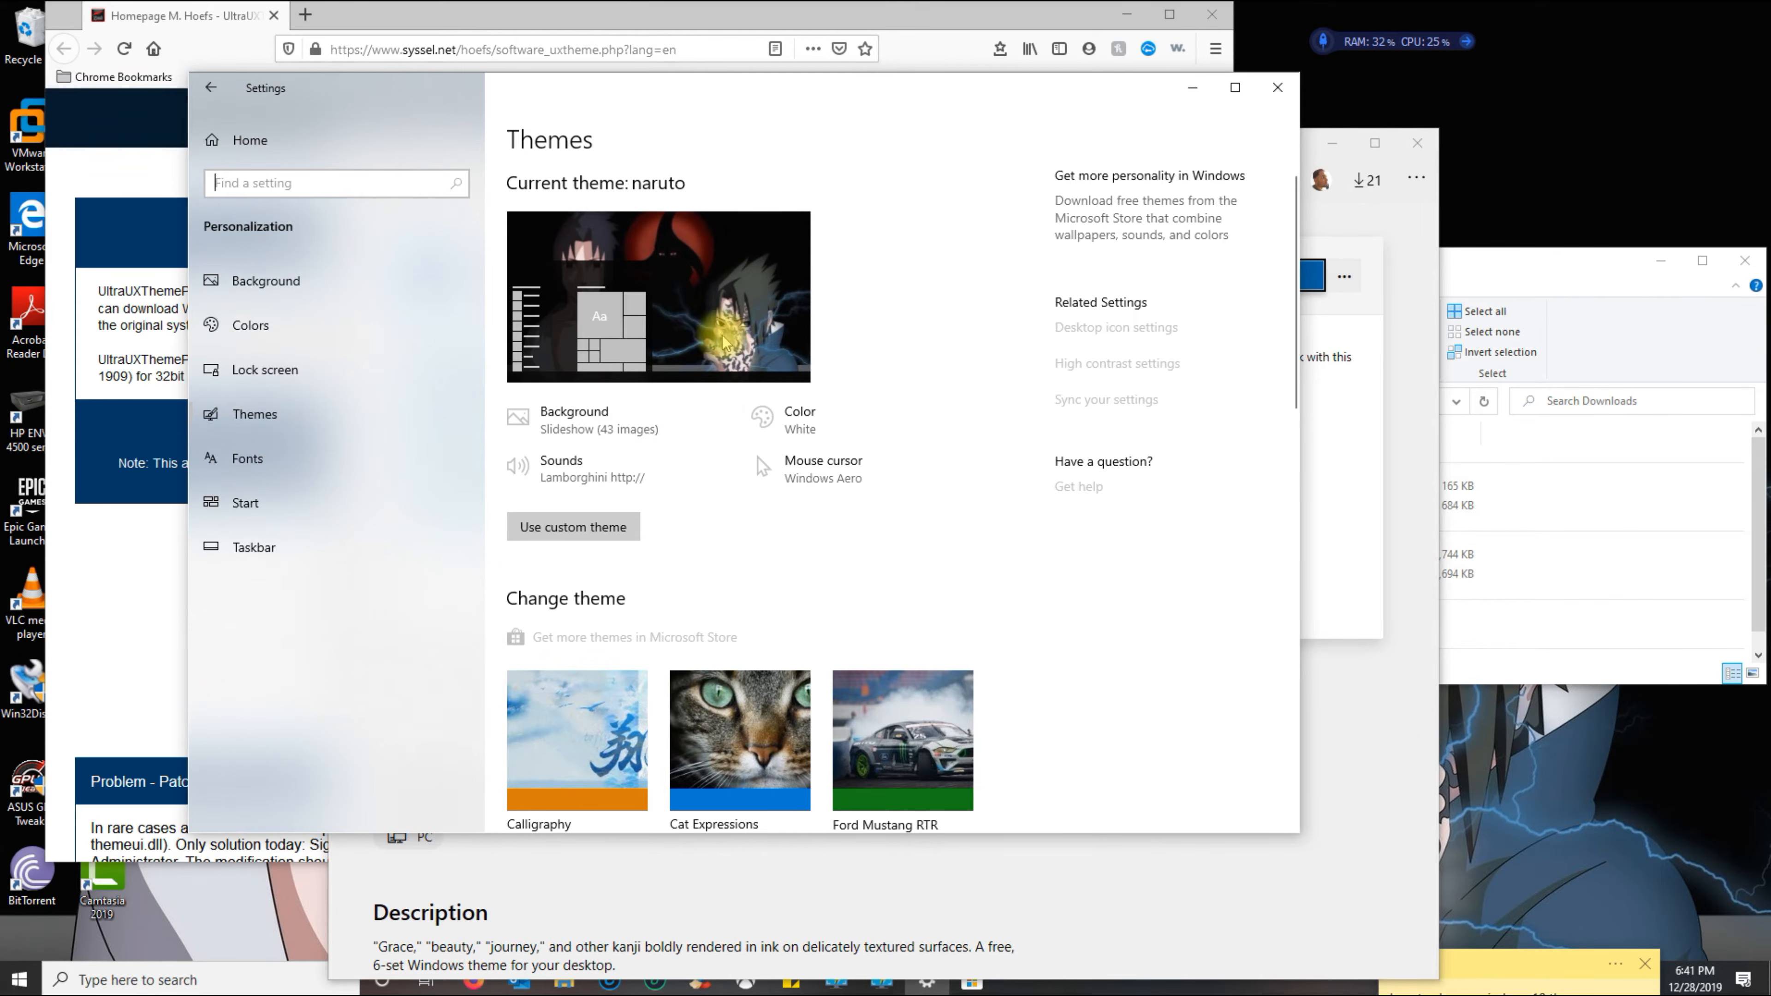
scroll(698, 383, down, 2)
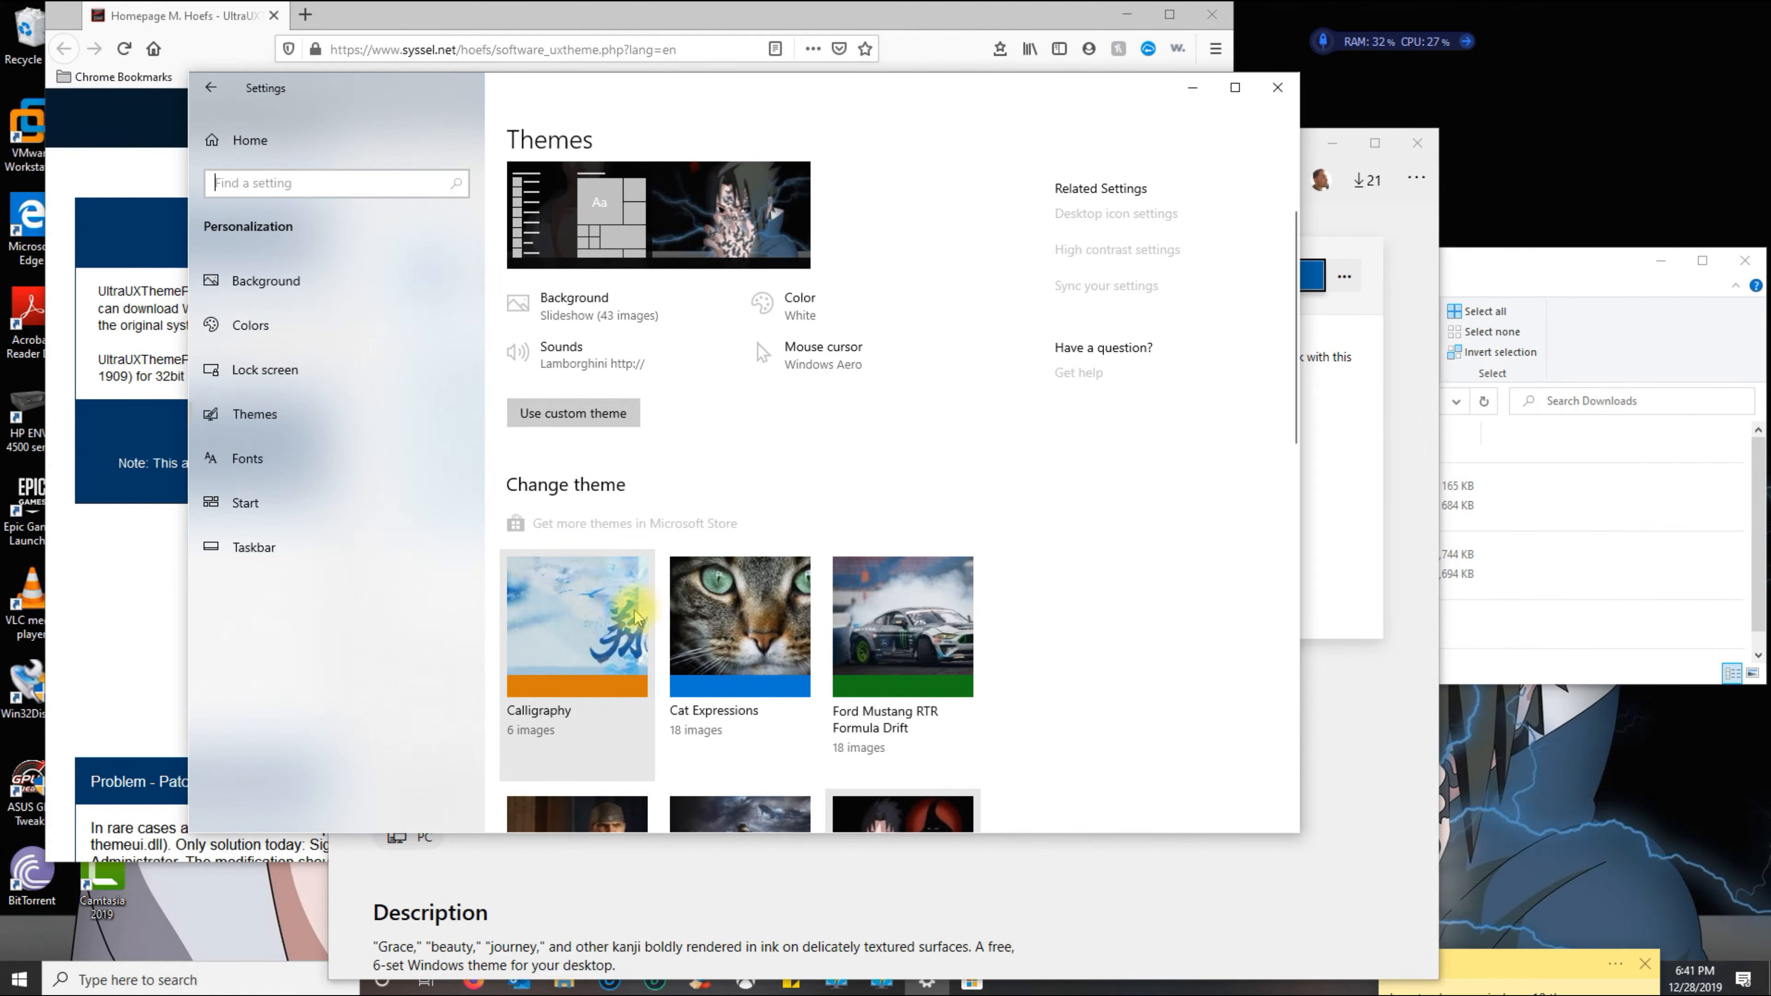
click(592, 618)
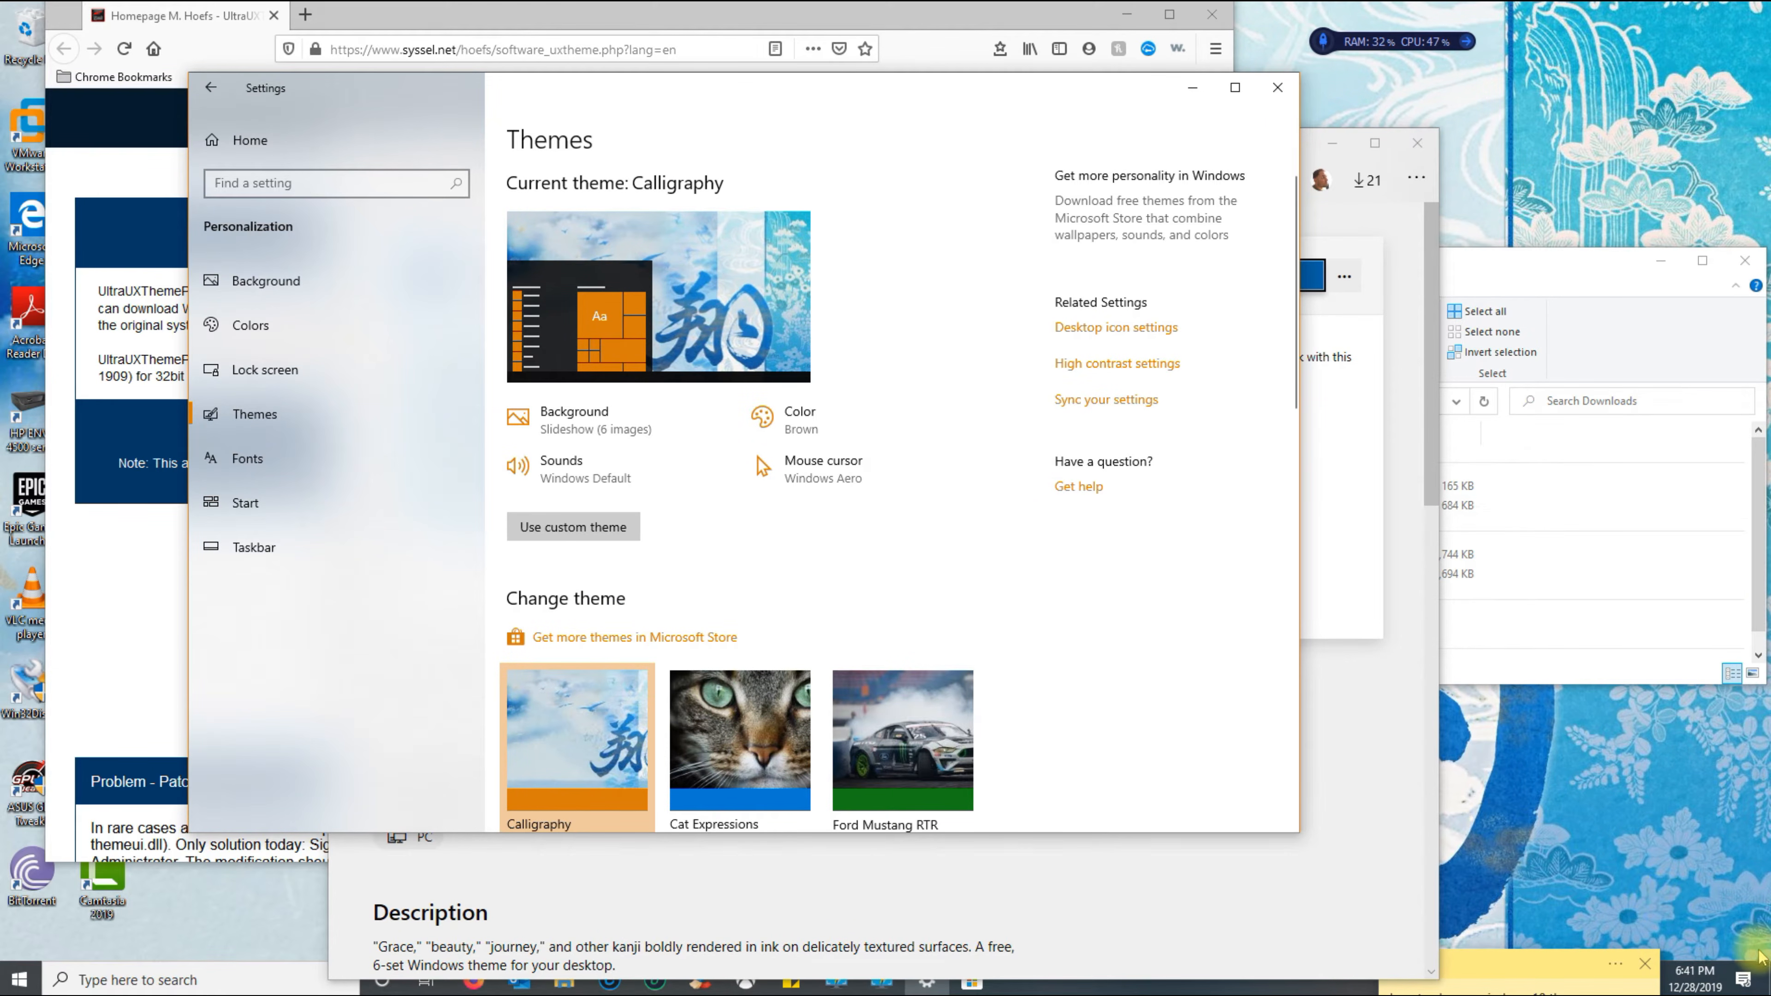
- Minimize all open windows to view the desktop with the Calligraphy theme applied
click(1768, 986)
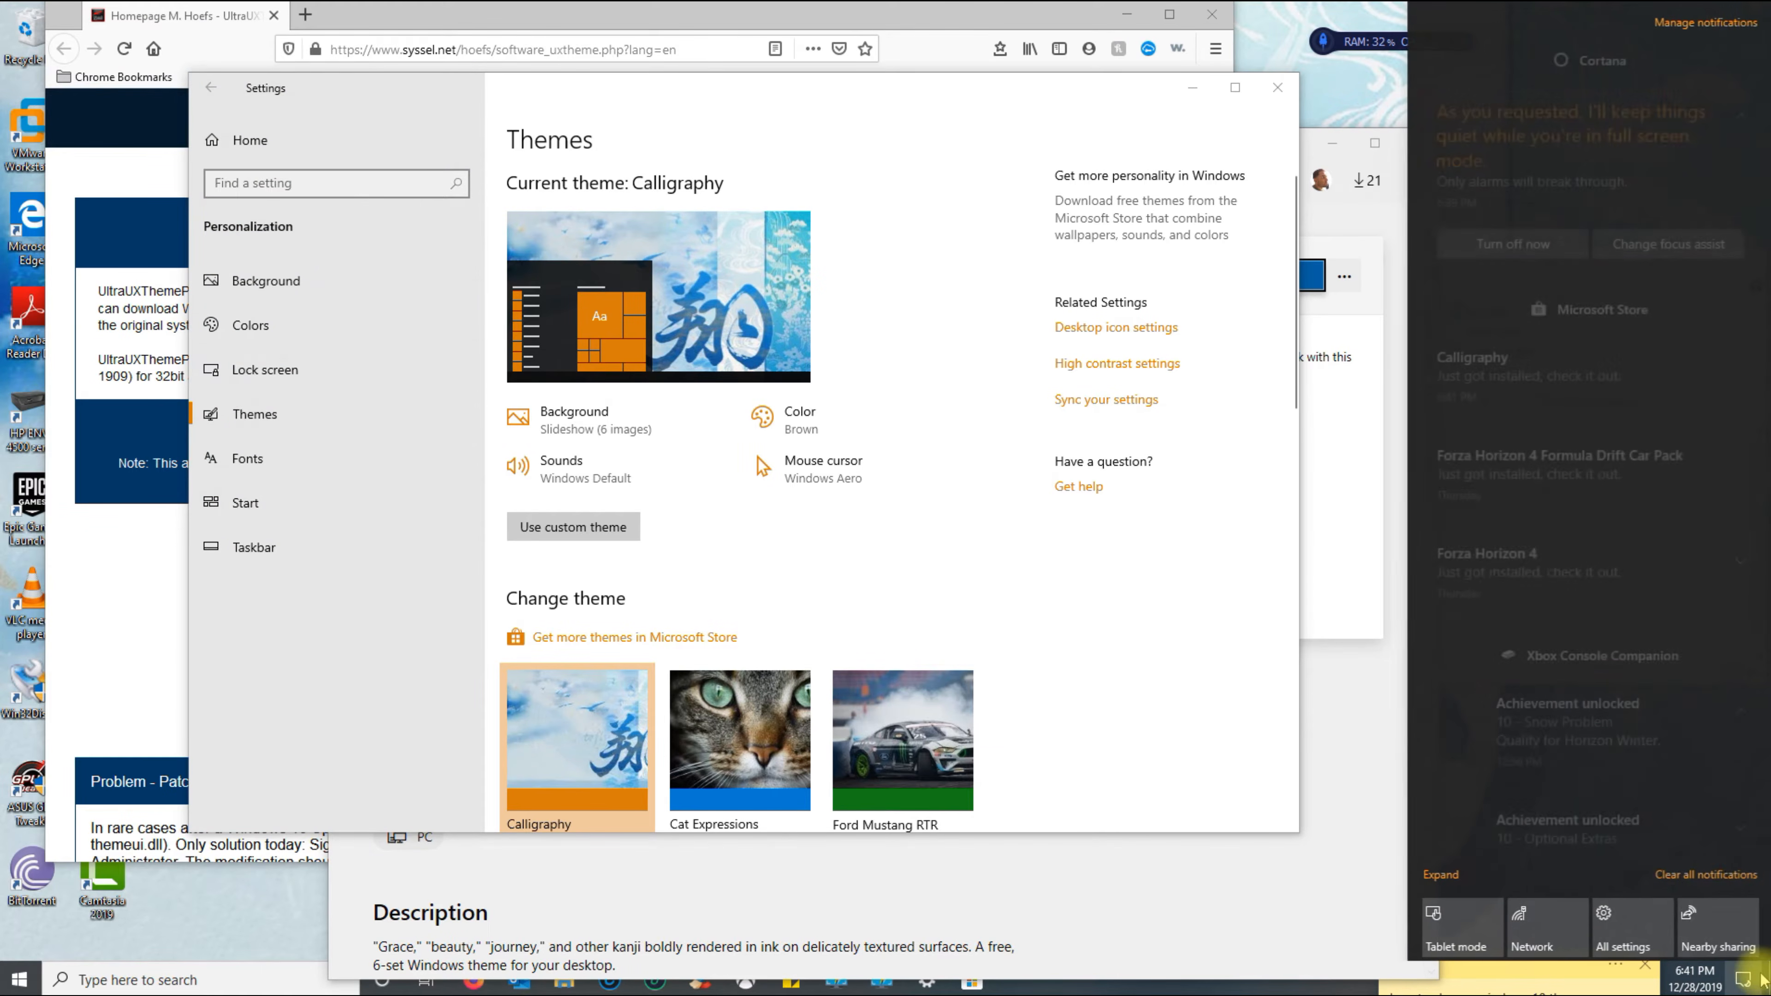
click(1764, 986)
click(1769, 983)
click(1768, 983)
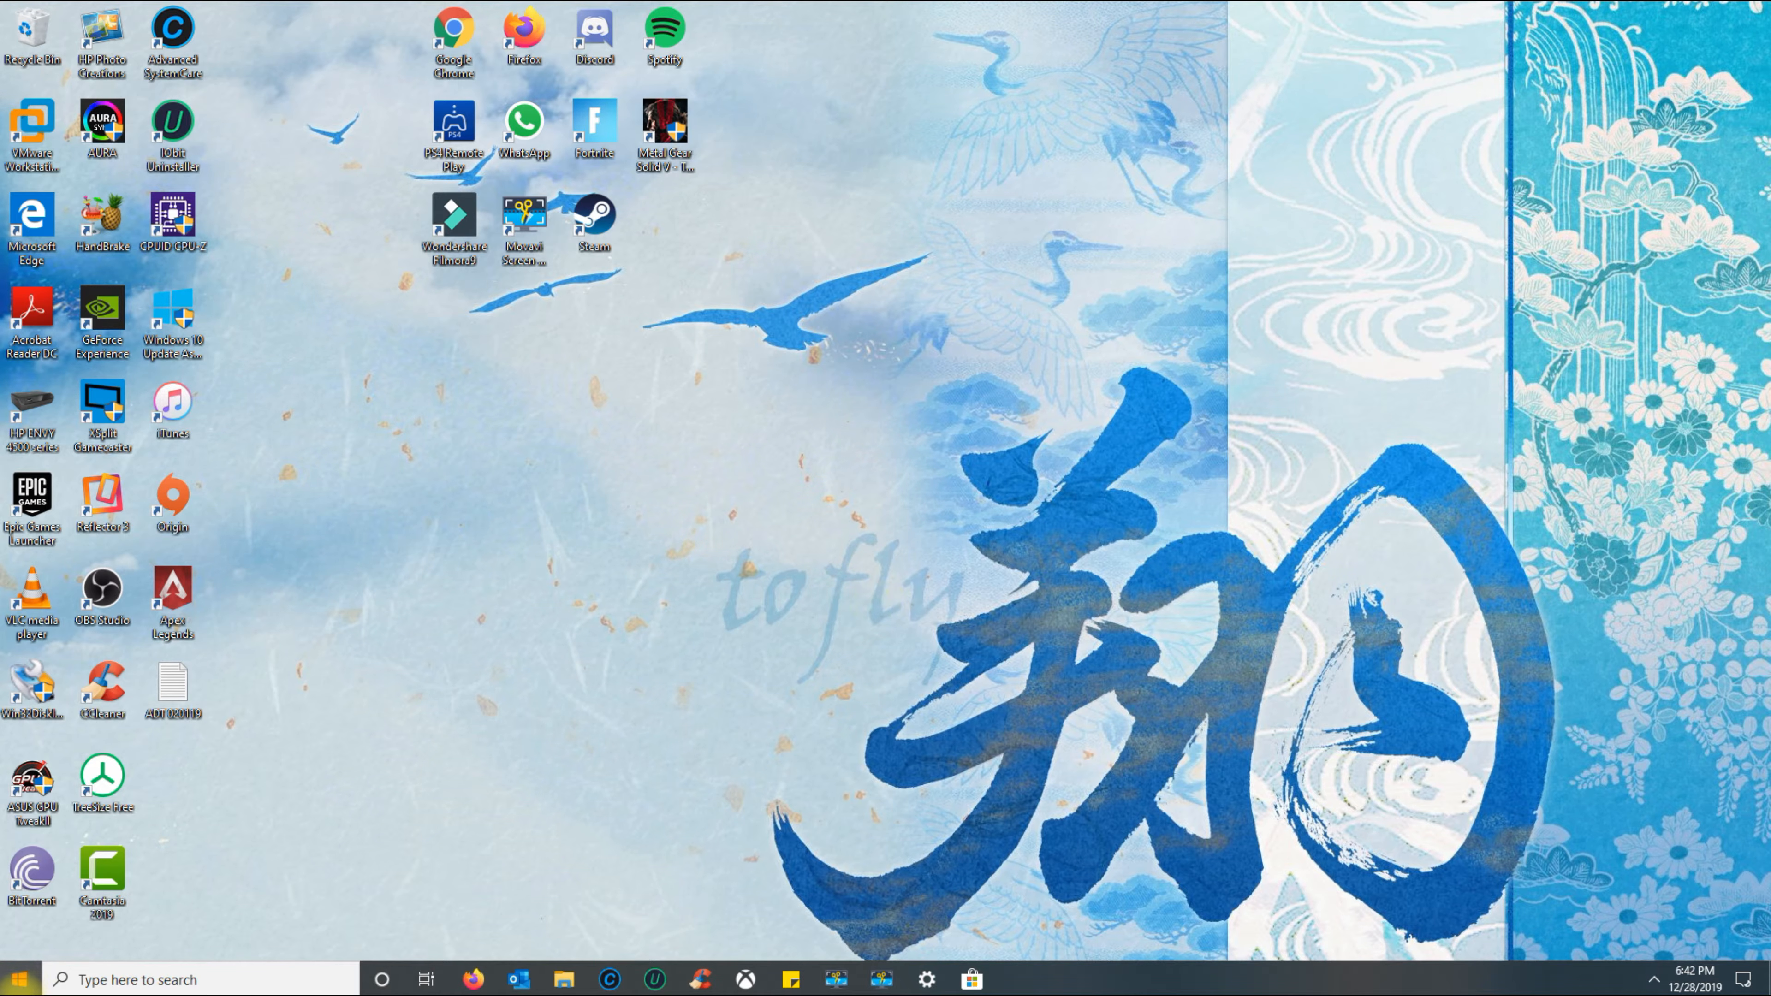
click(19, 983)
click(19, 983)
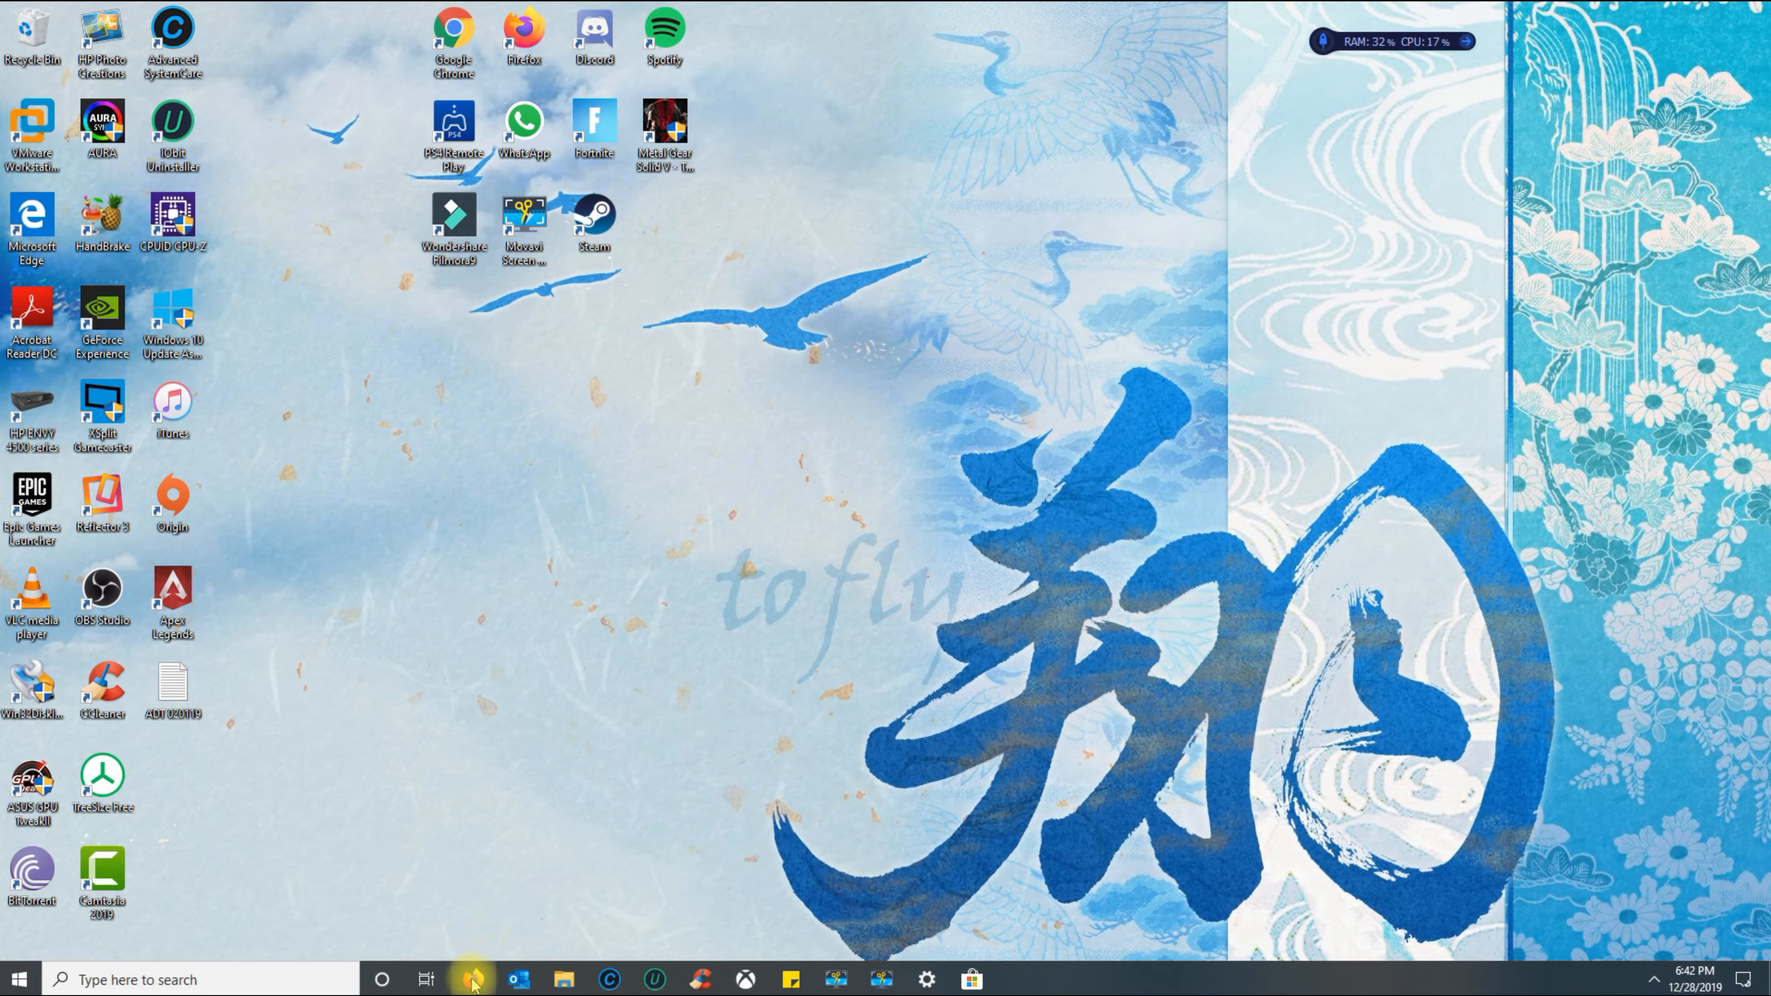
- Switch back to Firefox and download UltraUXThemePatcher from the syssel.net page
mouse_move(472, 980)
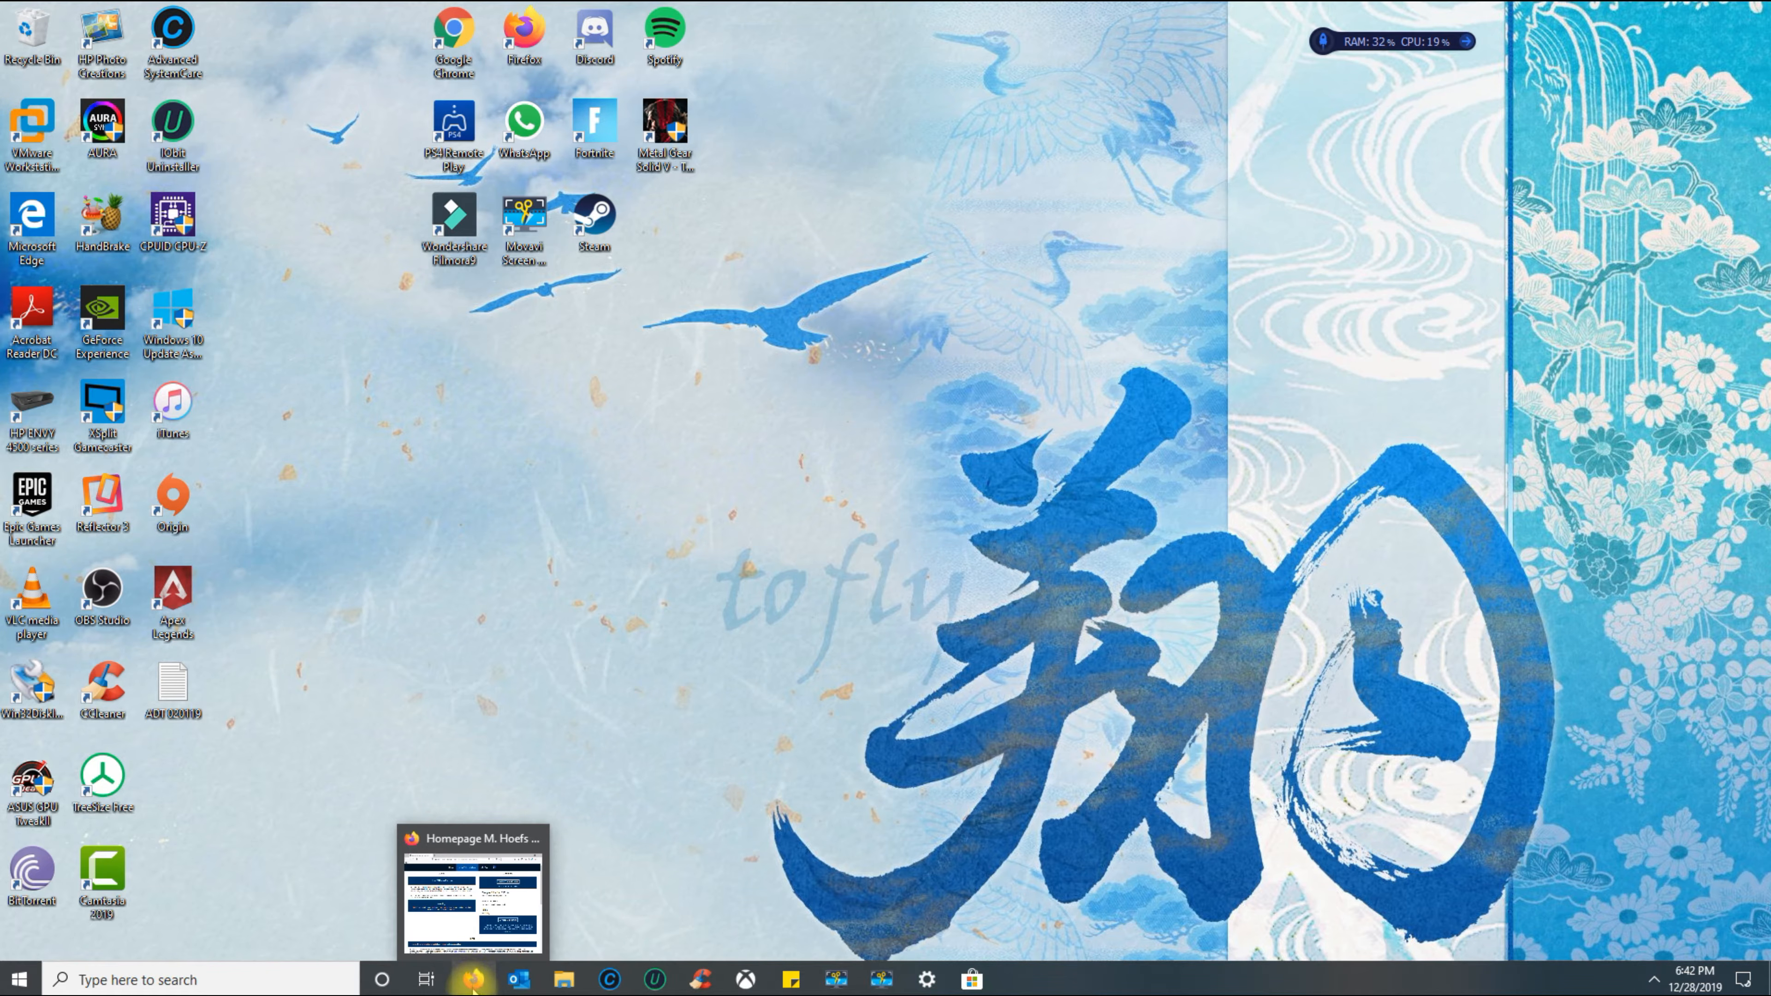
click(472, 980)
drag(487, 8, 557, 37)
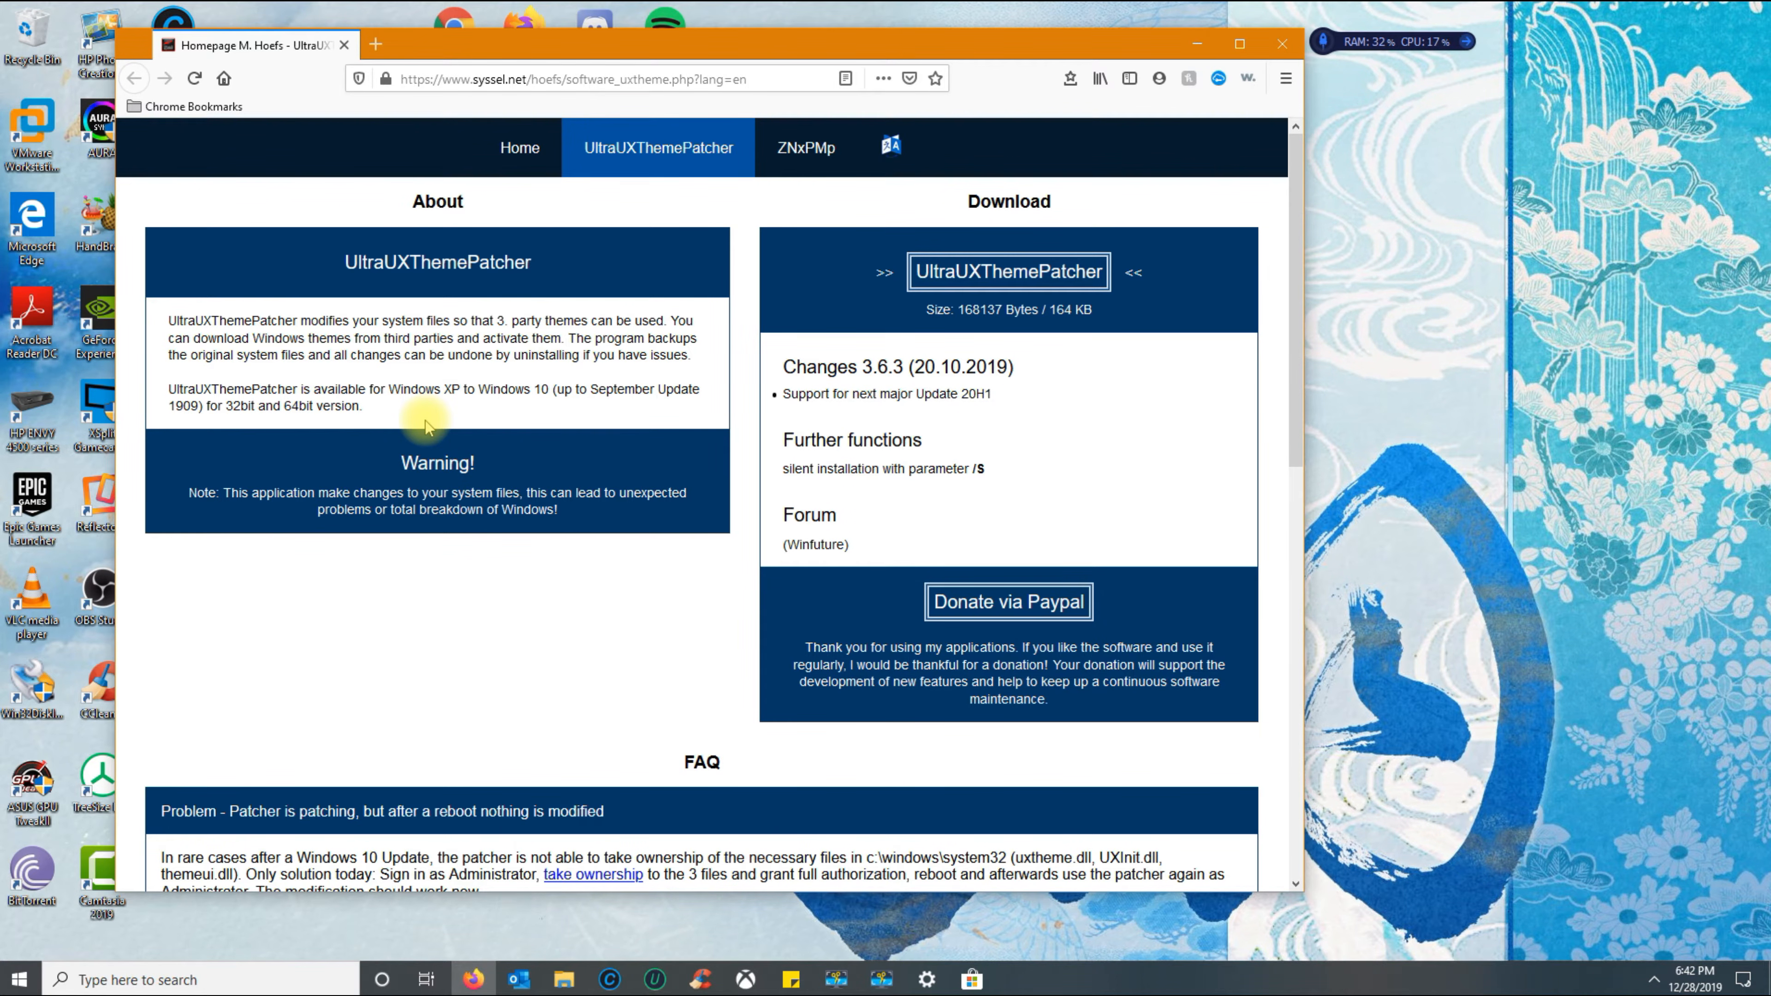
click(478, 78)
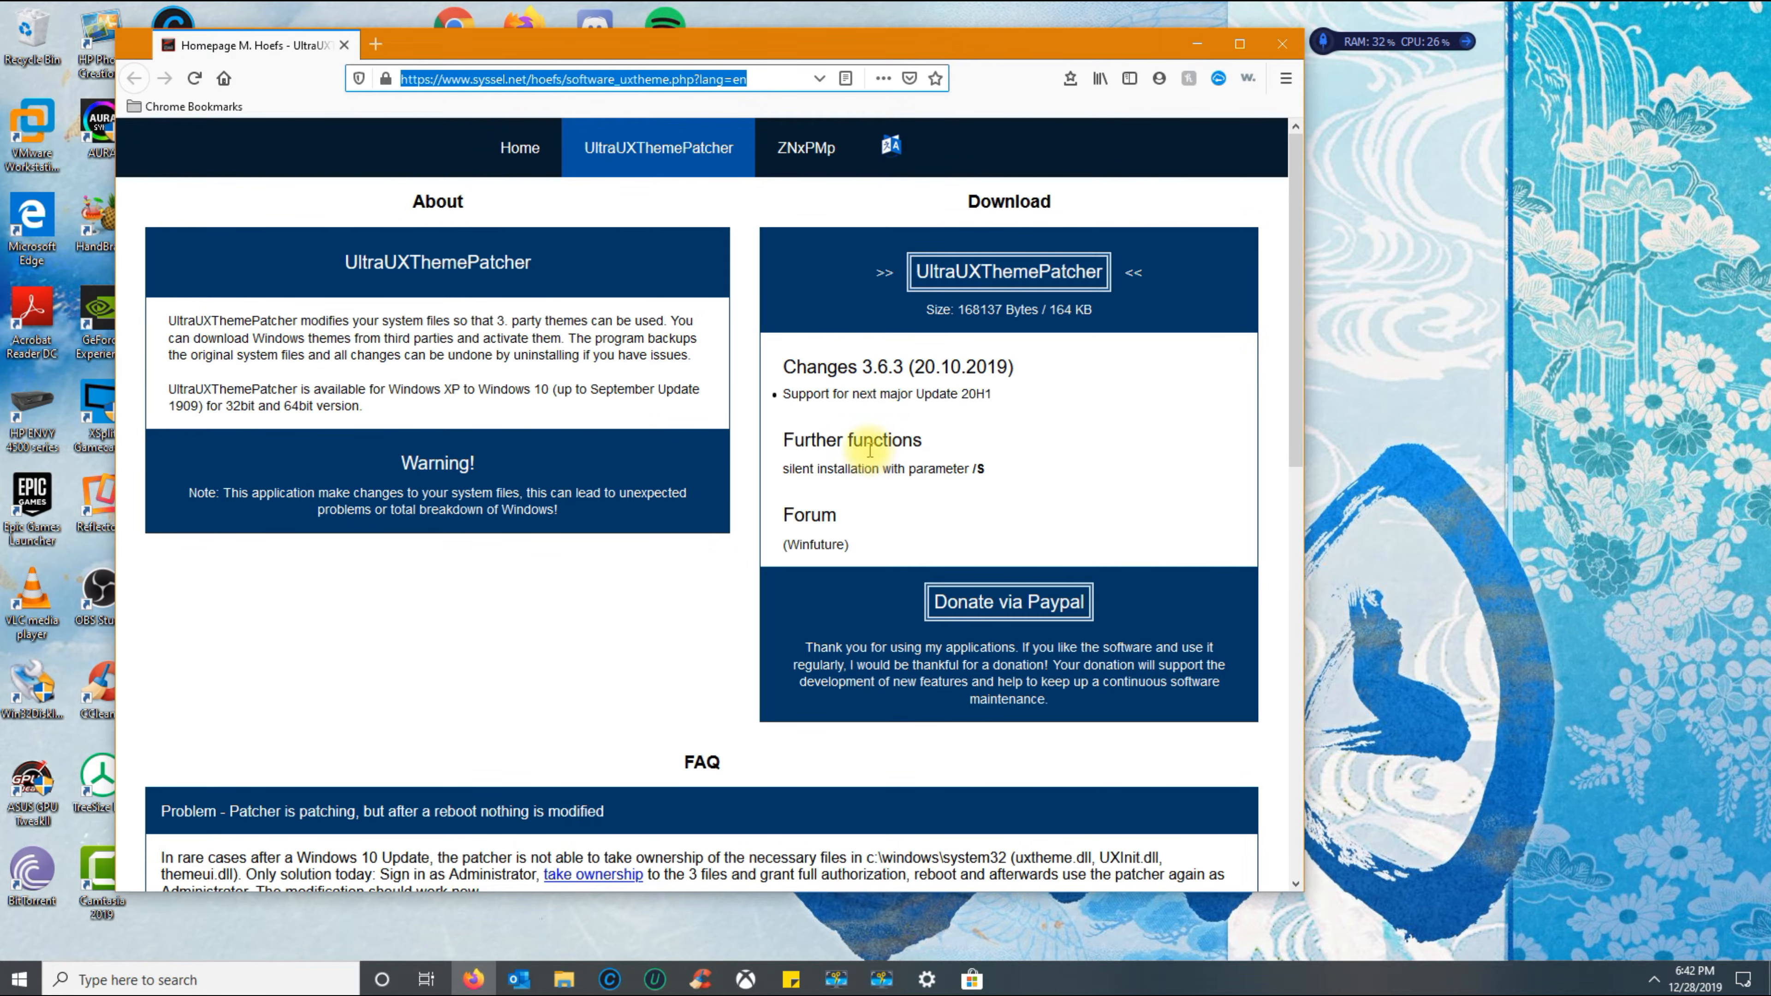
click(994, 272)
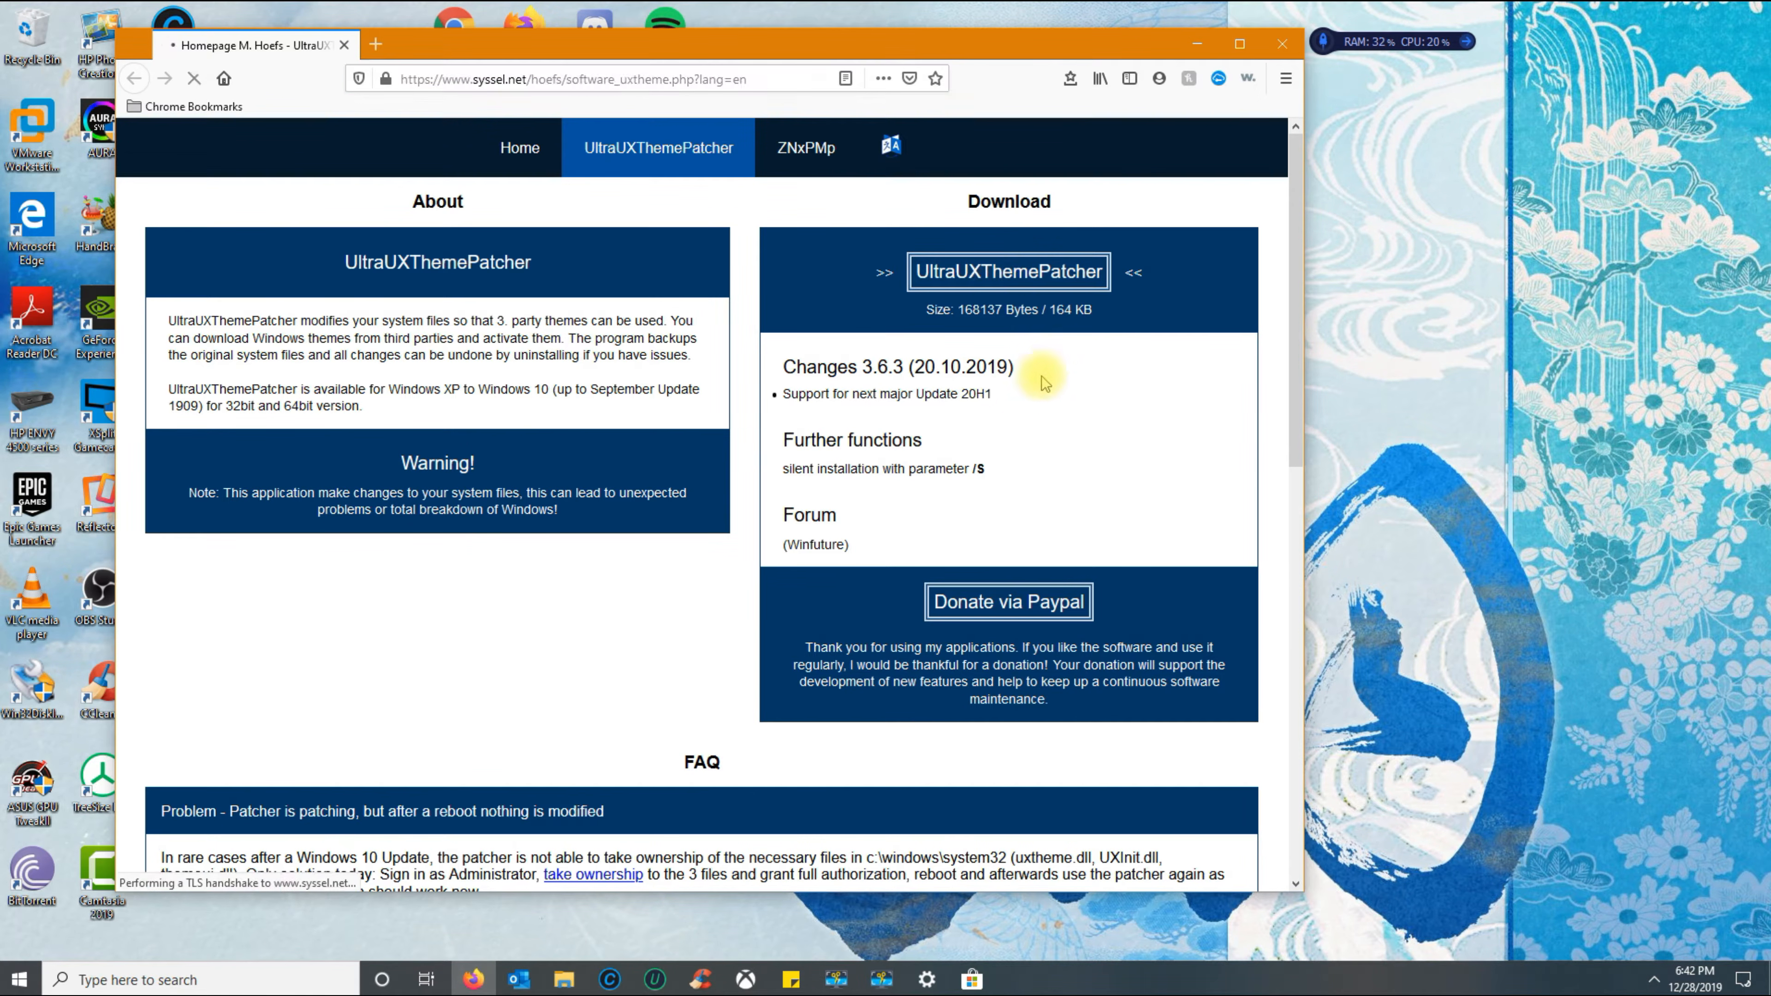
click(782, 457)
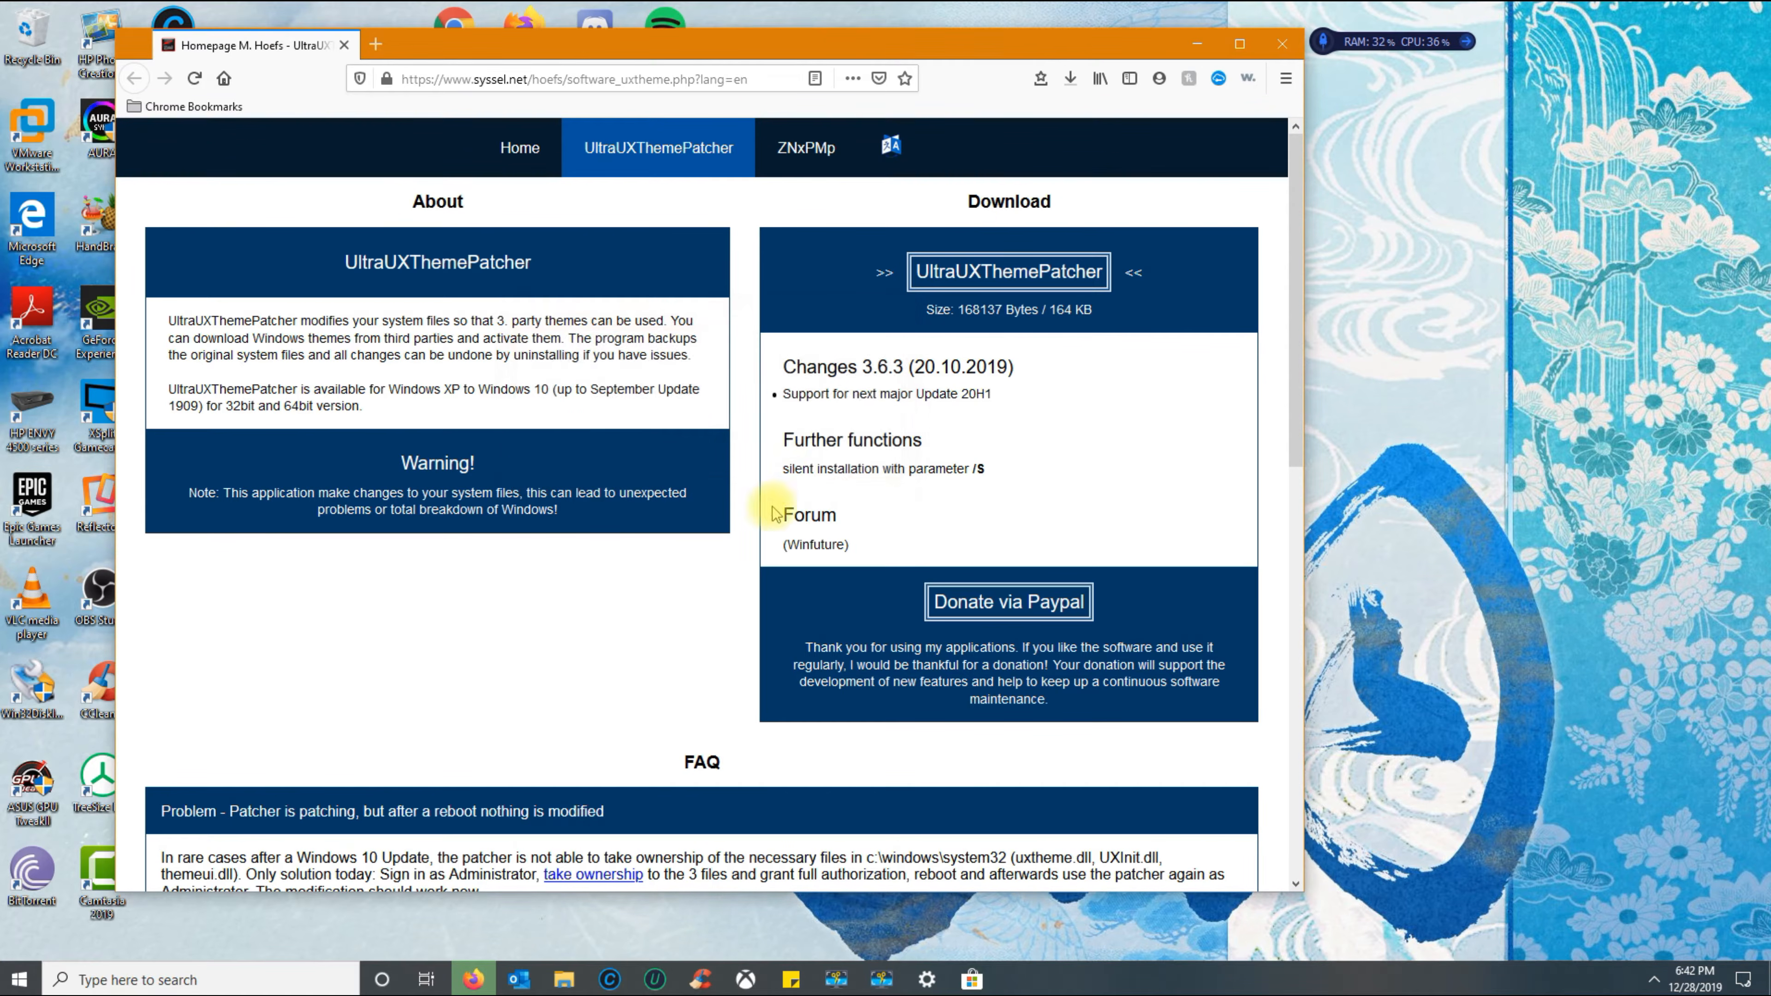
- Switch to the Downloads folder in File Explorer, select UltraUXThemePatcher_3.6.3, and reposition the window
click(563, 980)
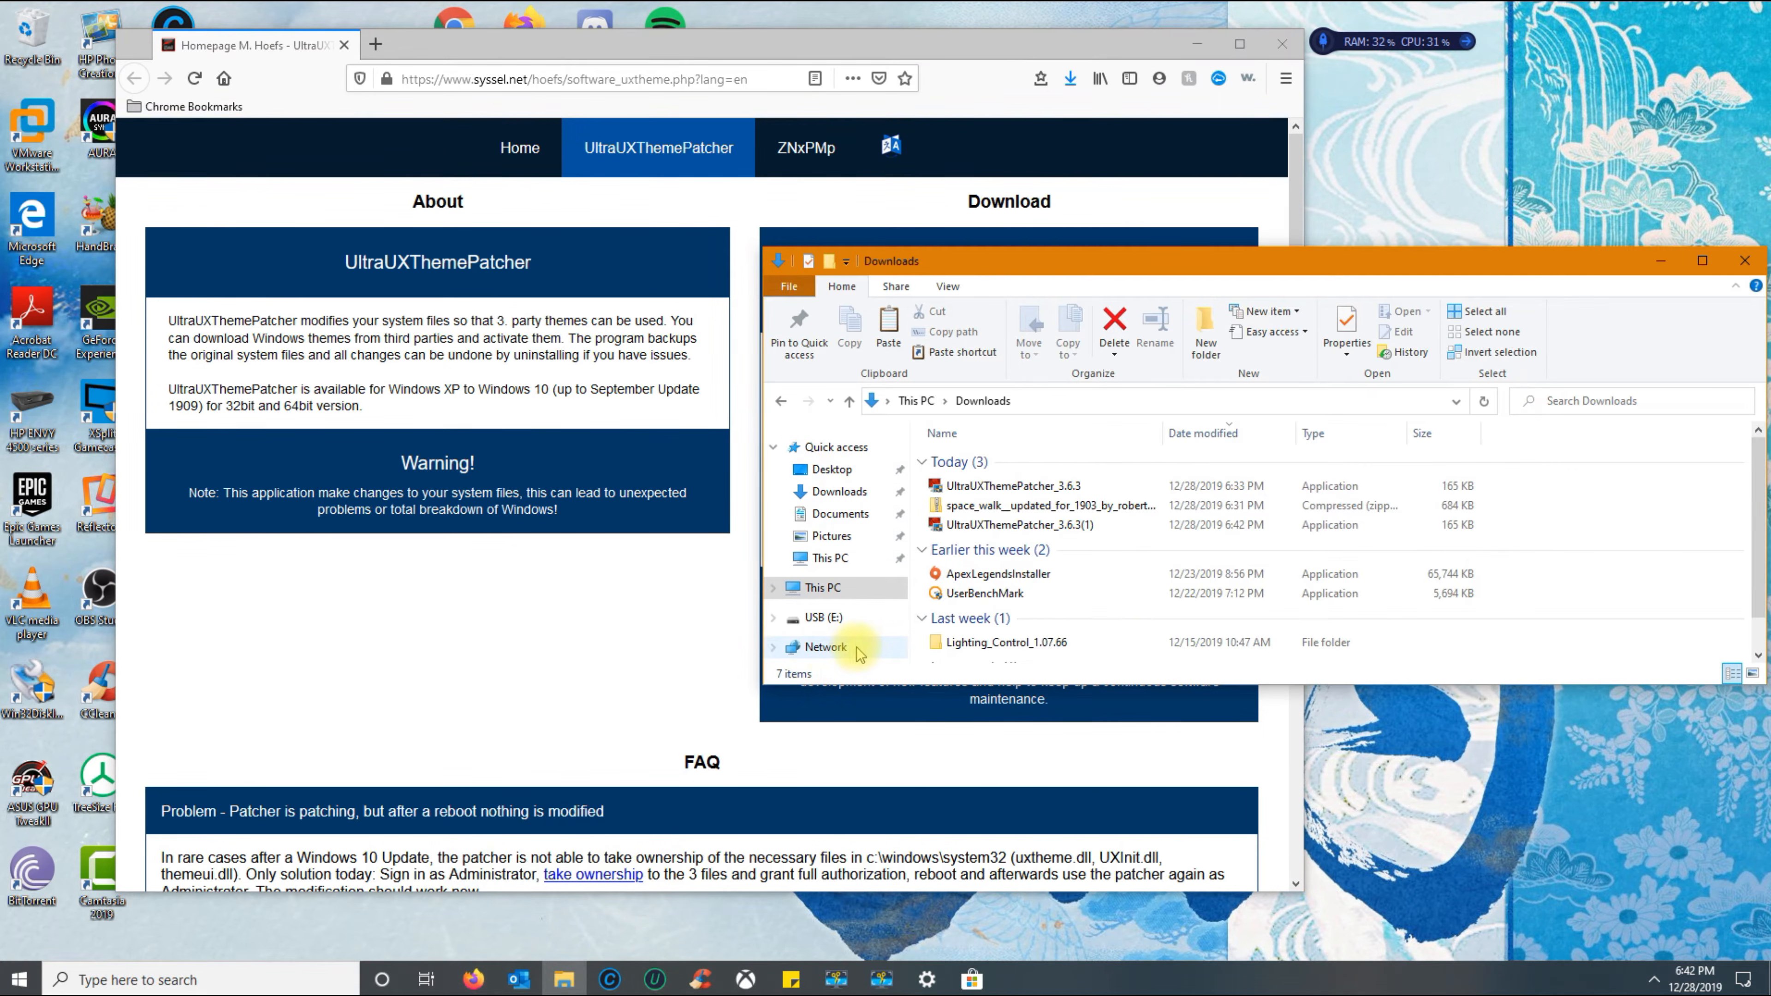
click(977, 486)
drag(1221, 261, 947, 93)
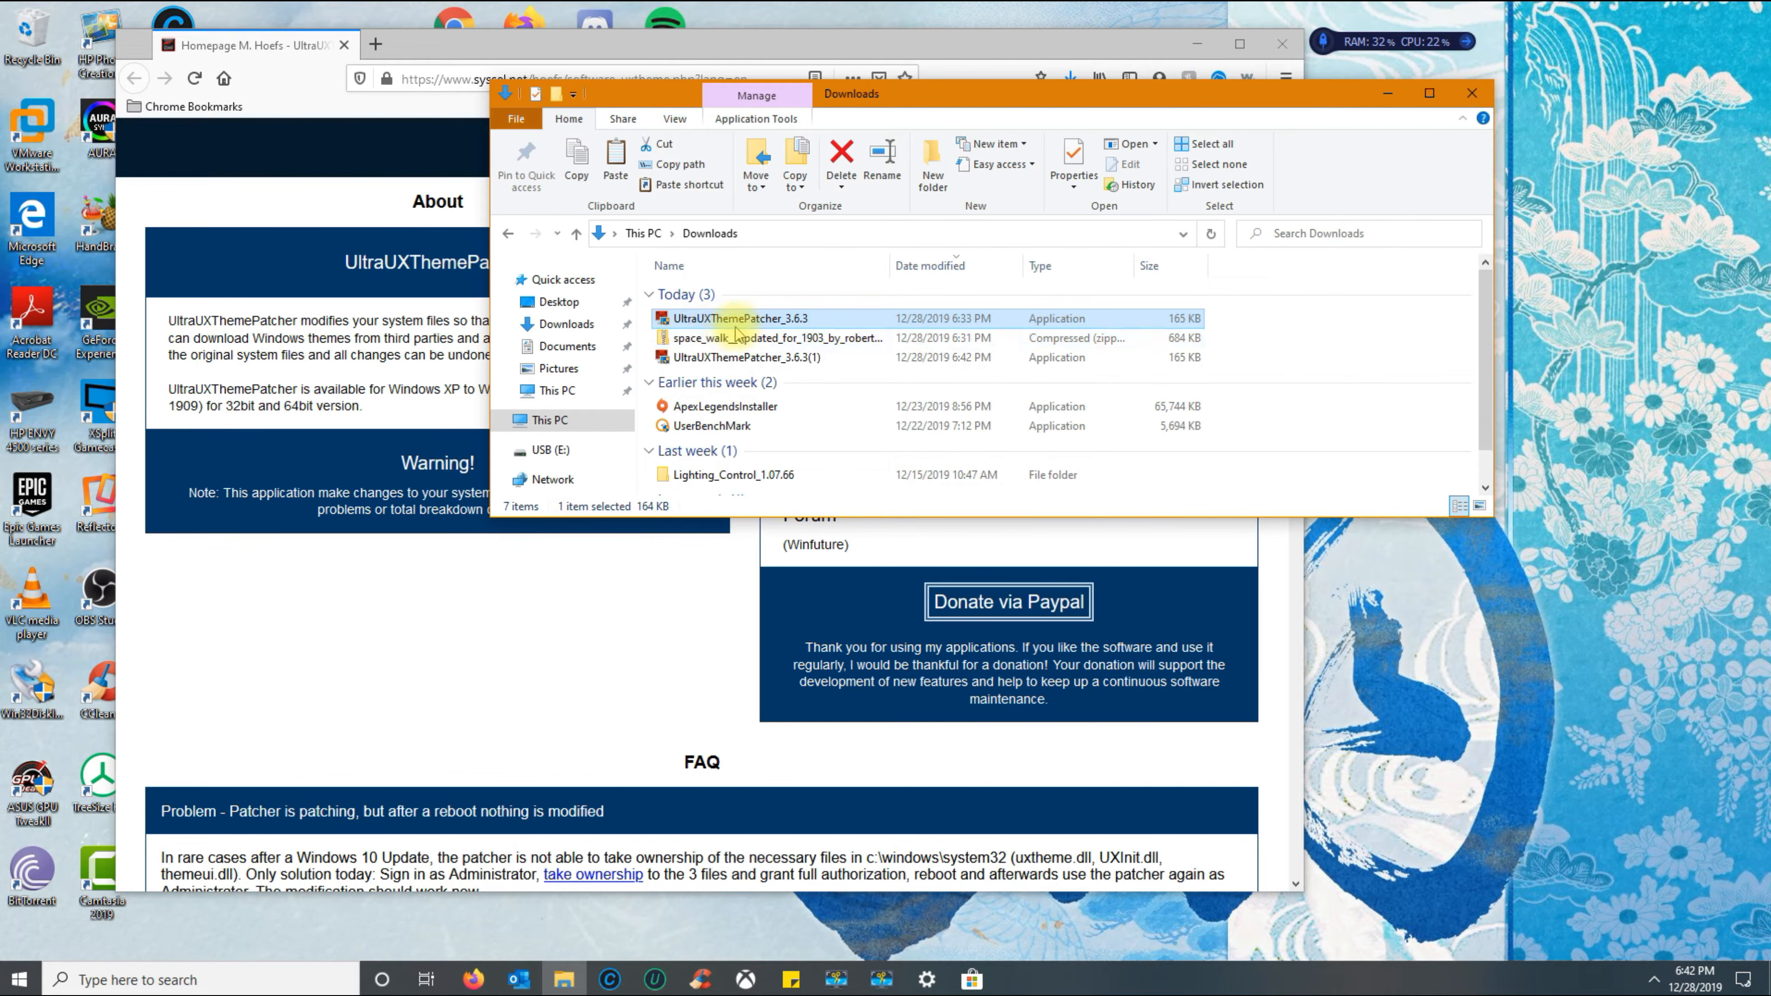
- Launch the UltraUXThemePatcher_3.6.3 installer and quit its setup without installing
double_click(818, 325)
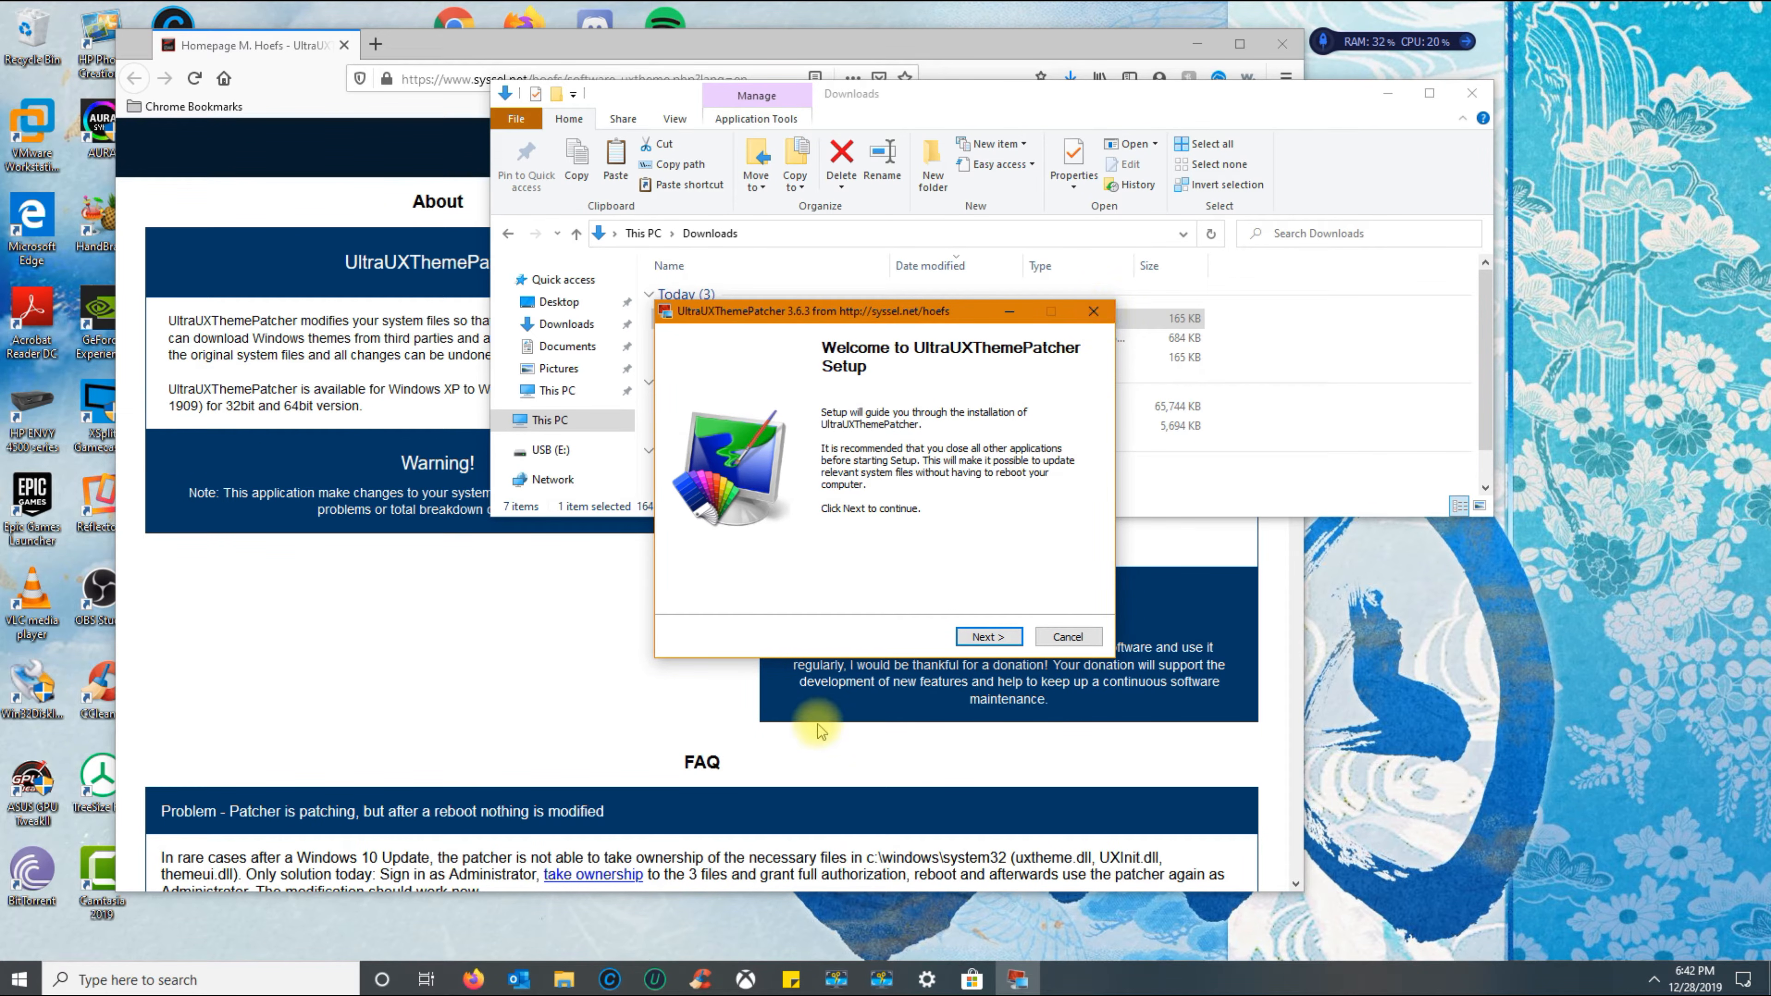
click(1093, 312)
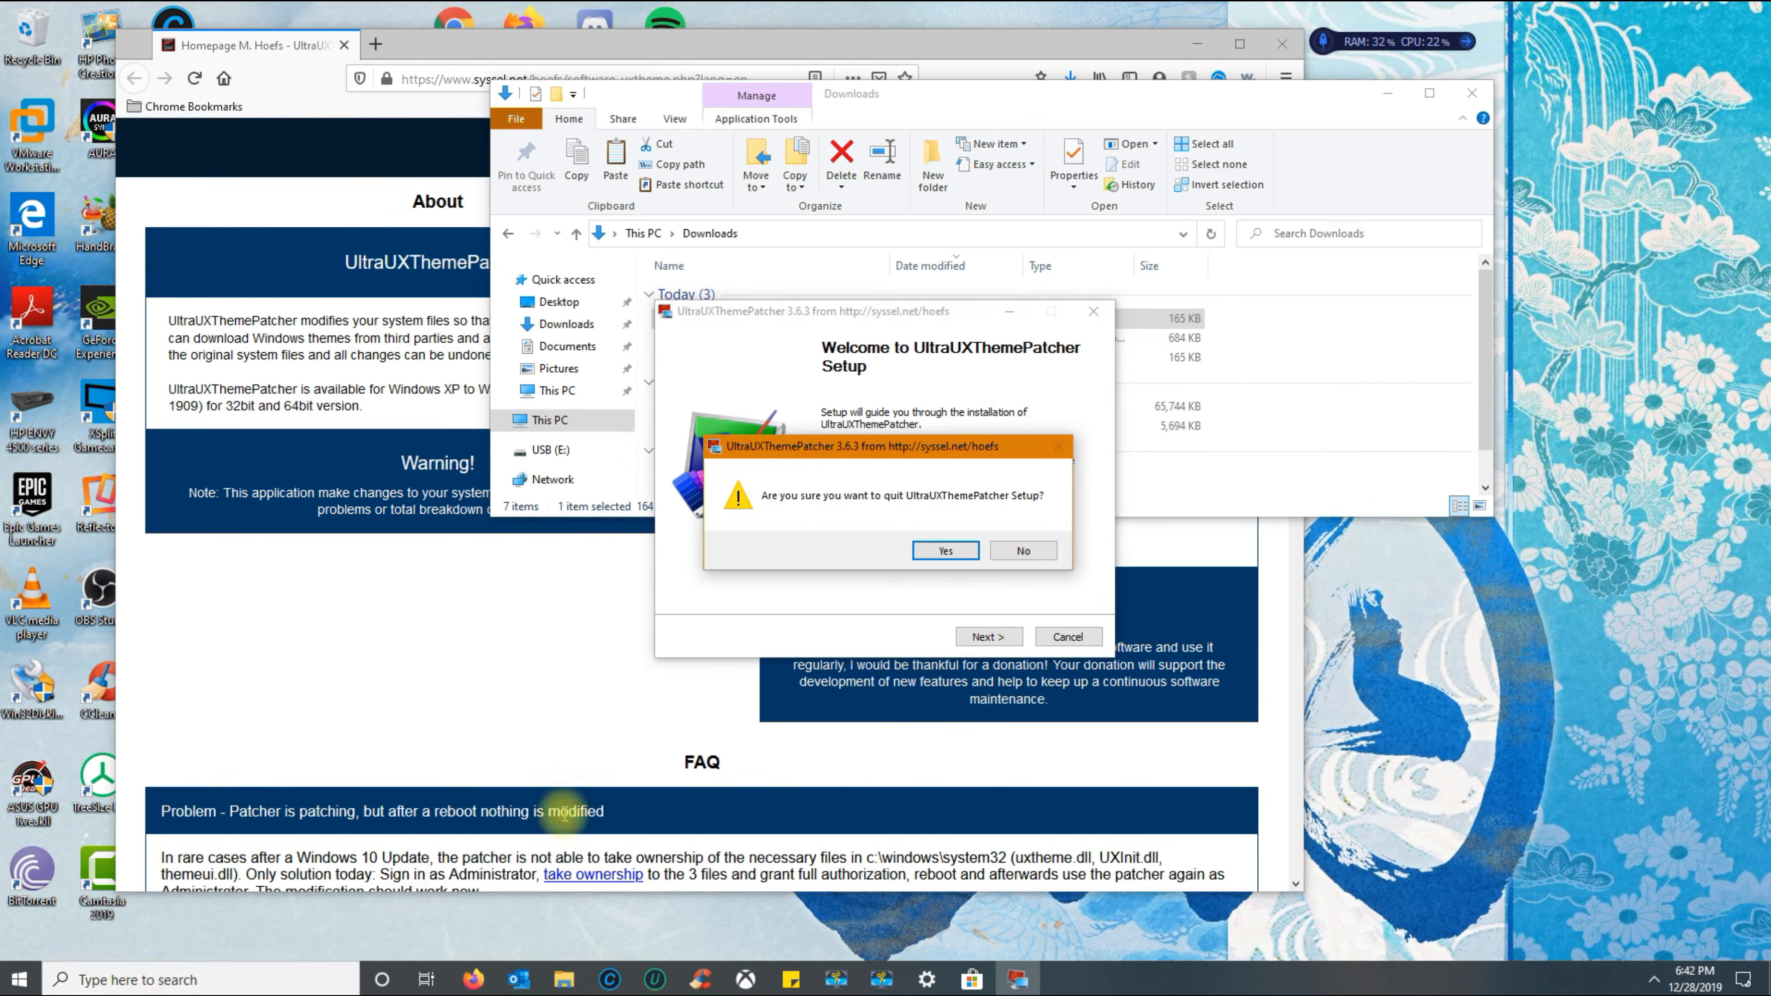
click(947, 551)
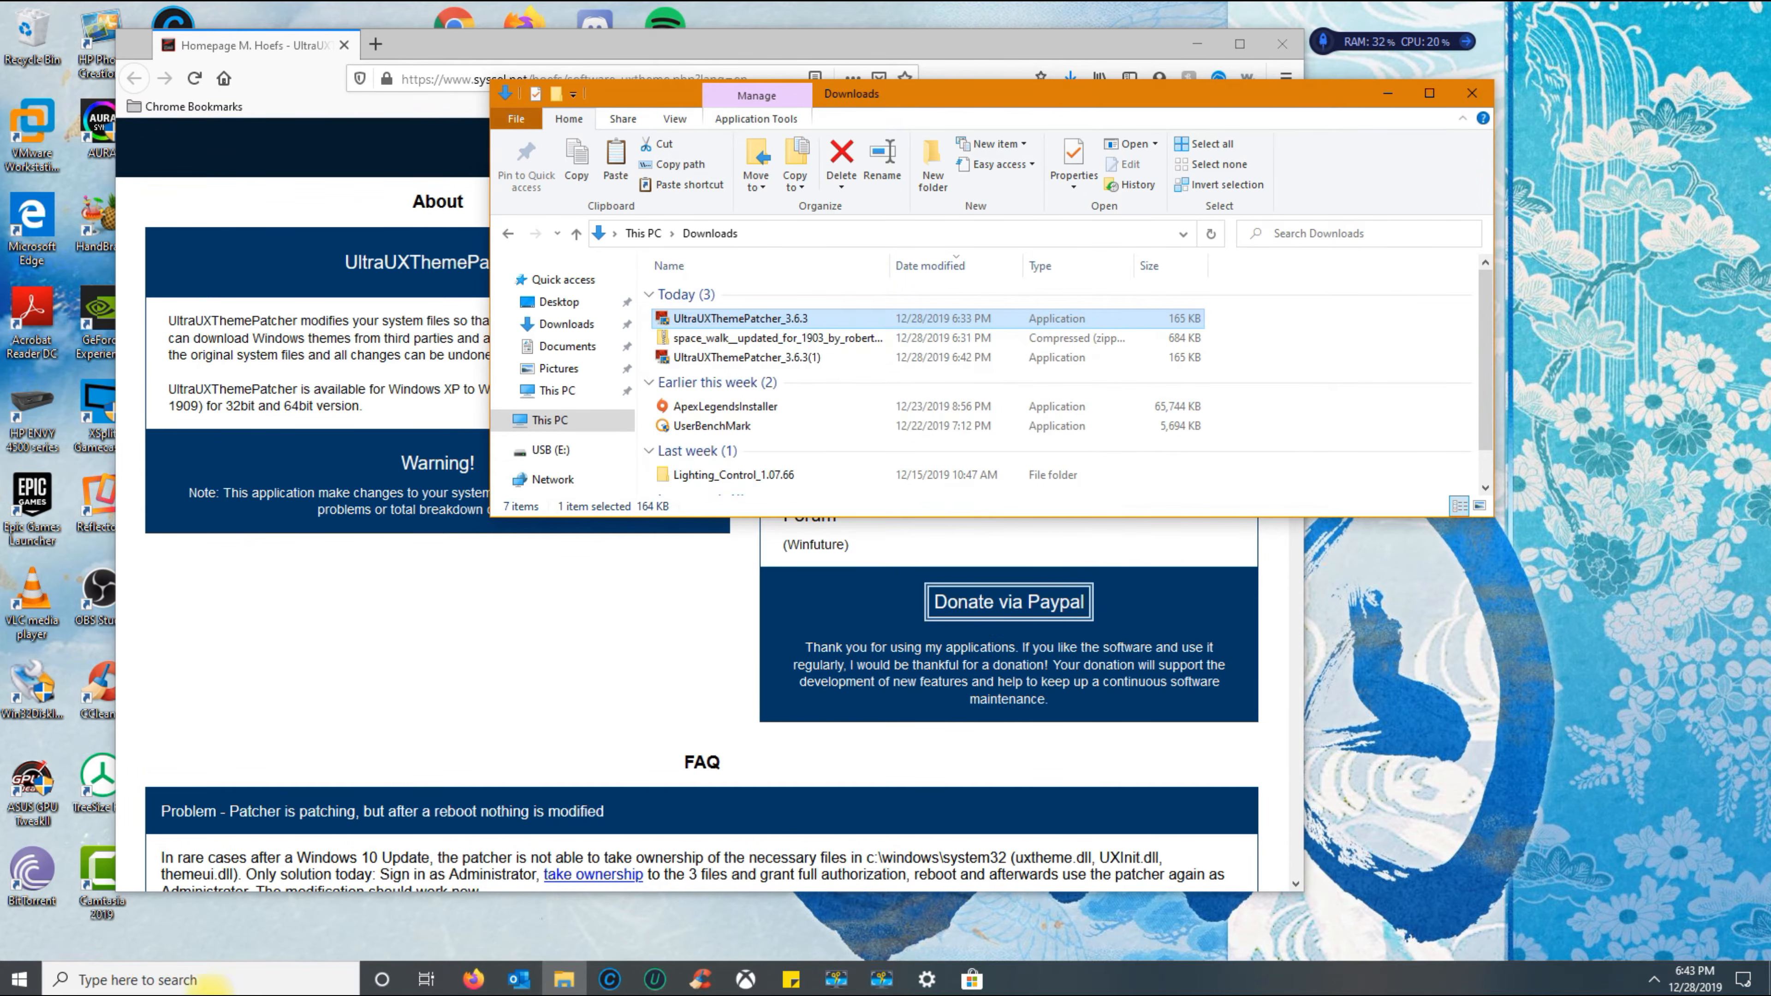
- Open the system restore point settings and check the System Protection configuration of the Windows (C:) drive, accepting it as is
click(212, 980)
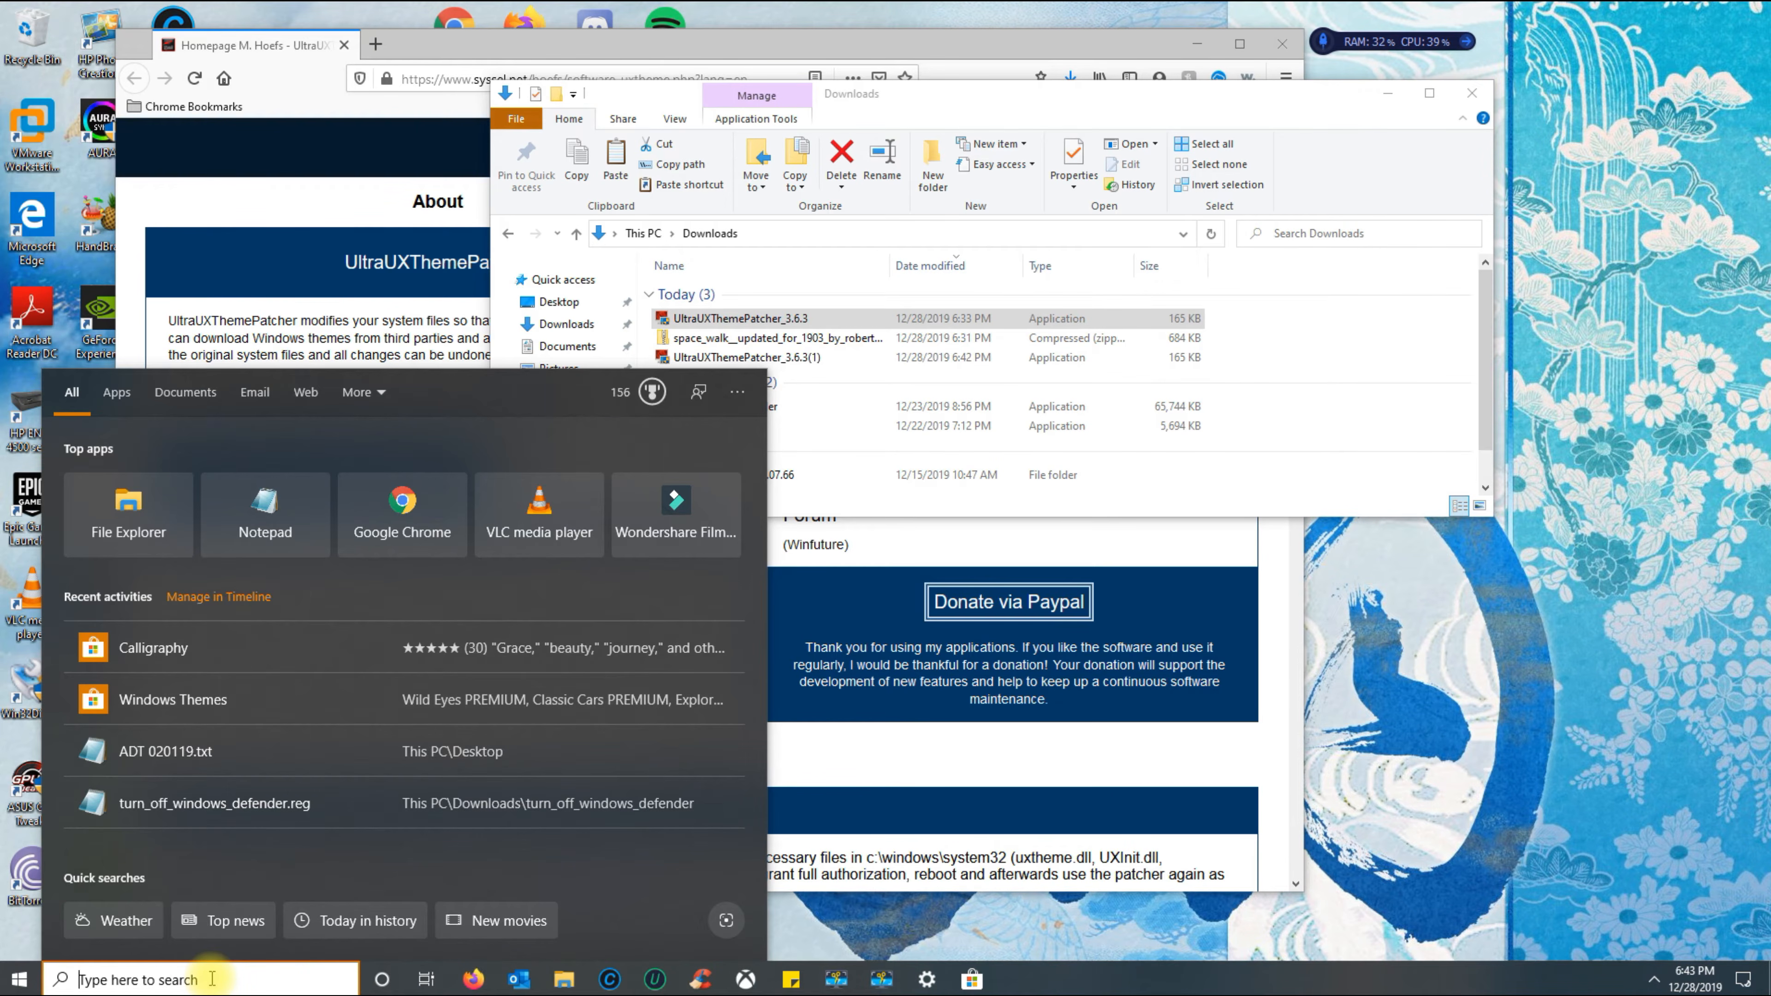
text(restore)
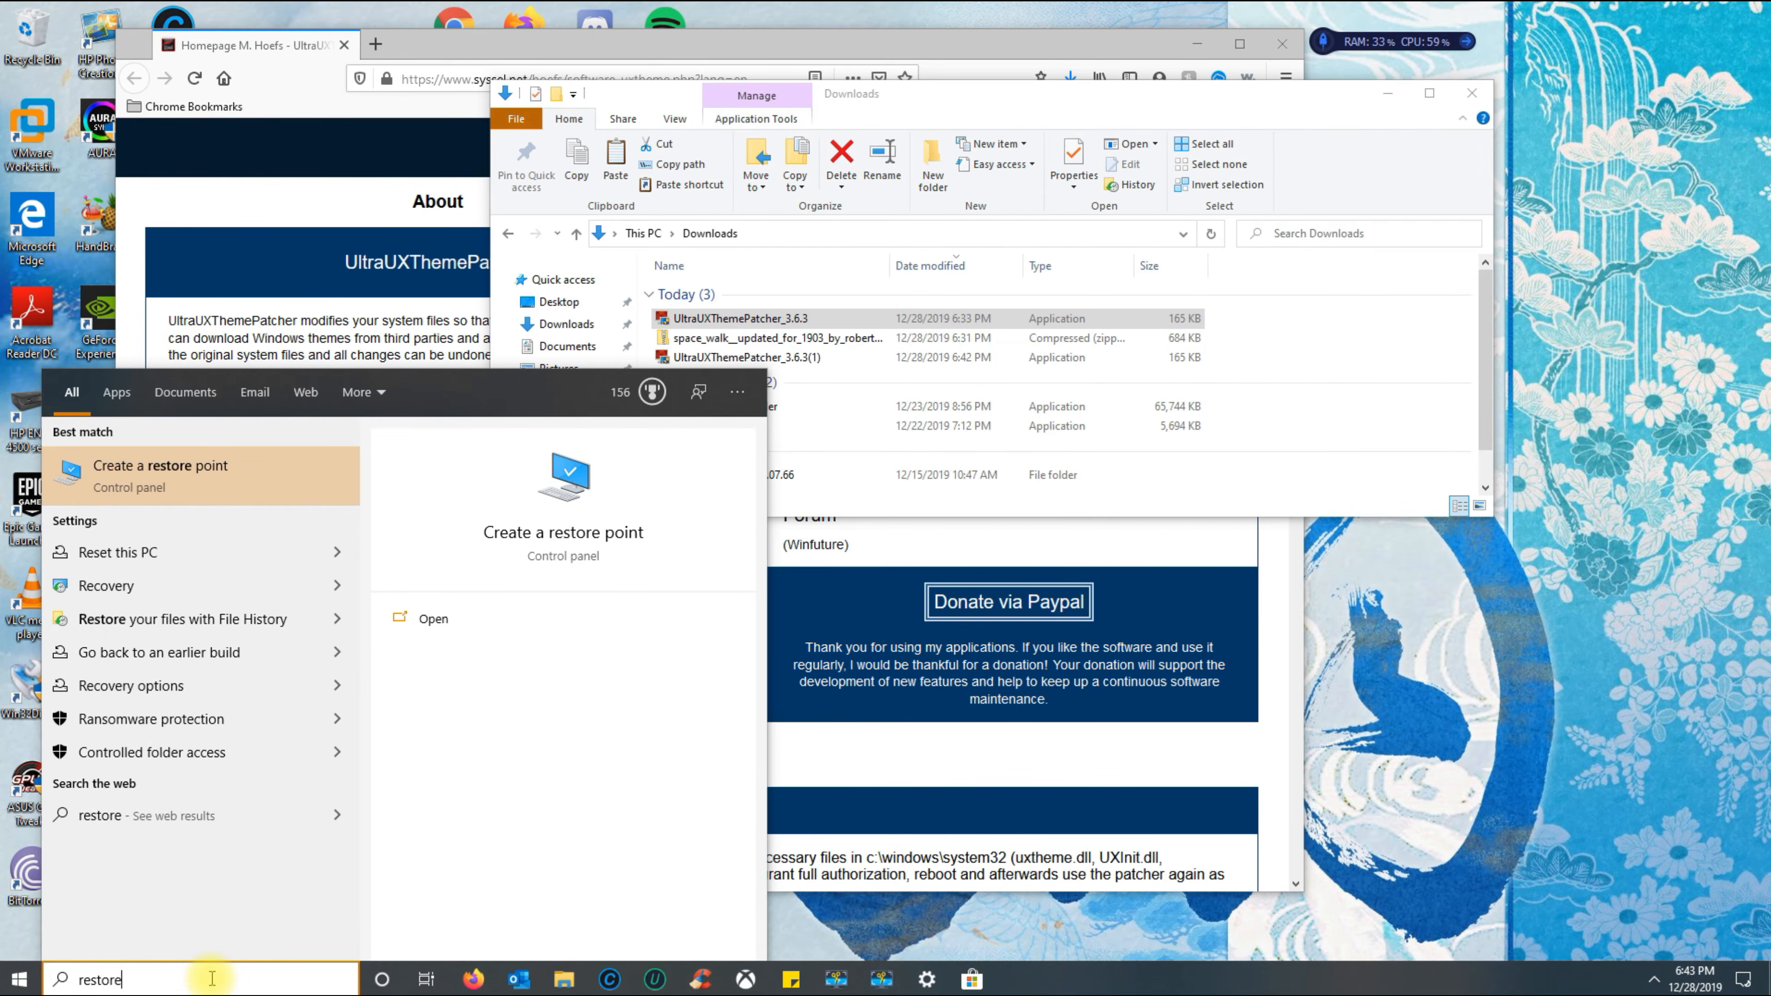
key(Return)
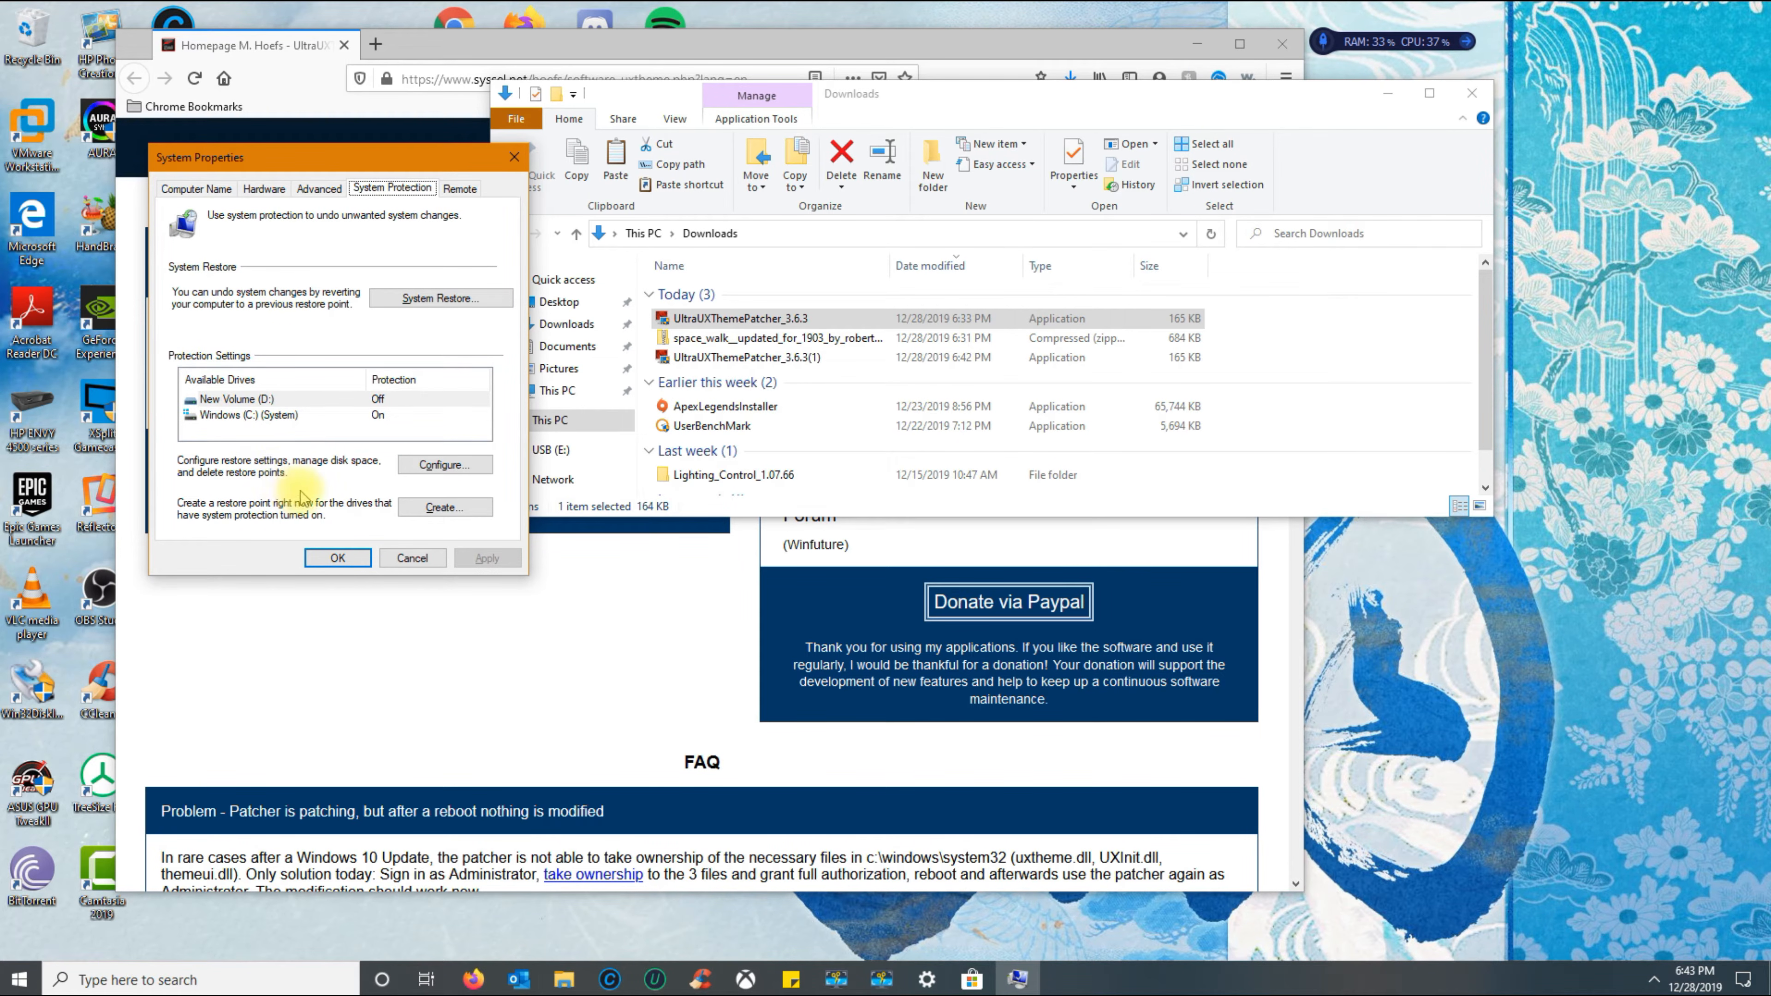
click(259, 415)
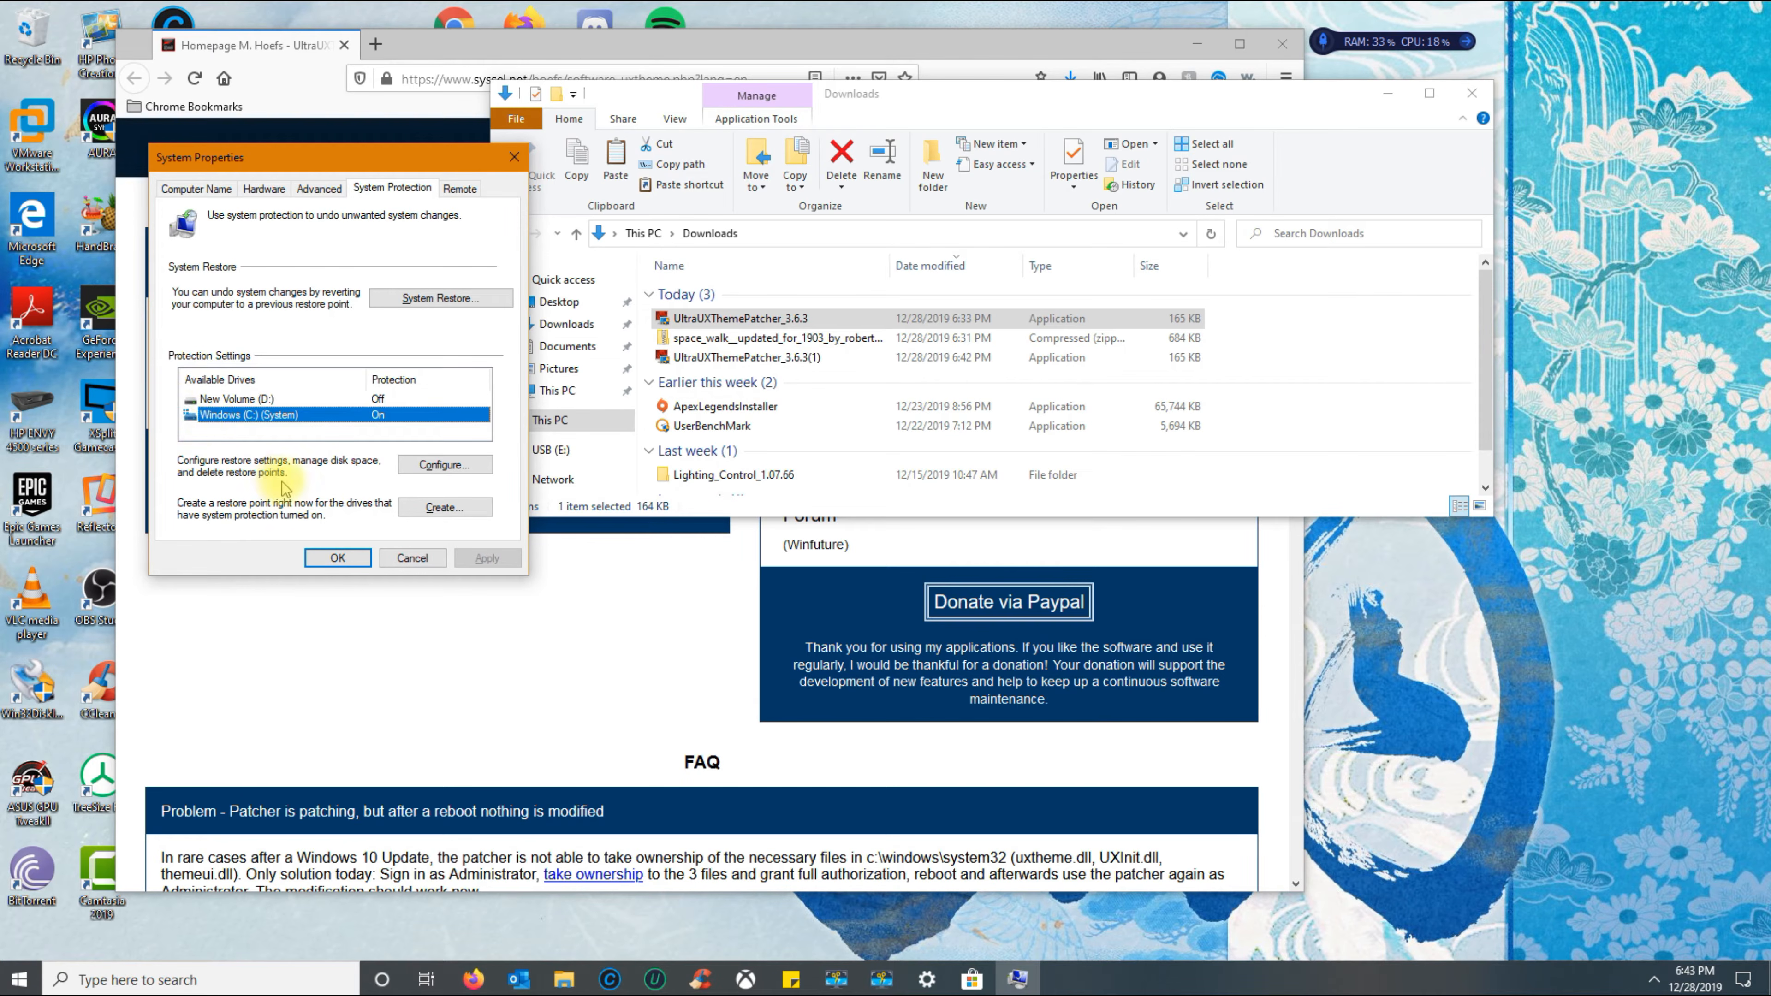
click(434, 465)
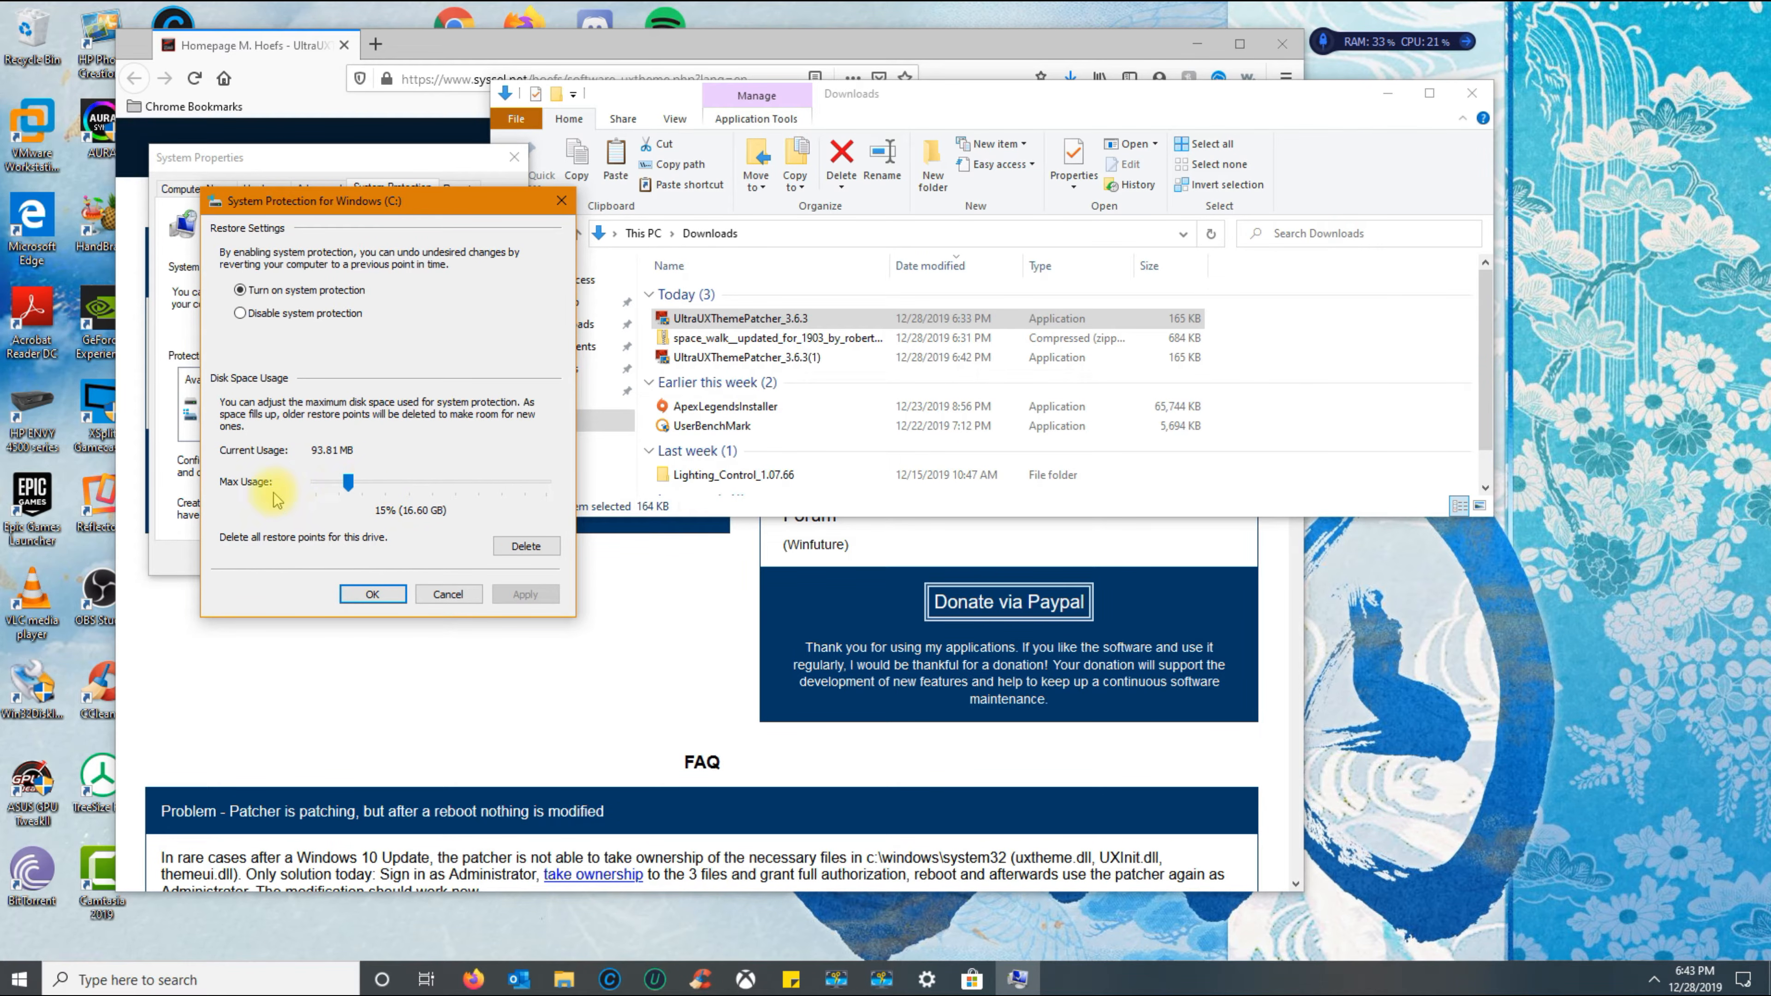
click(377, 595)
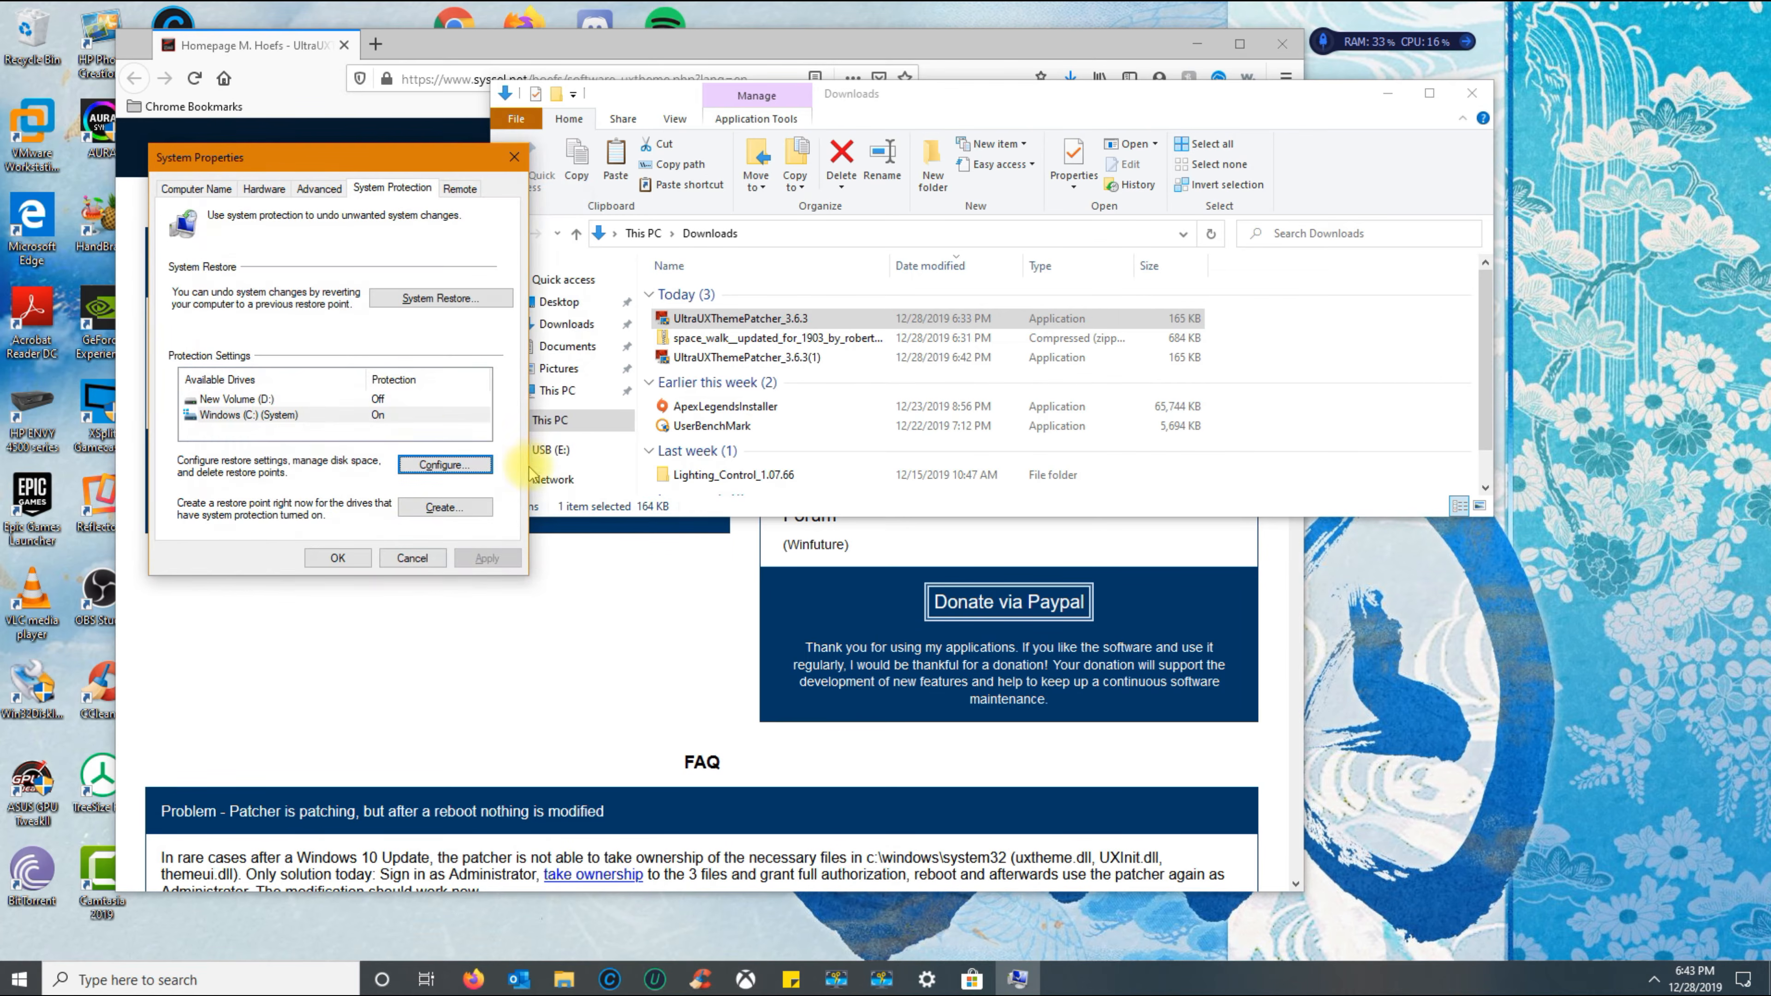
- Create a system restore point described as "Before Theme Install" and close System Properties
click(474, 516)
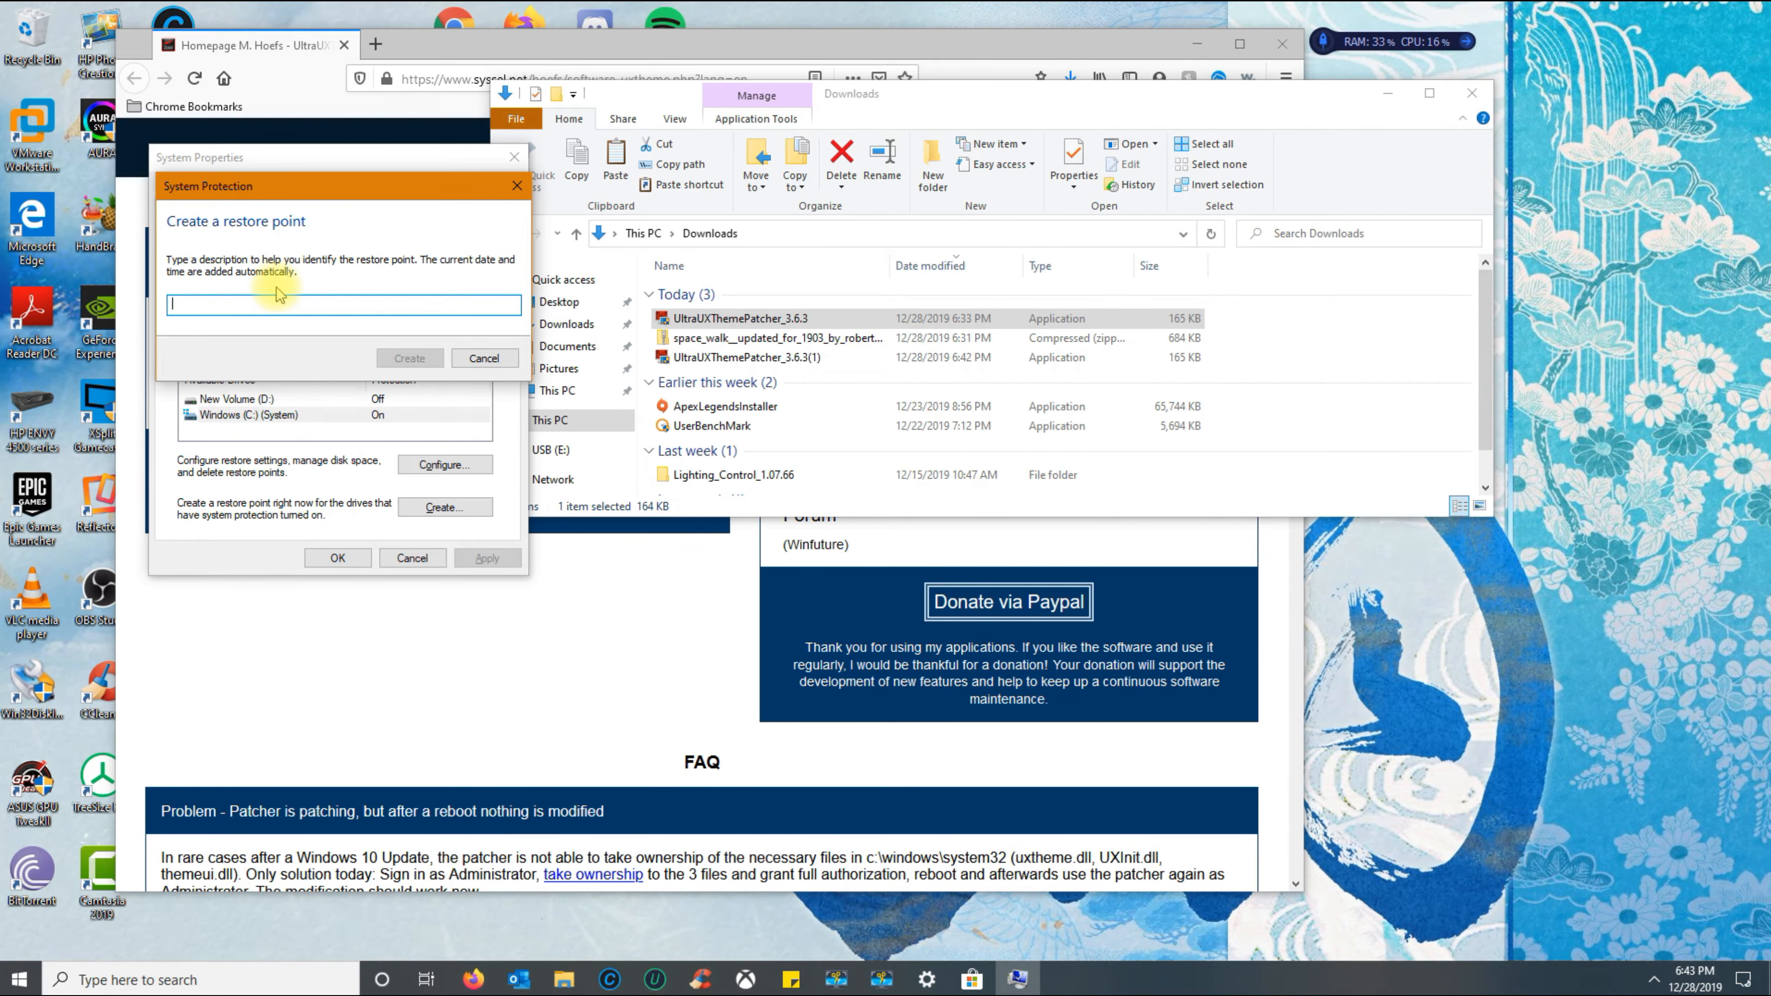
text(Before Theme Install)
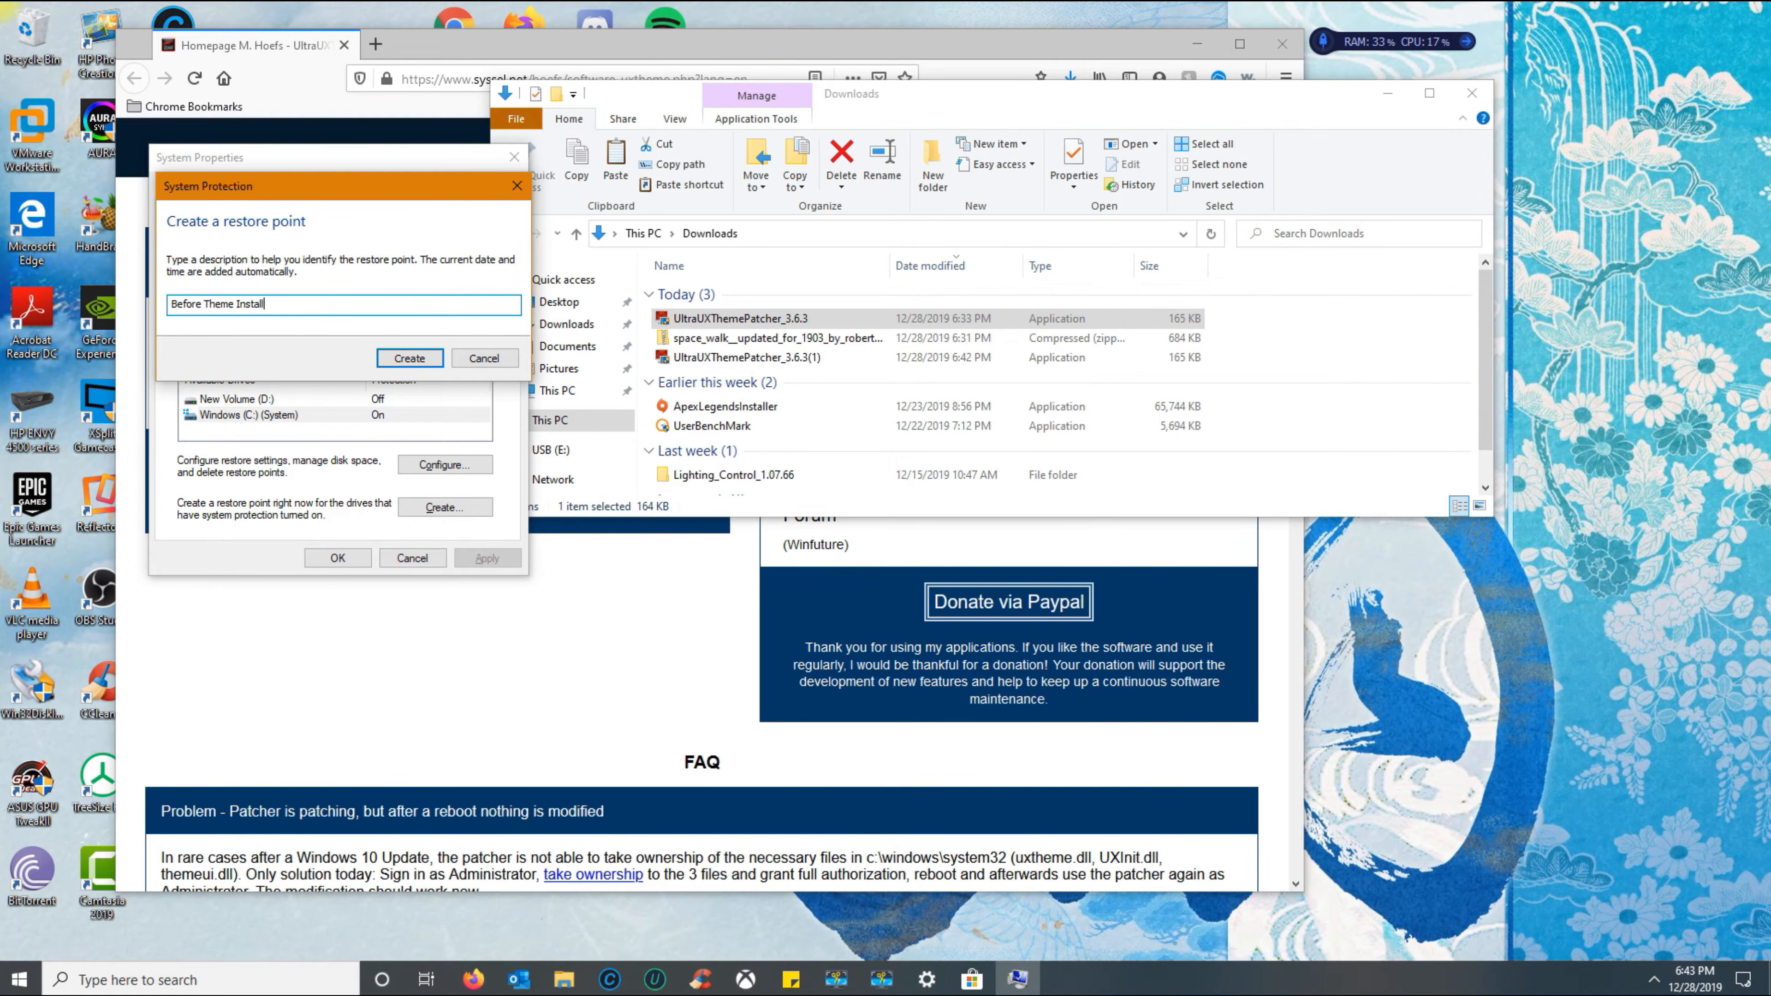
click(409, 358)
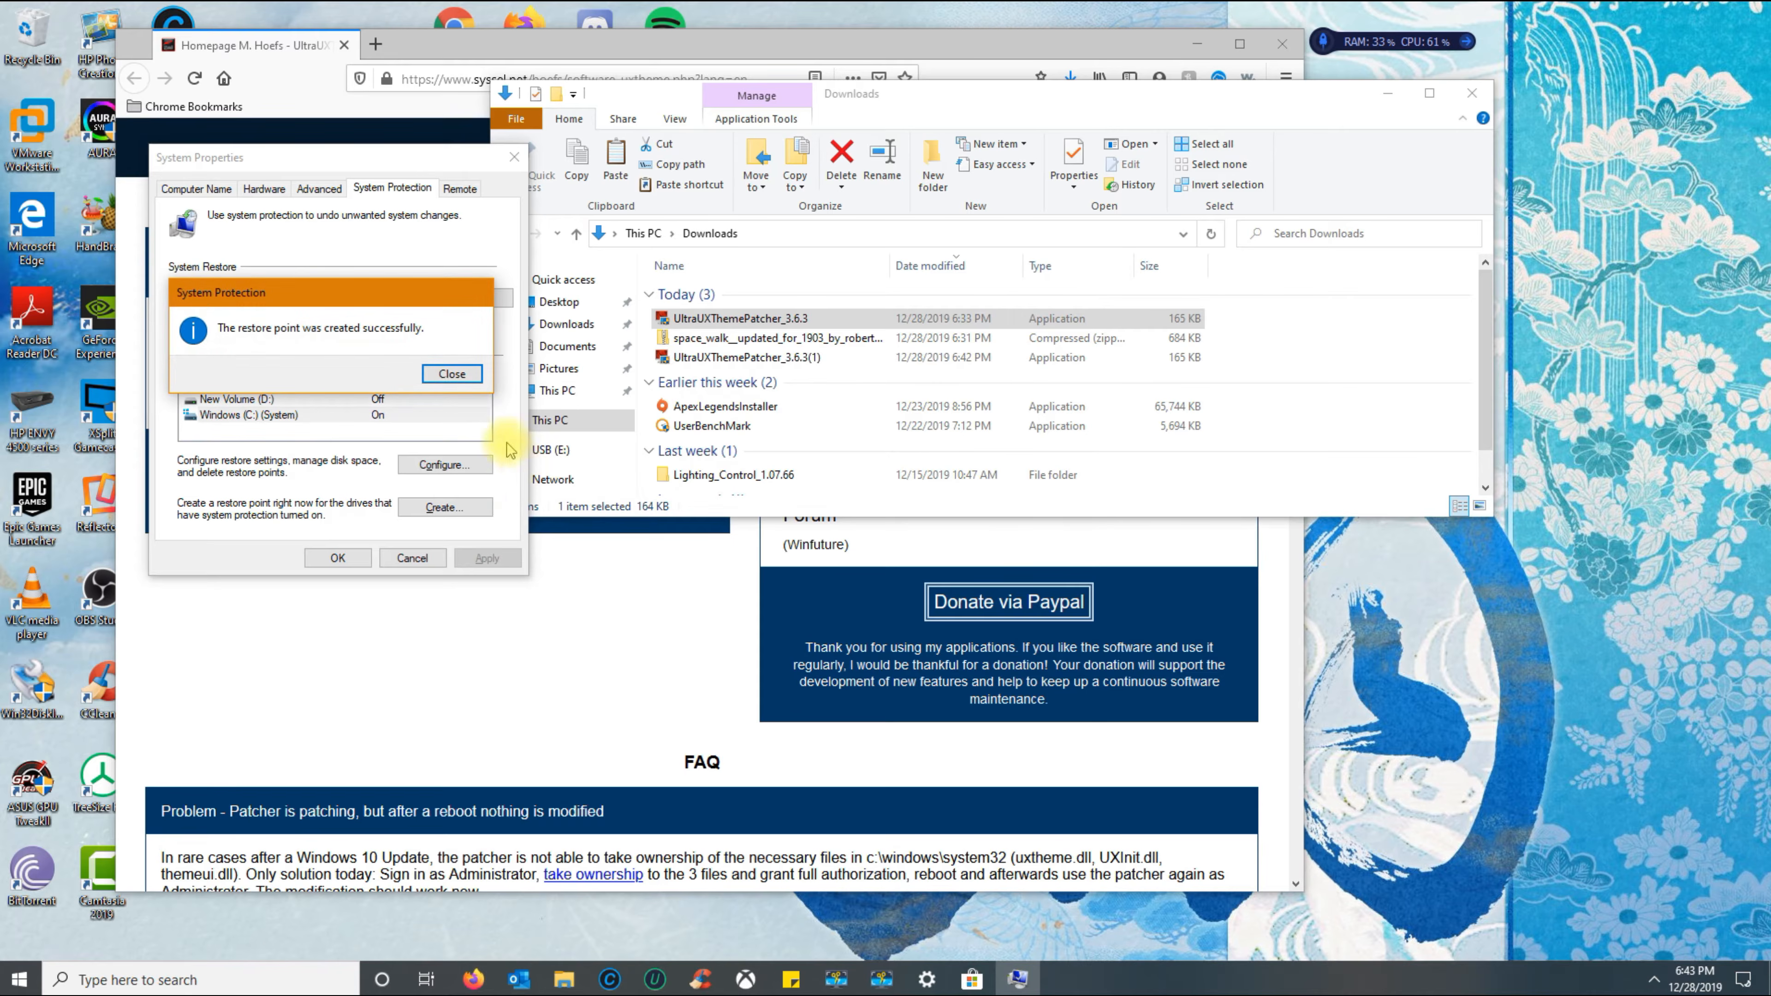
click(446, 381)
click(338, 558)
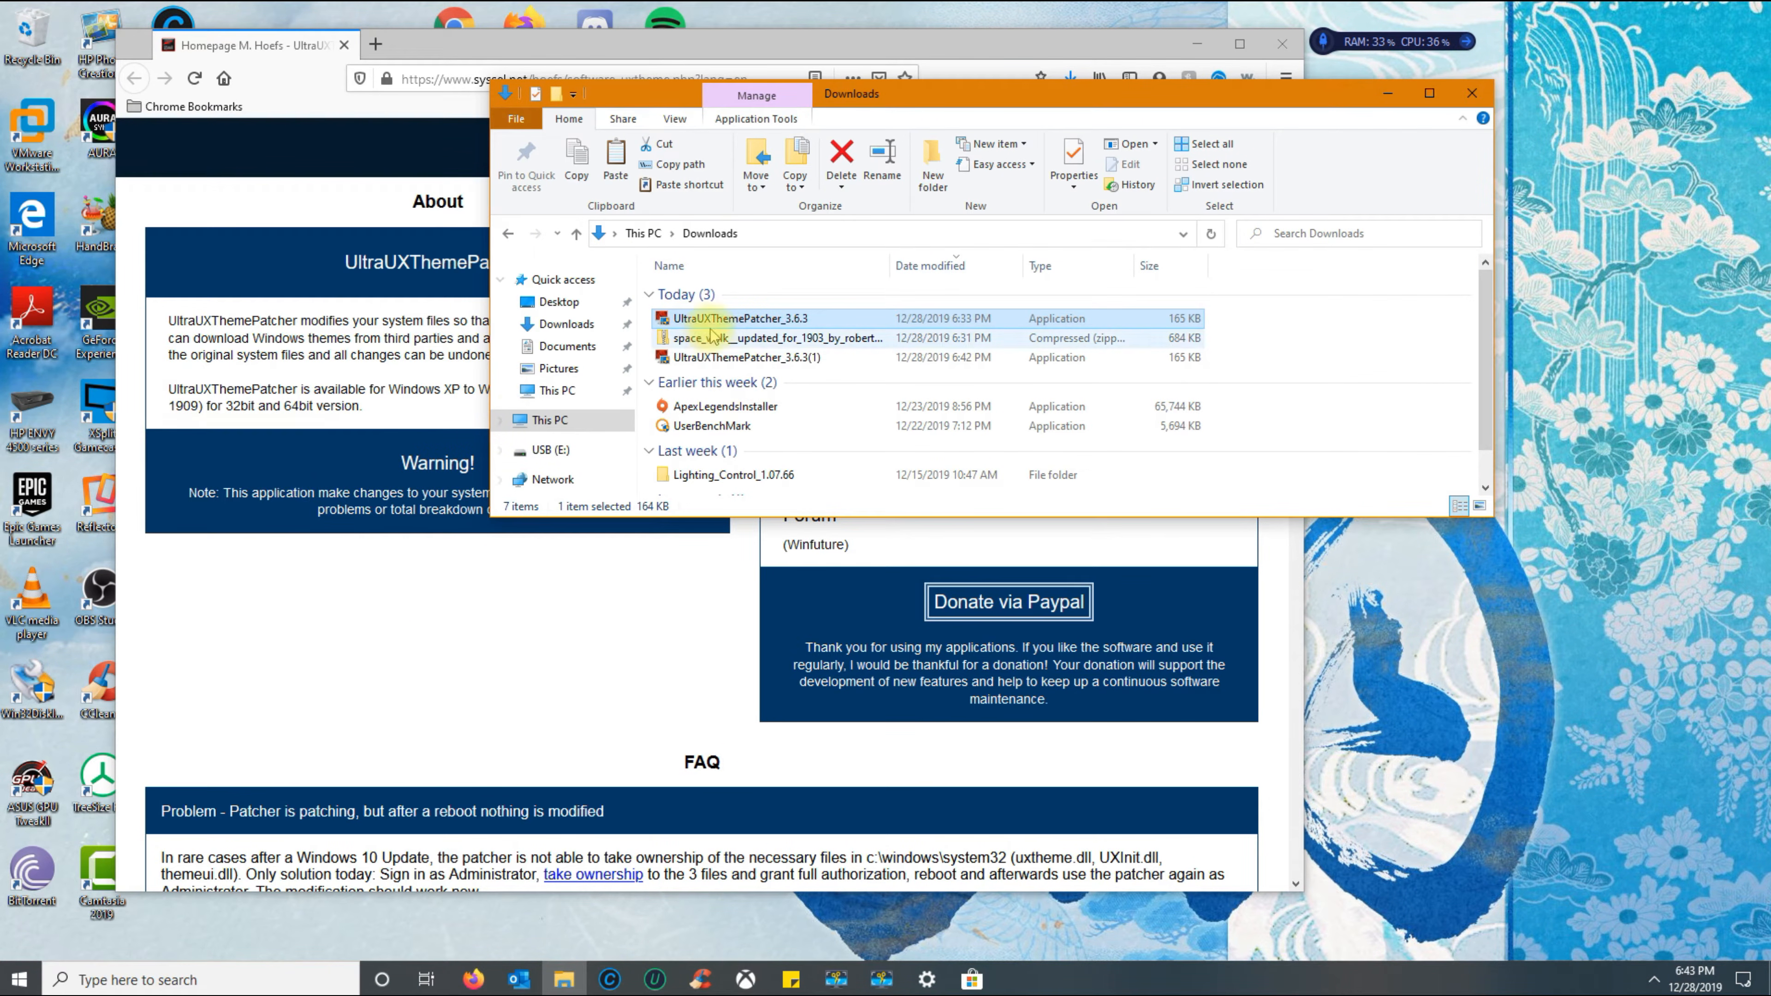
- Run the UltraUXThemePatcher_3.6.3 setup as far as the license agreement and cancel the installation
double_click(725, 320)
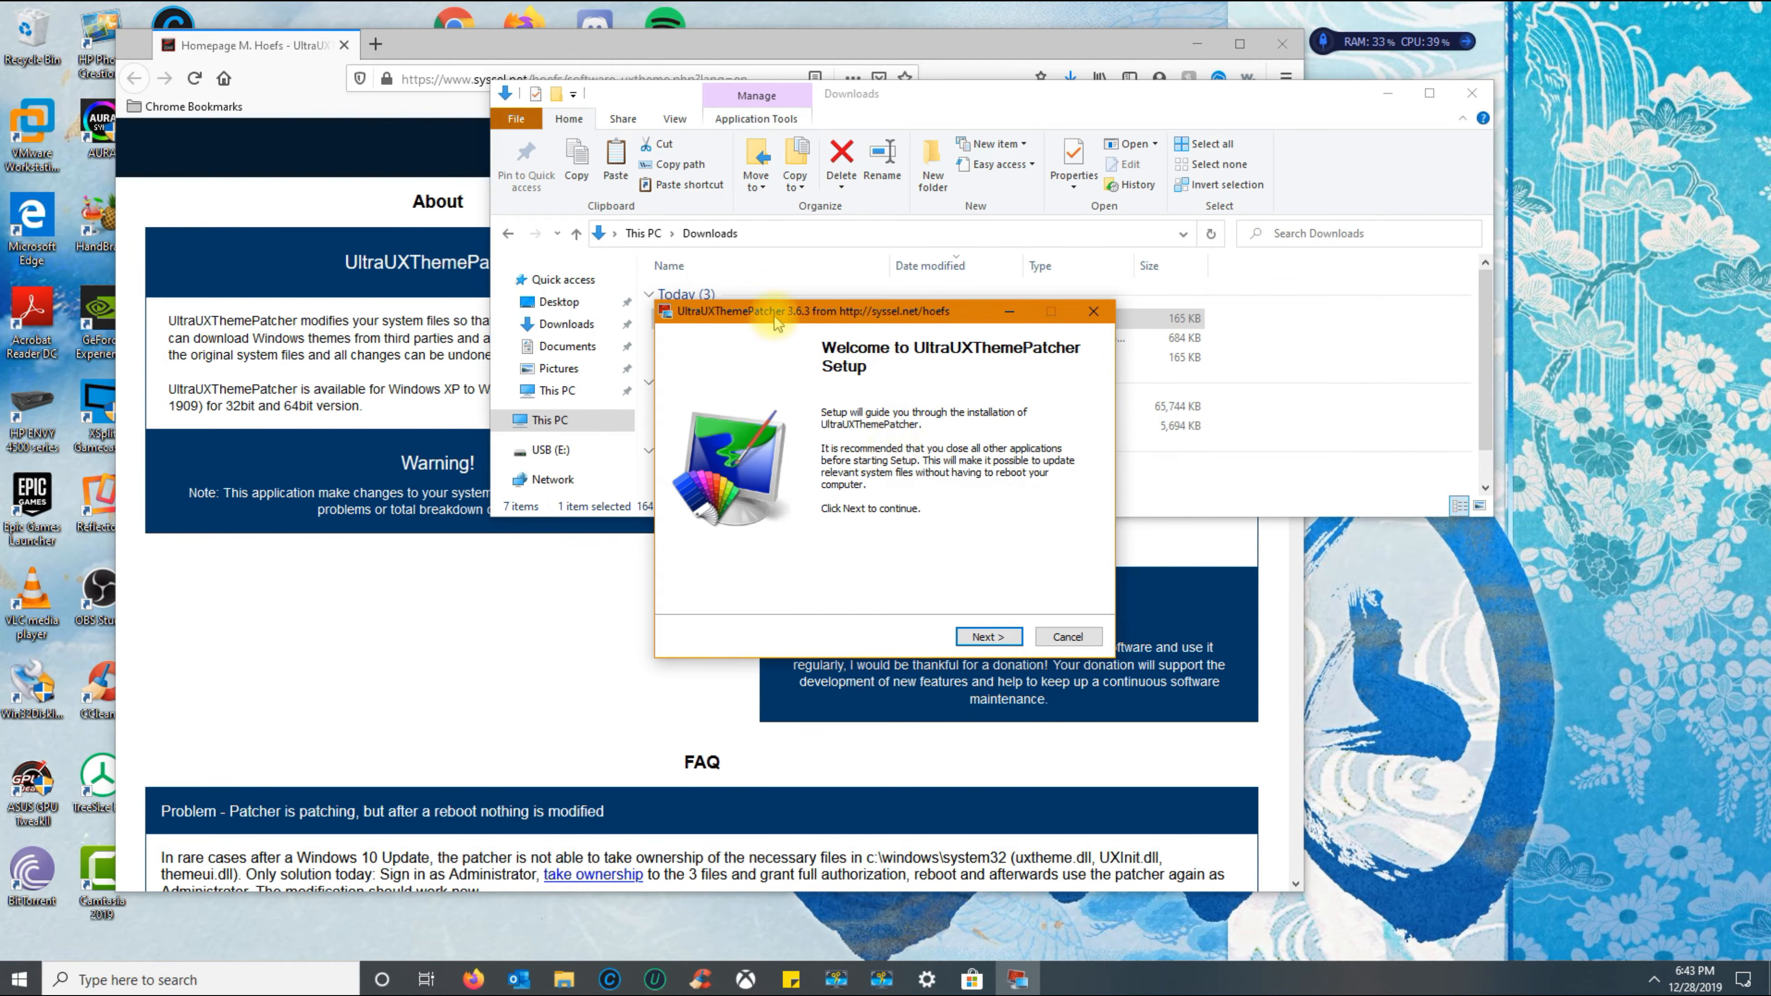
drag(776, 322, 628, 348)
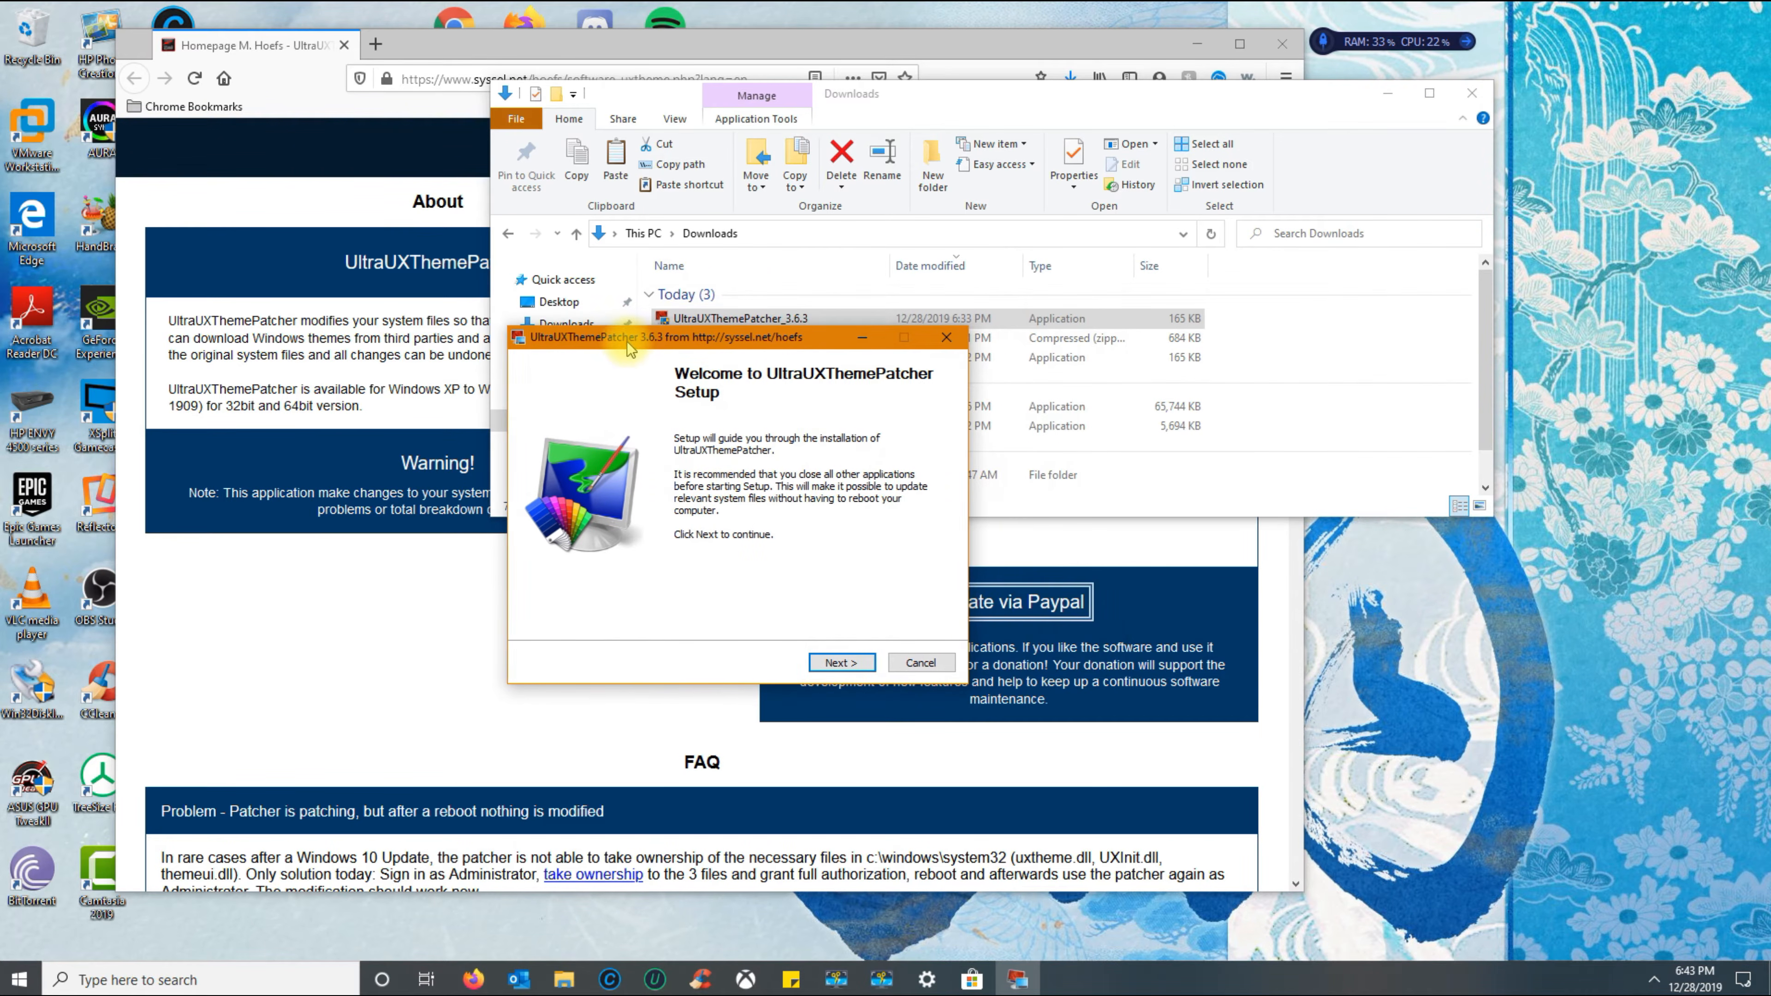
click(843, 664)
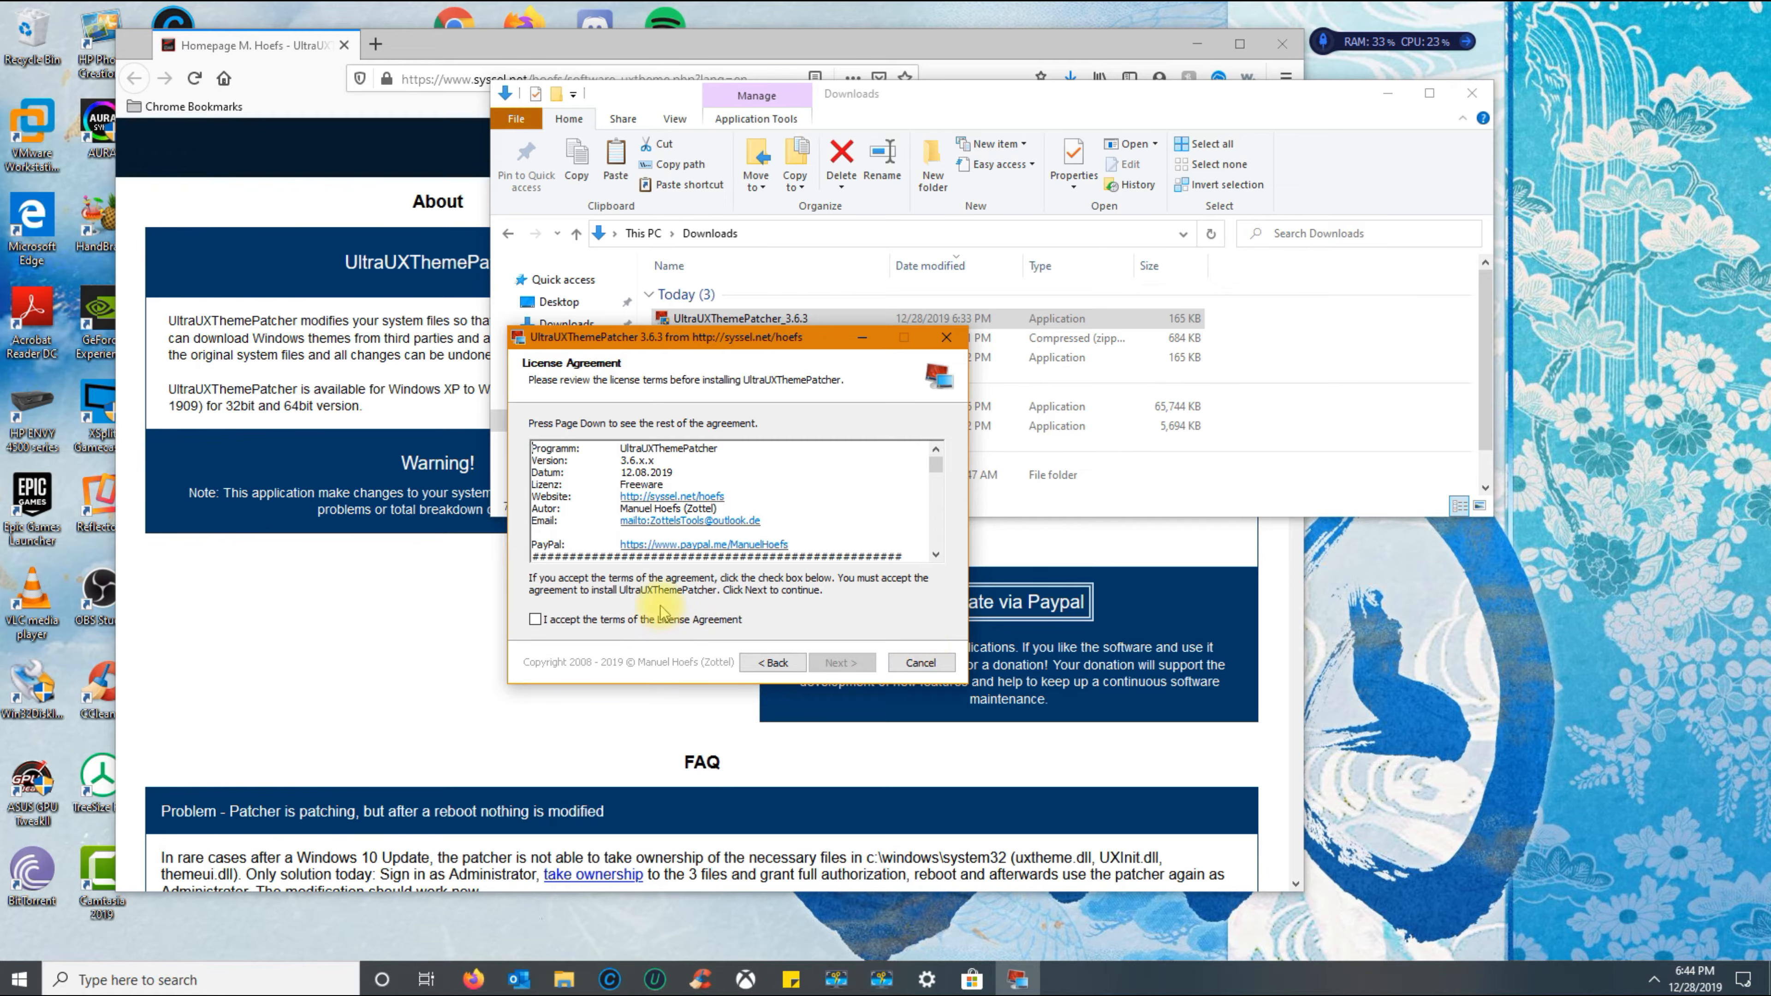
click(920, 663)
click(945, 551)
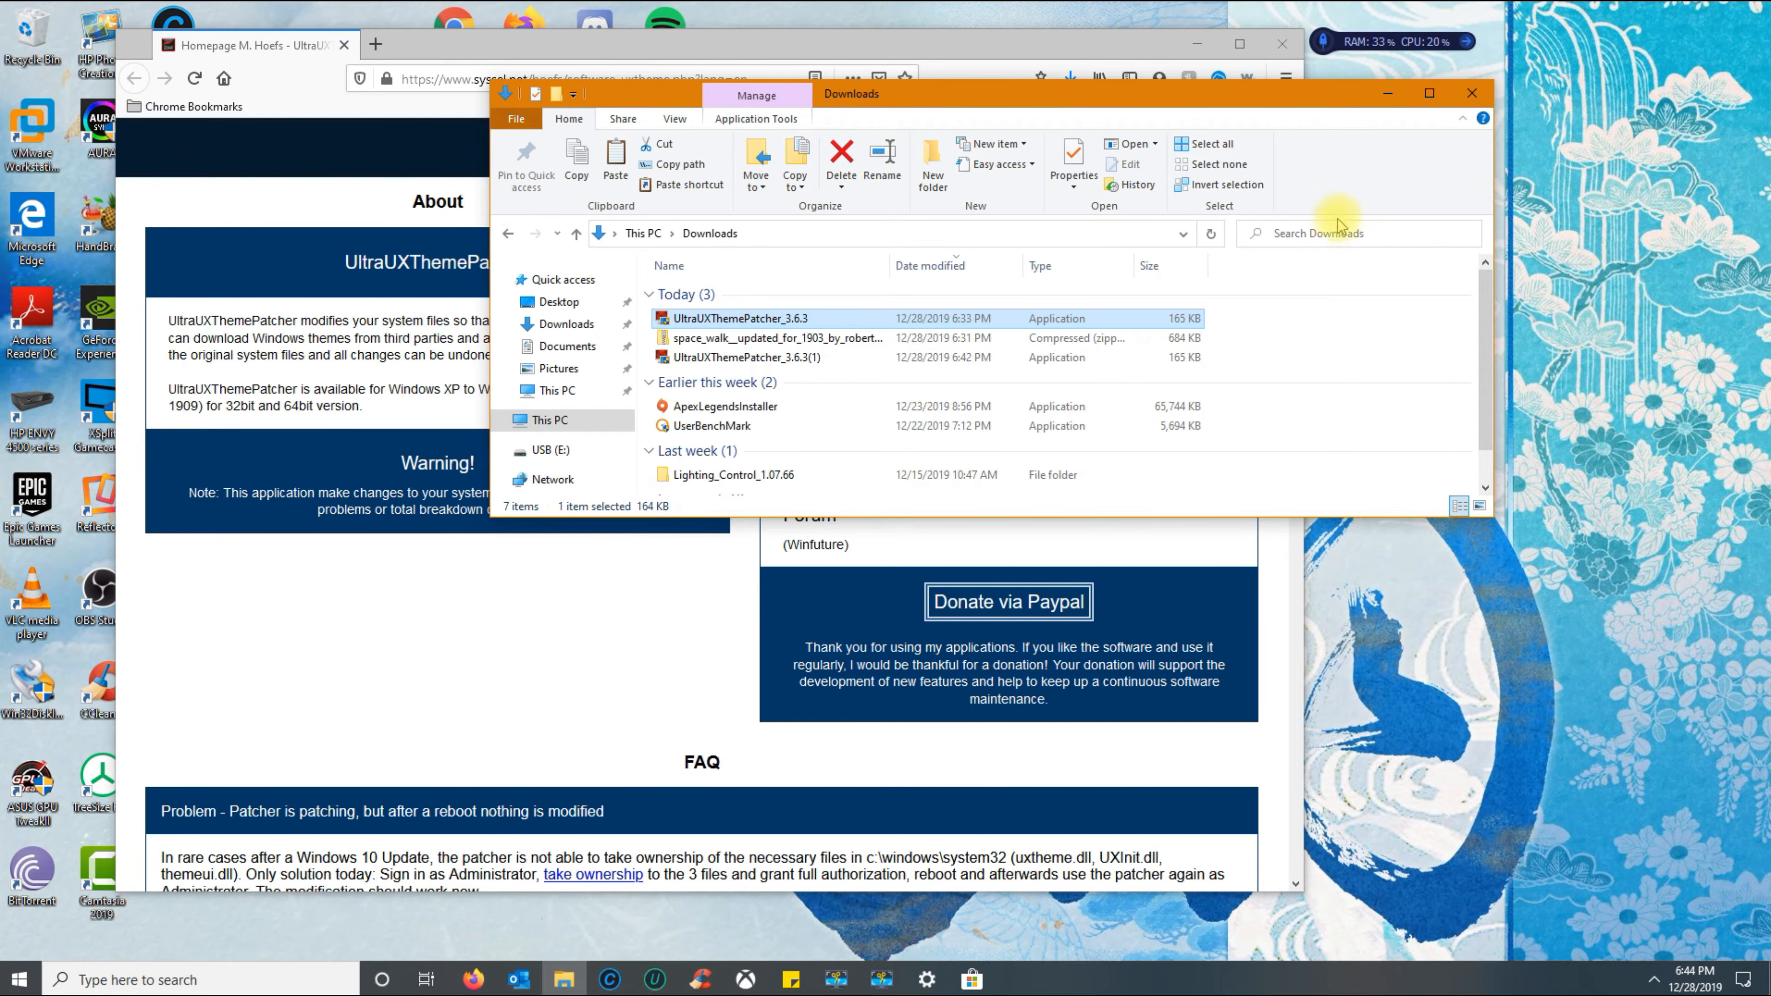
- Move the Downloads window aside and search for "deviantart windows 10" in a new Firefox tab
drag(832, 114, 709, 120)
click(473, 979)
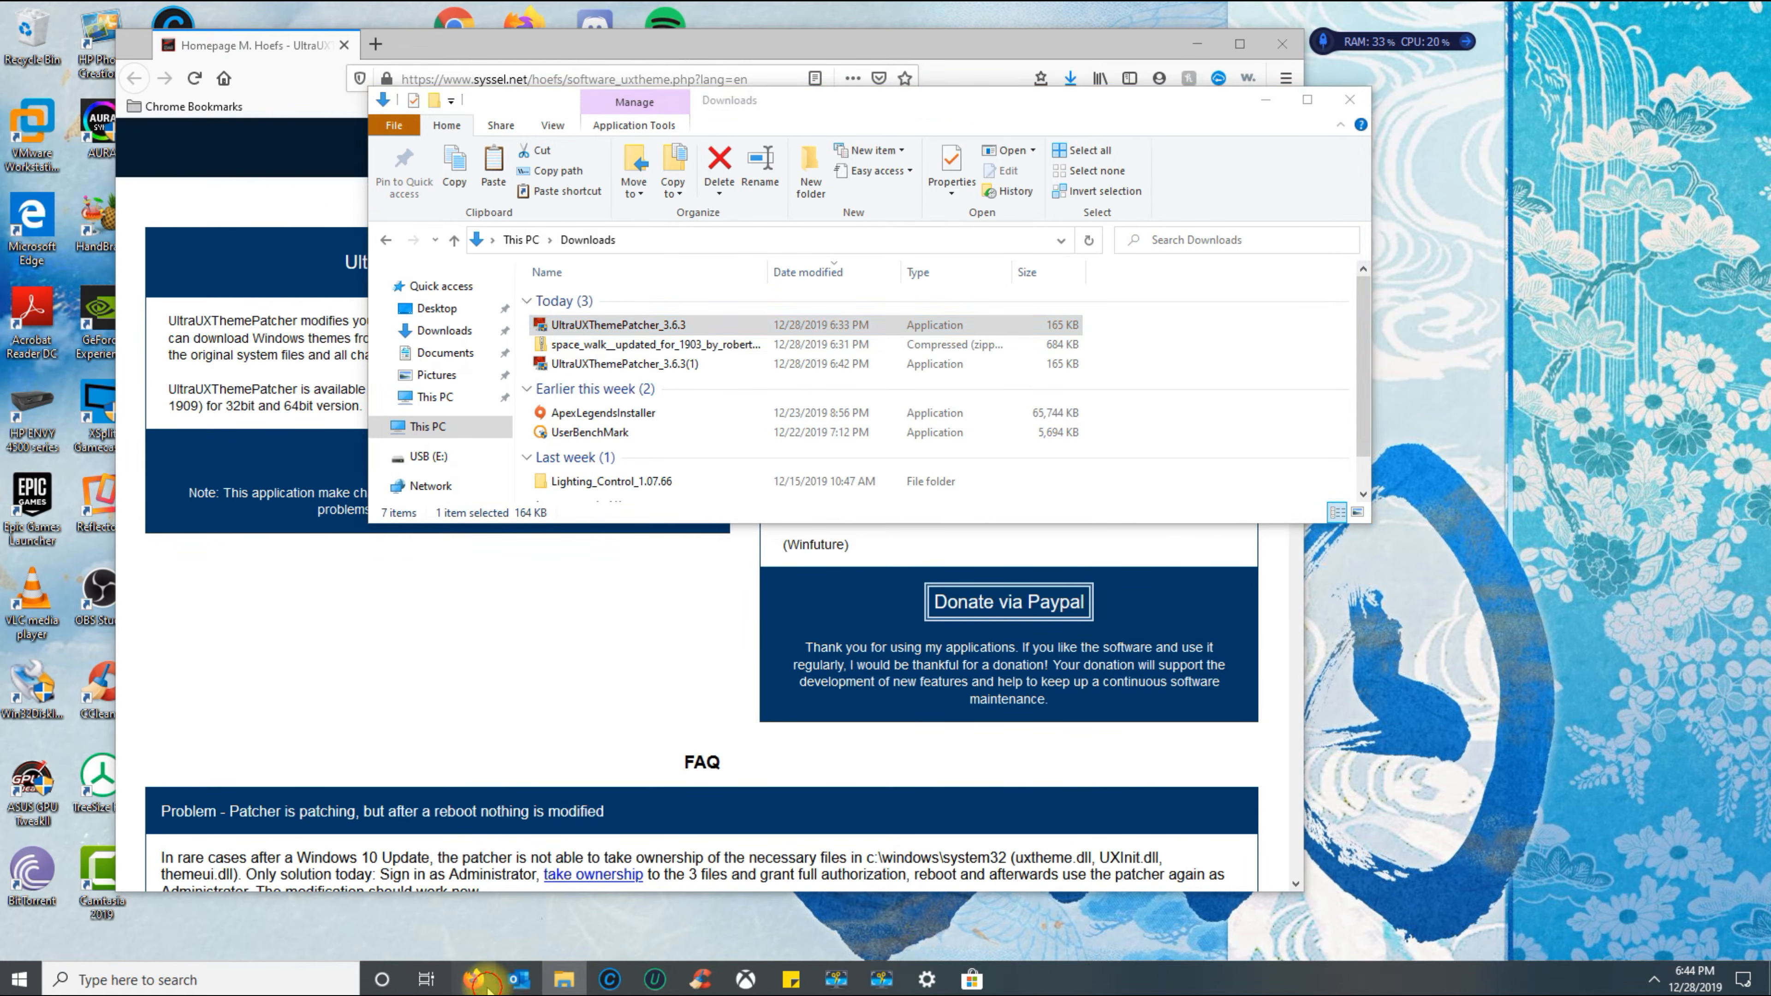
click(376, 44)
text(deviant)
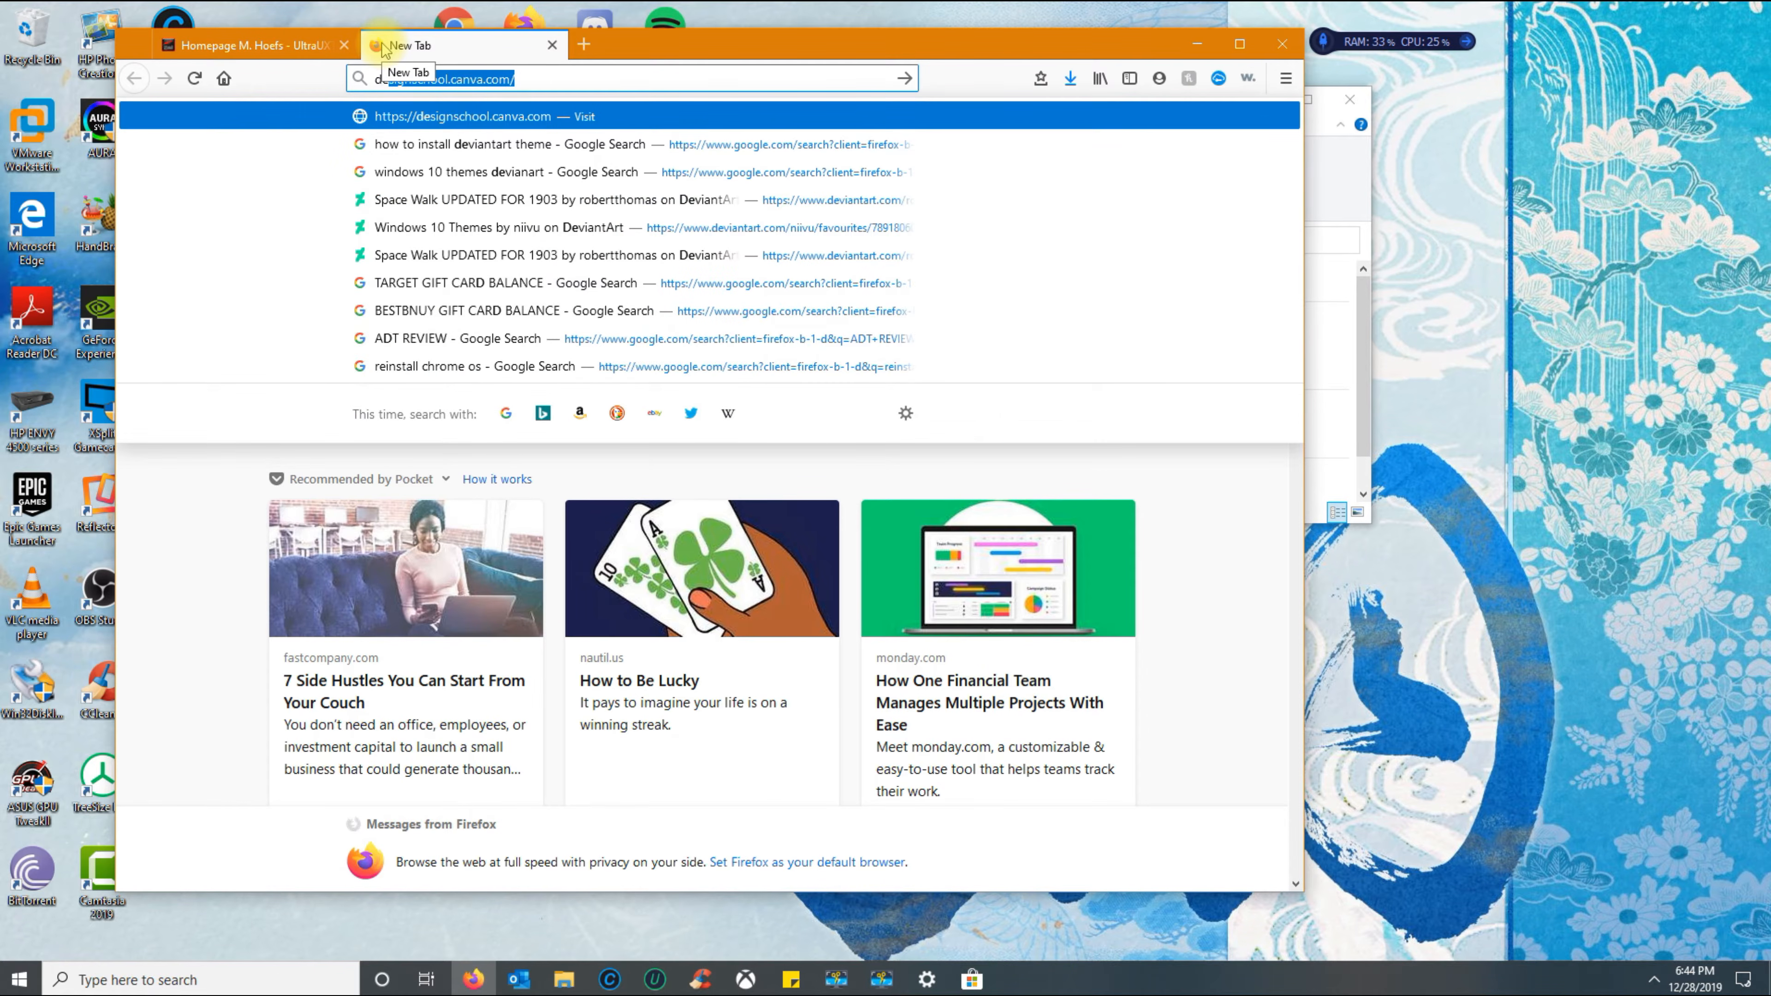
text(art windows 10)
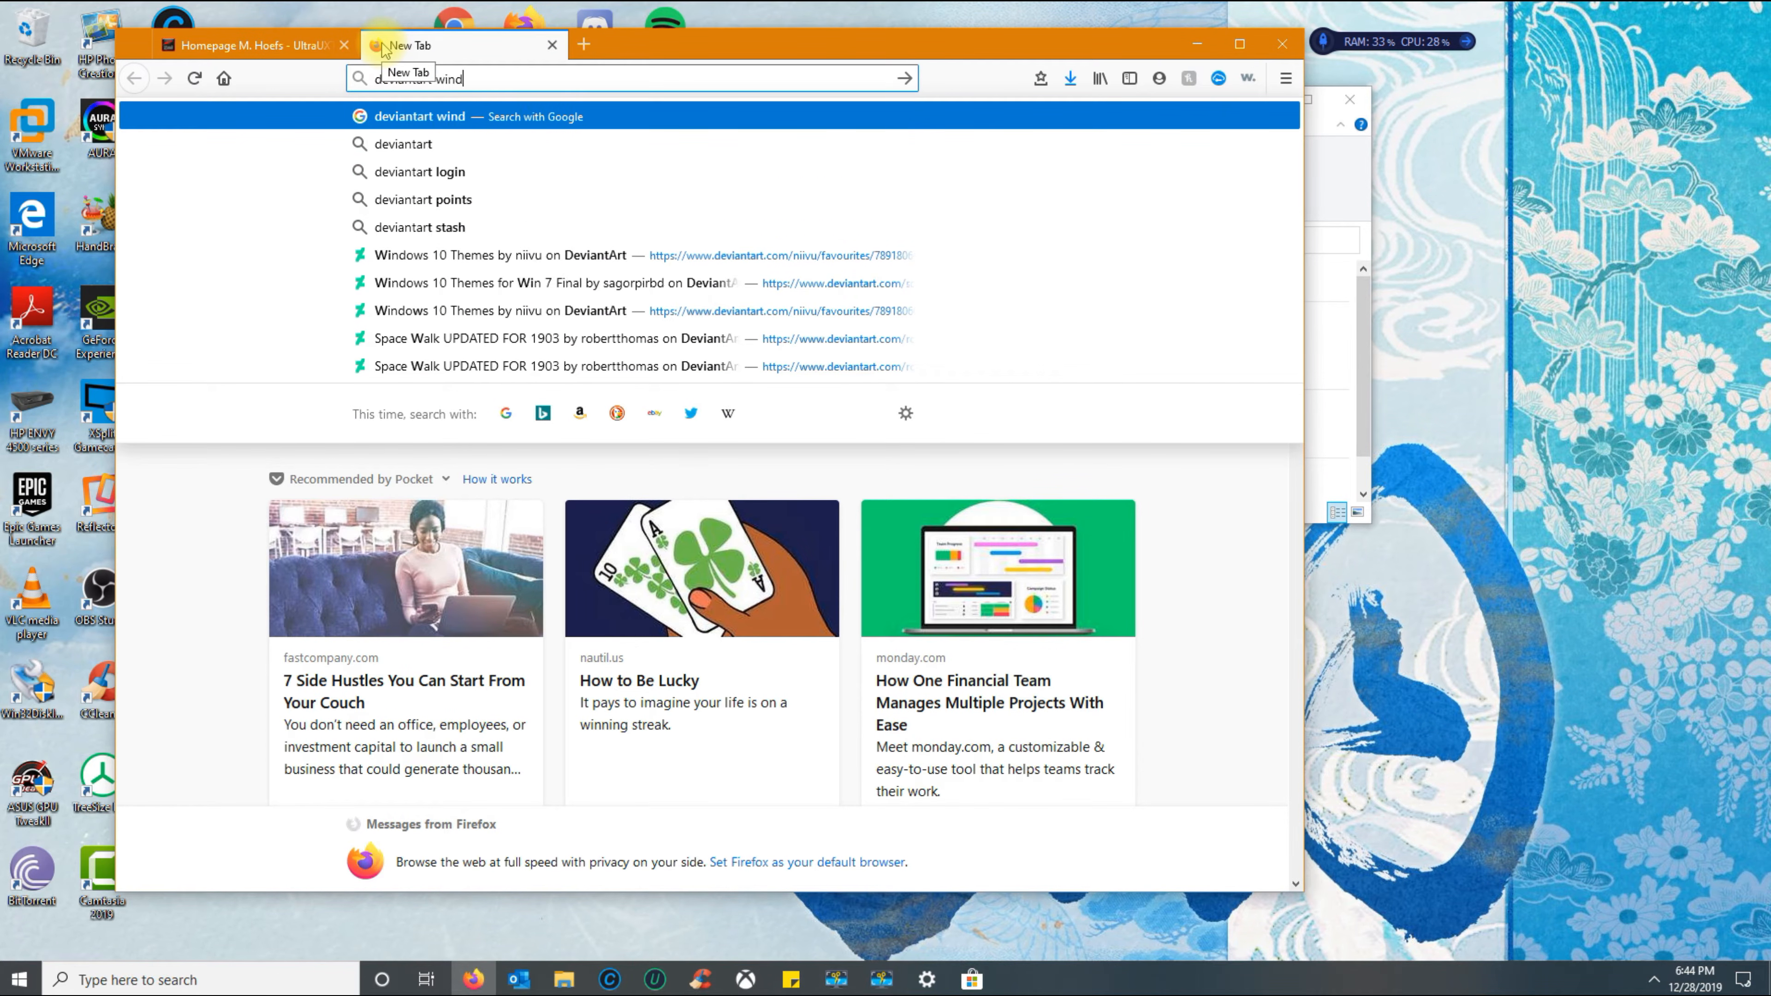
key(Return)
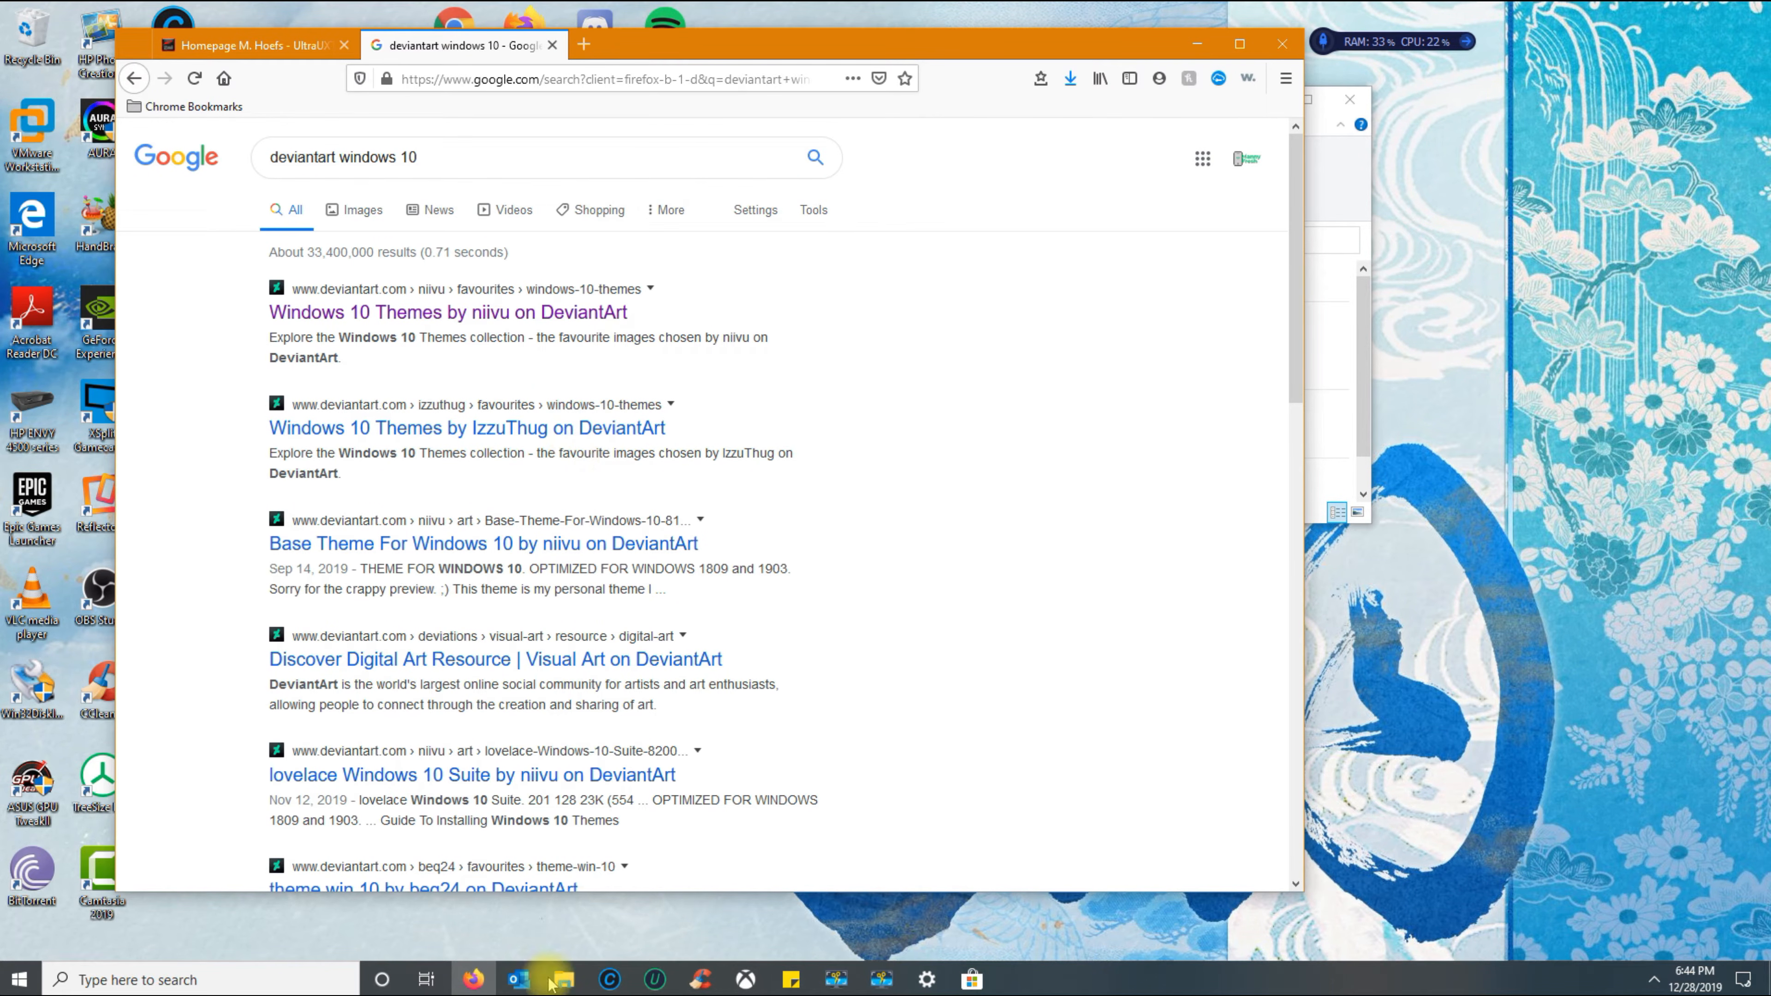
- Switch back to the Downloads folder in File Explorer, select the space_walk__updated_for_1903 zip file and maximize the window
click(563, 980)
click(592, 344)
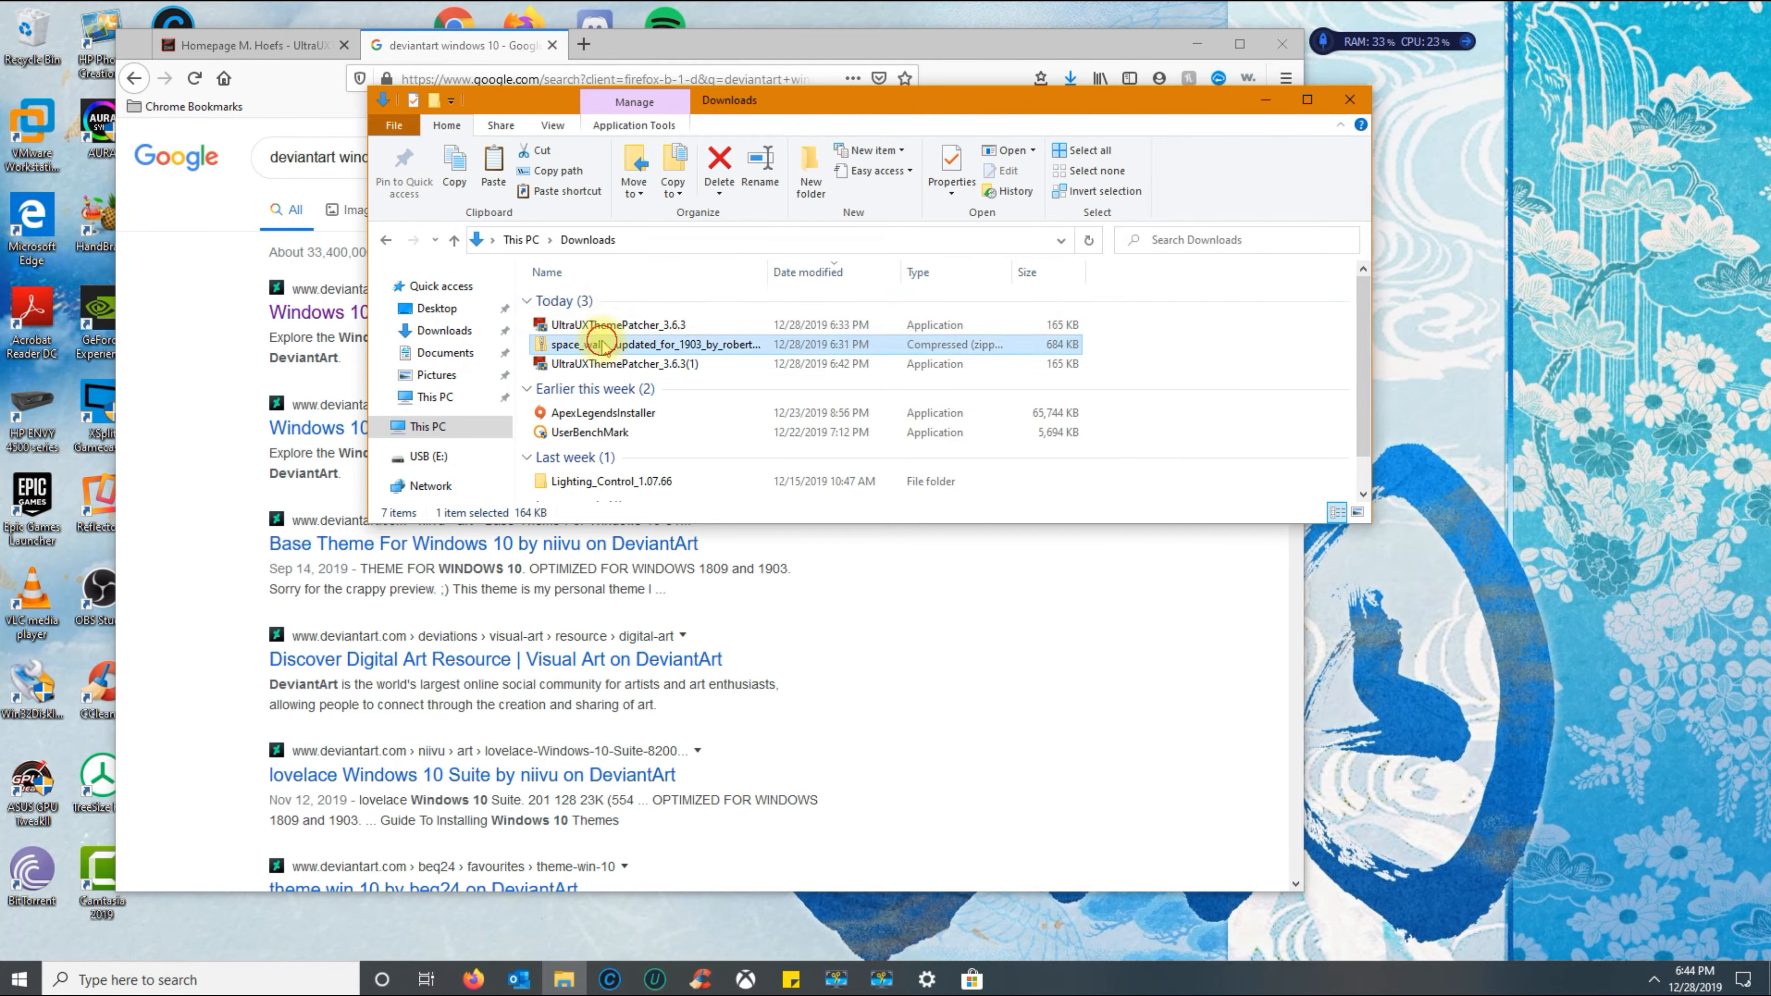
double_click(1050, 98)
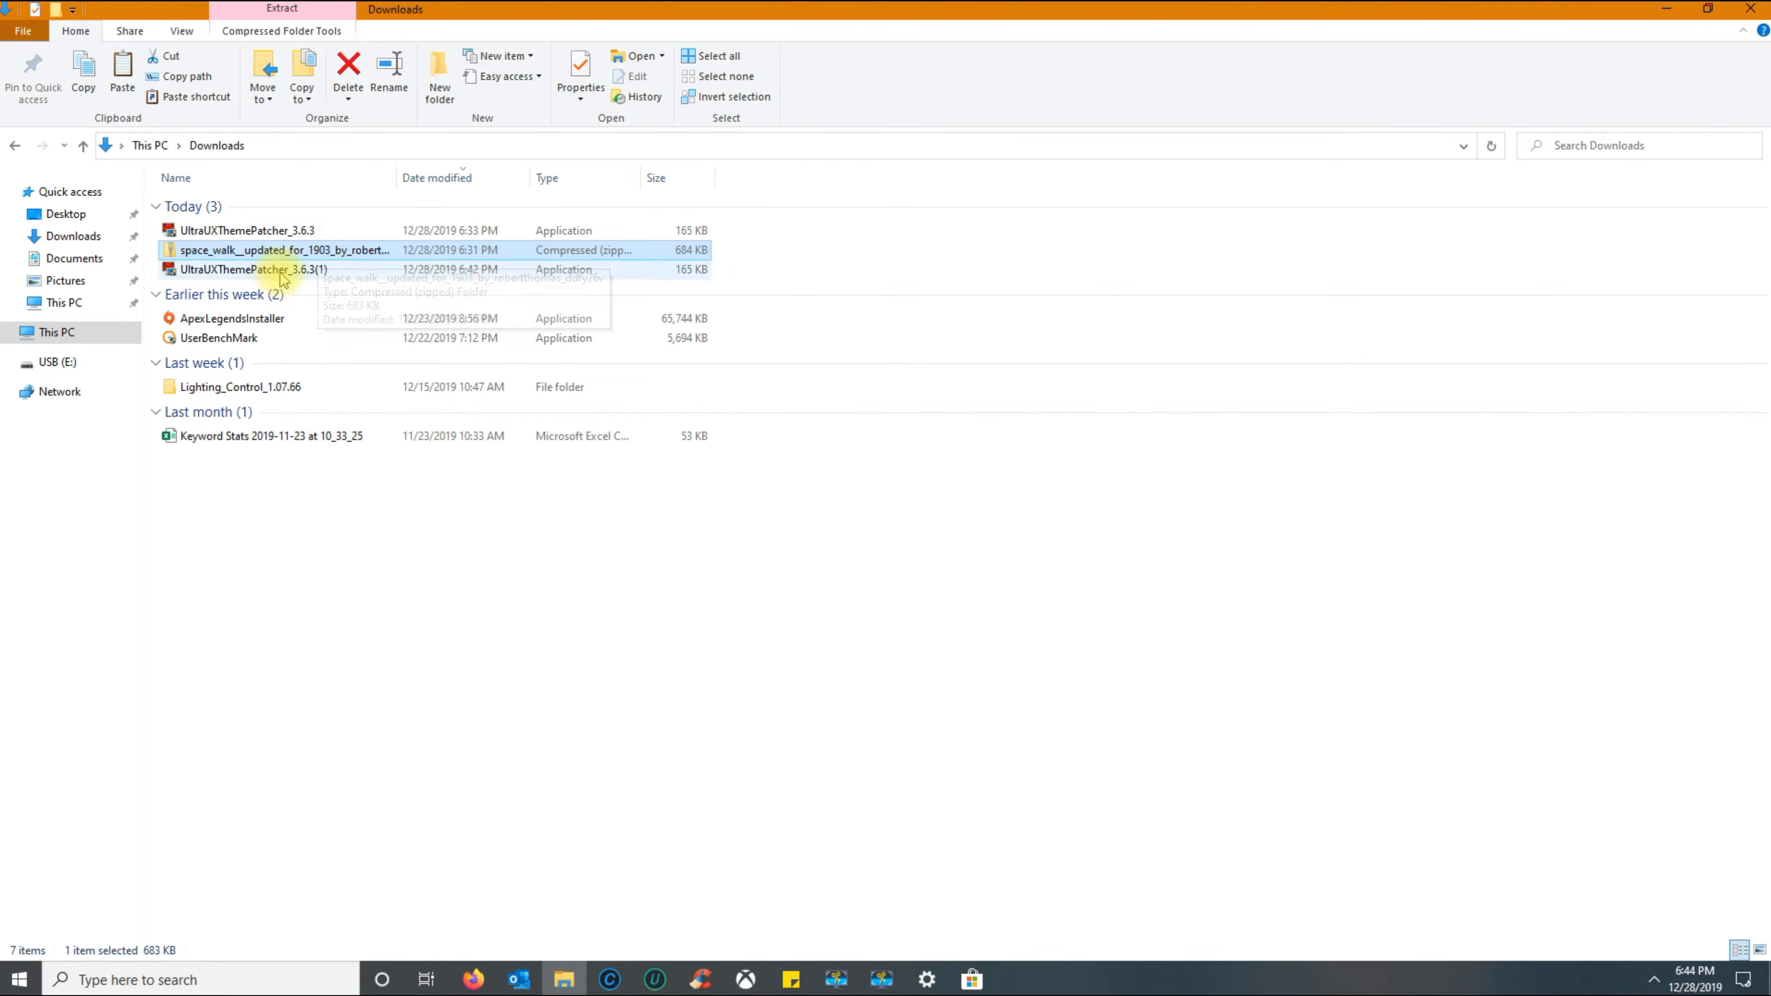
- Check the installed Windows version in the system's About information and return to the Downloads folder
right_click(22, 979)
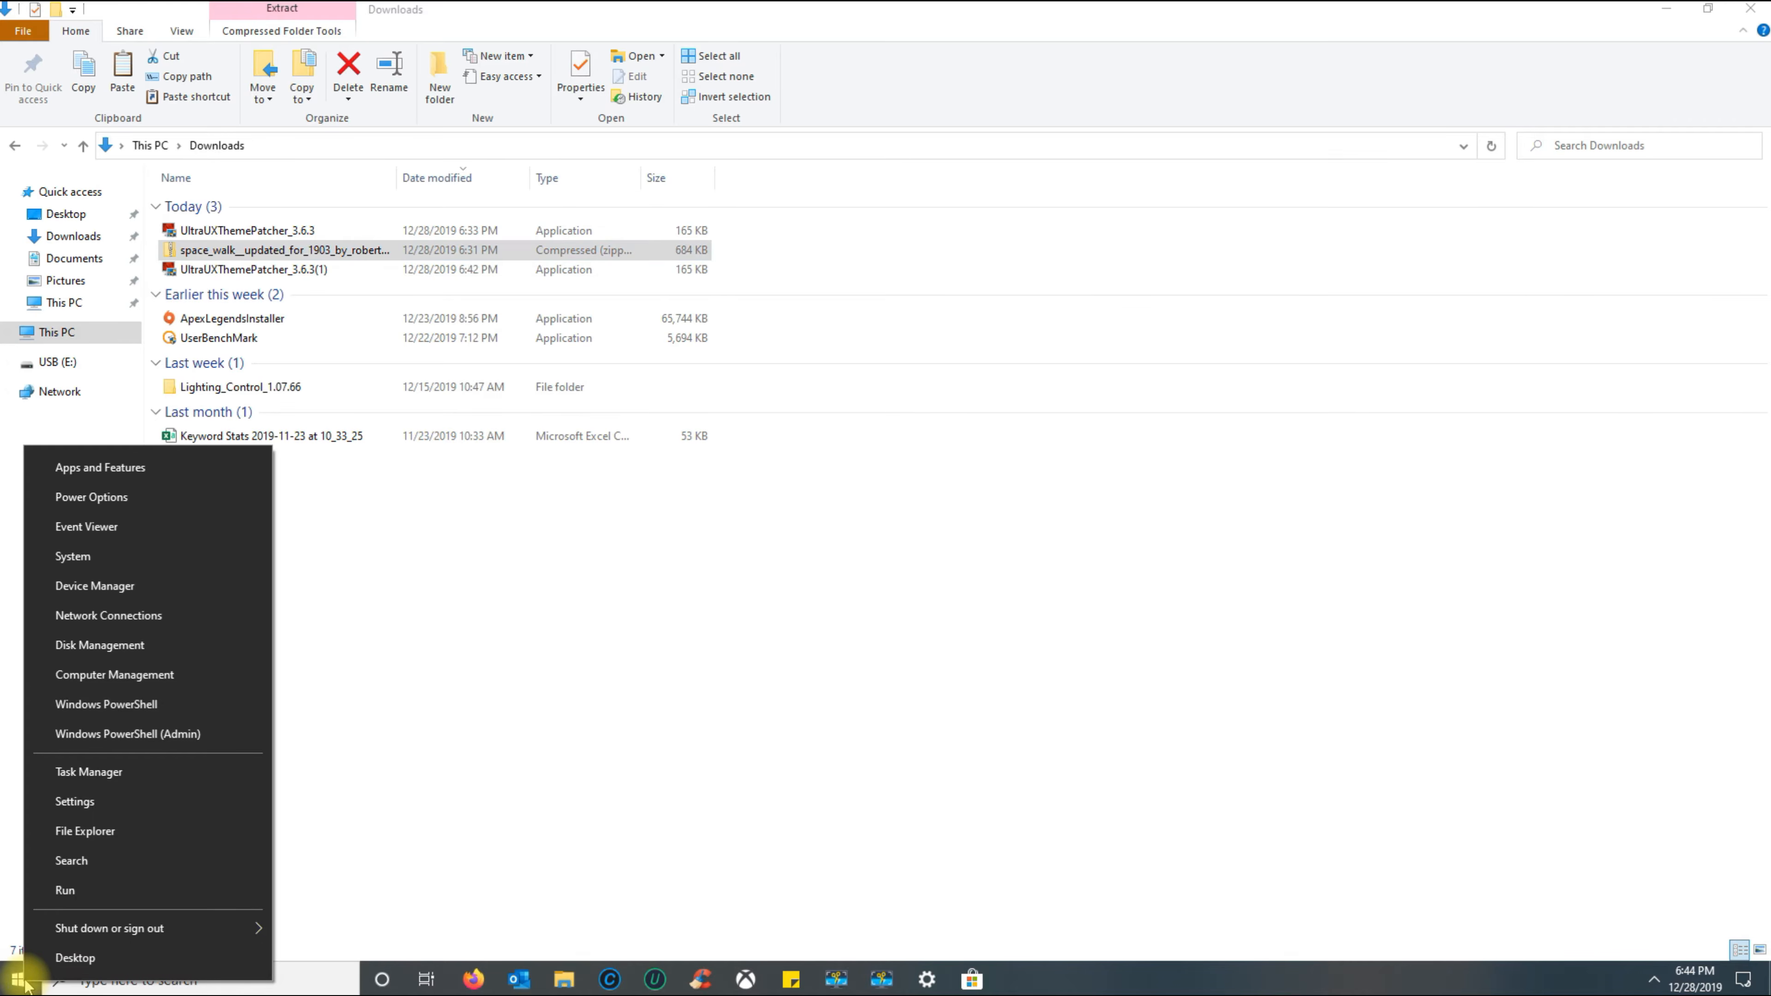
click(68, 555)
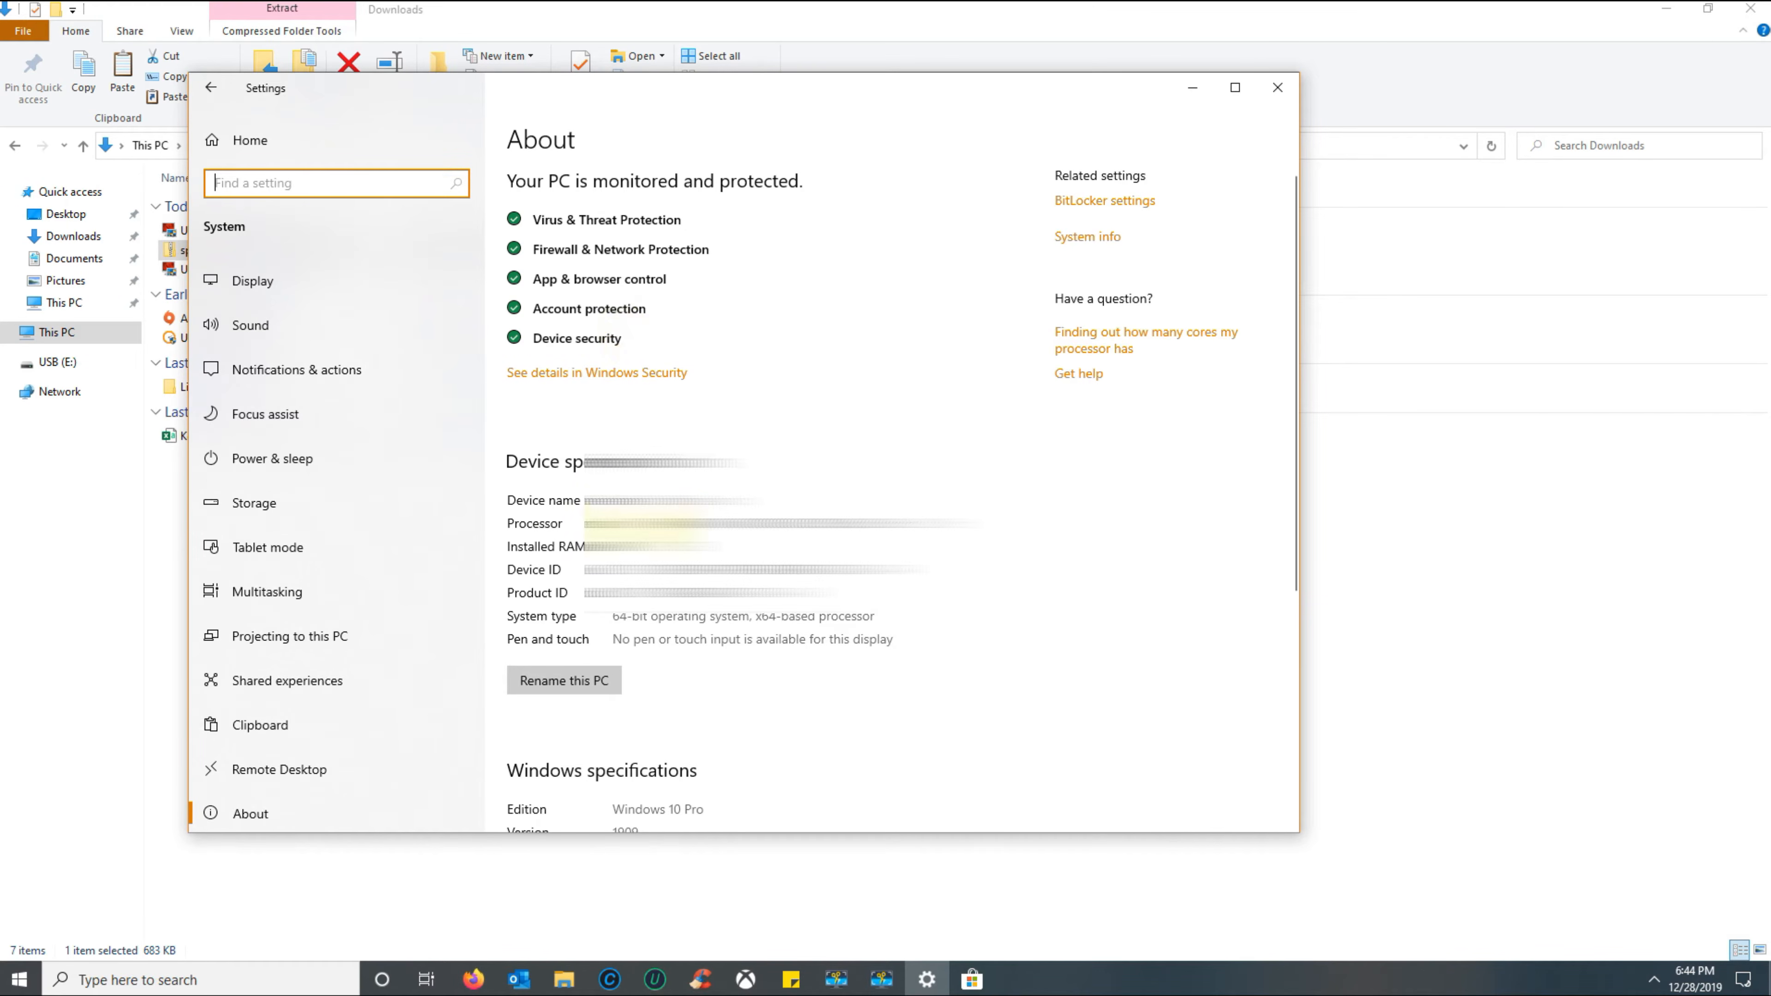
scroll(632, 810, down, 2)
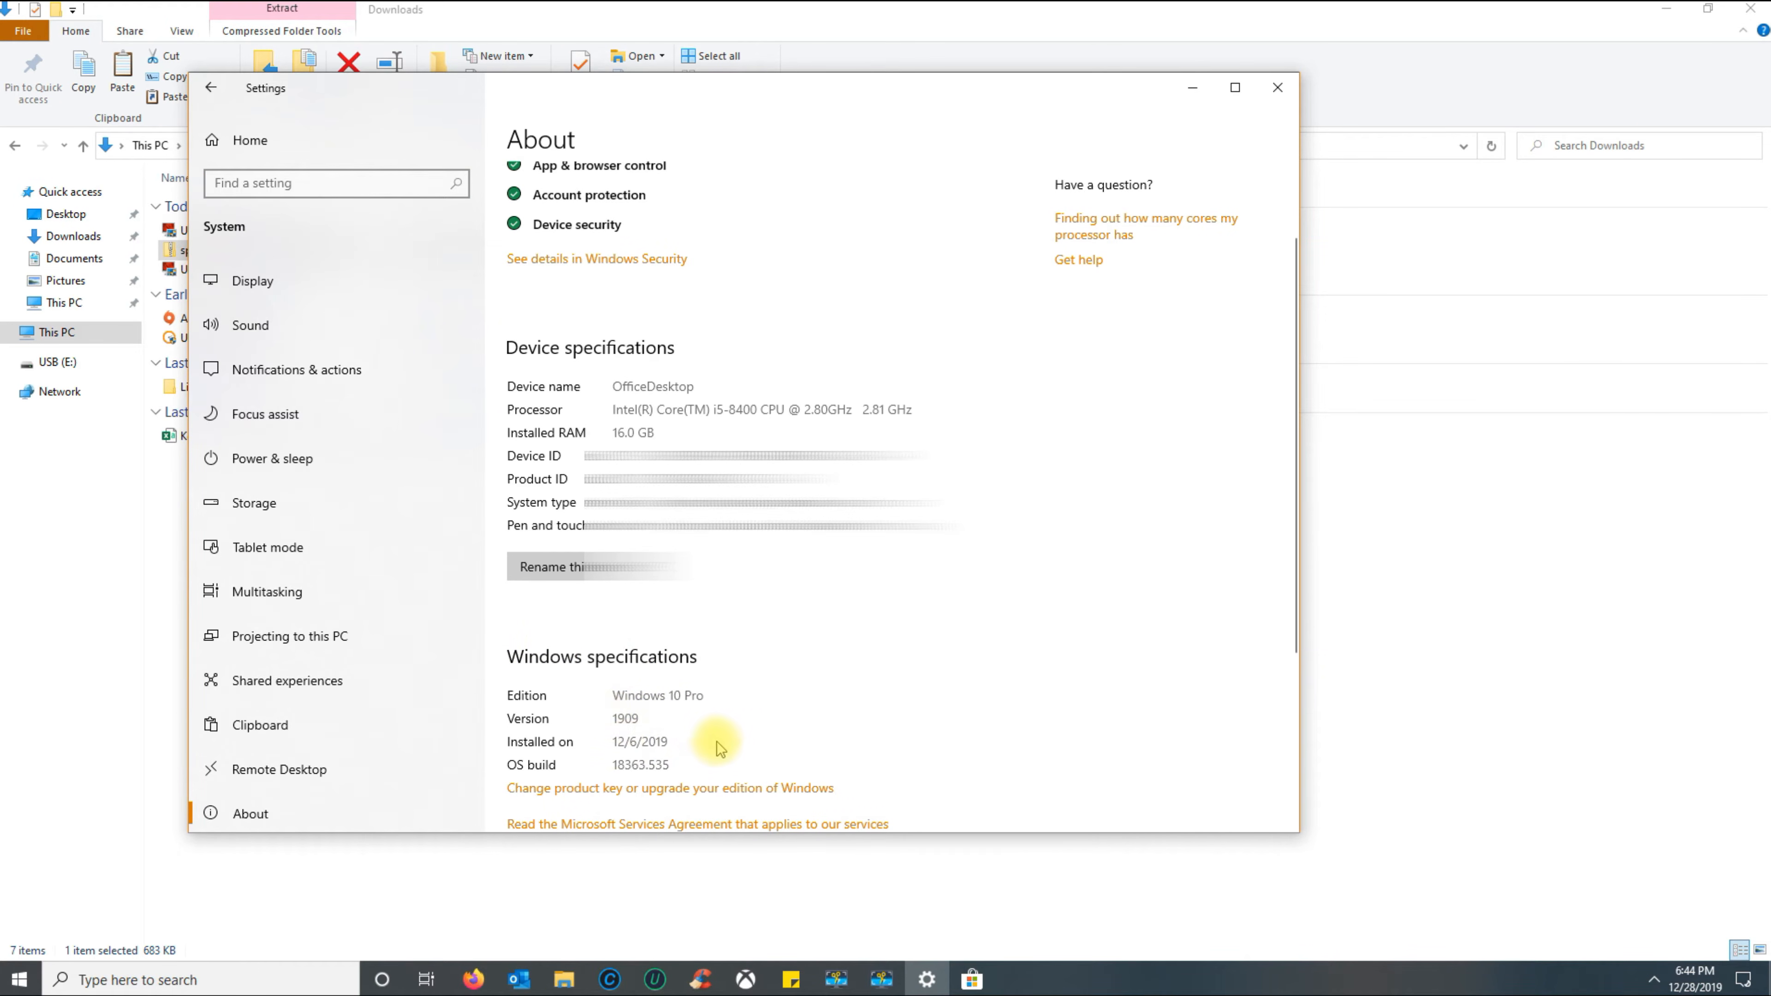
click(1412, 621)
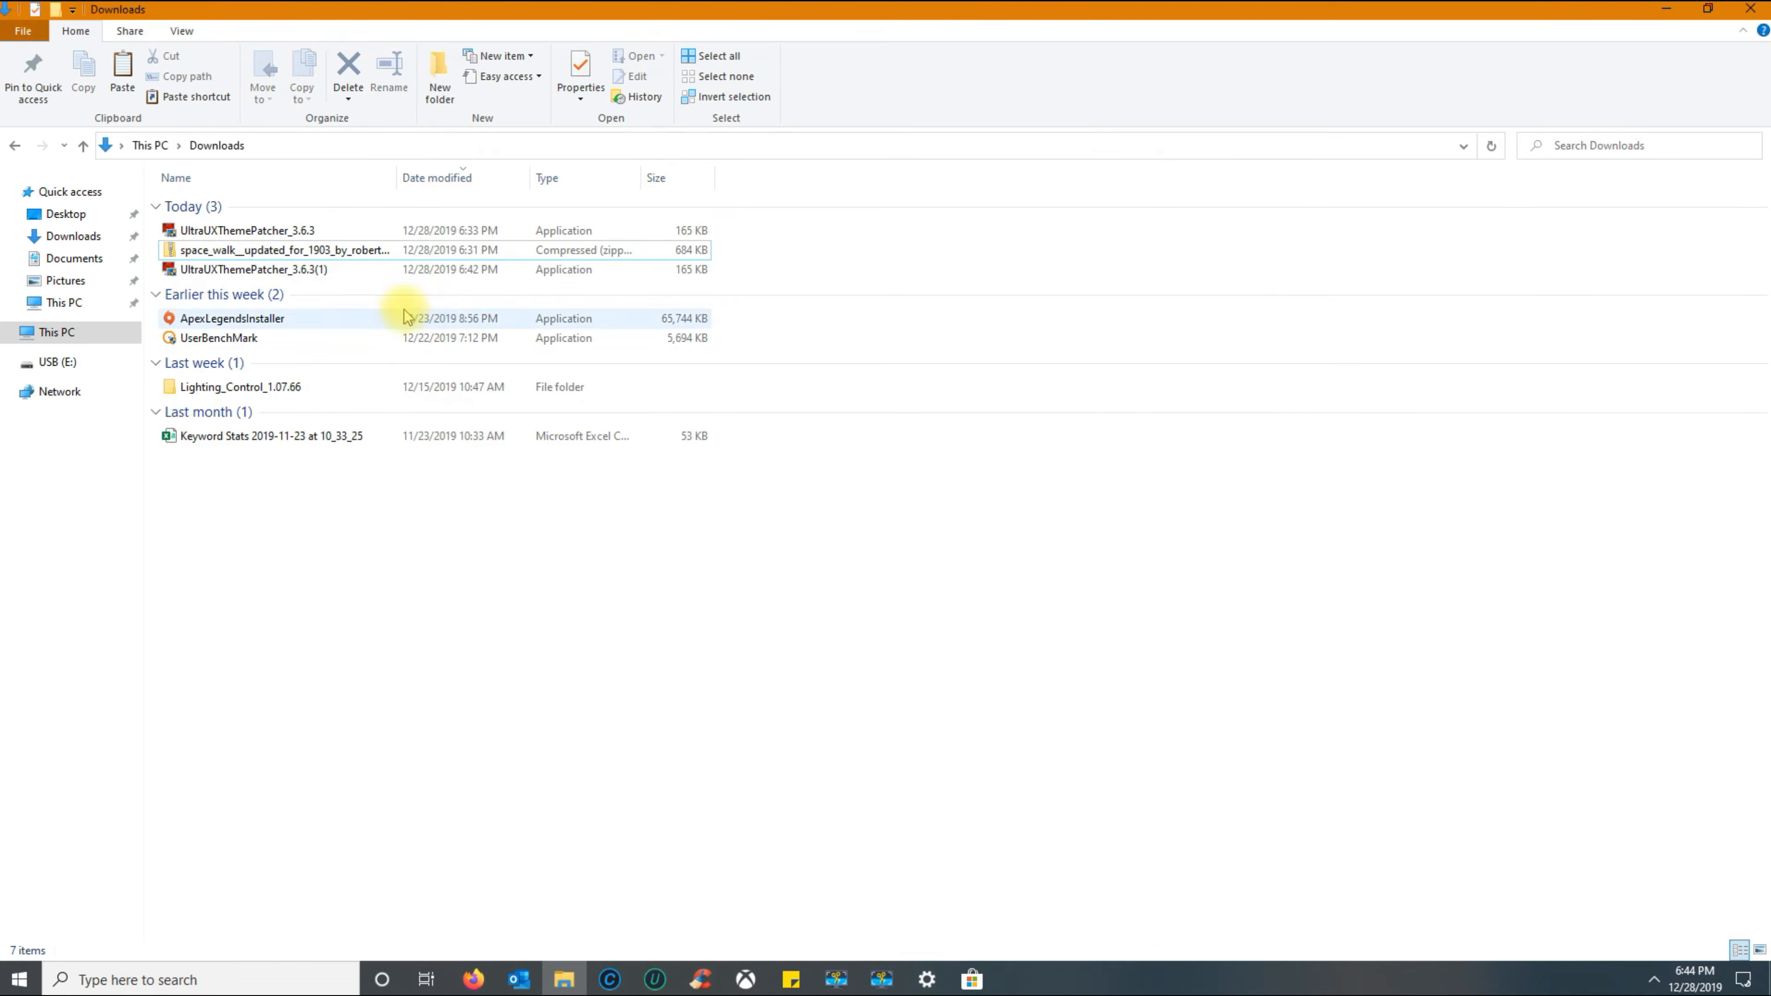
- Extract the space_walk__updated_for_1903 zip file into the Downloads folder and close the window showing the extracted files
click(317, 251)
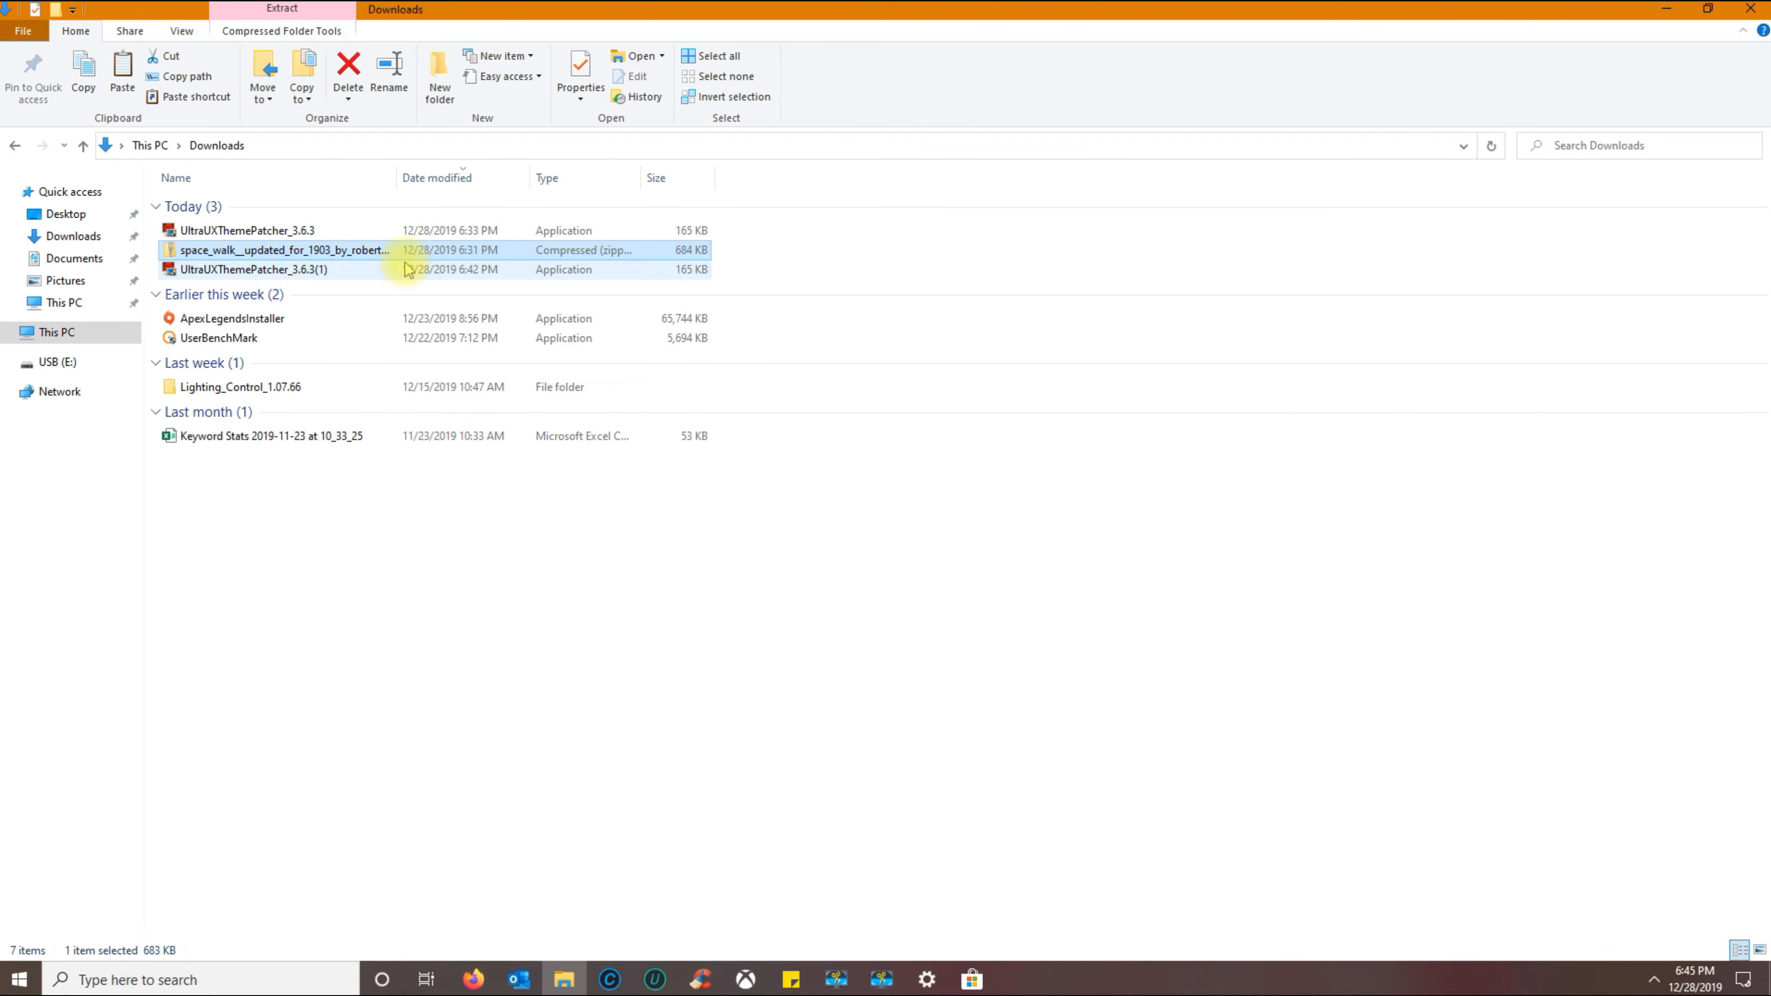
right_click(342, 255)
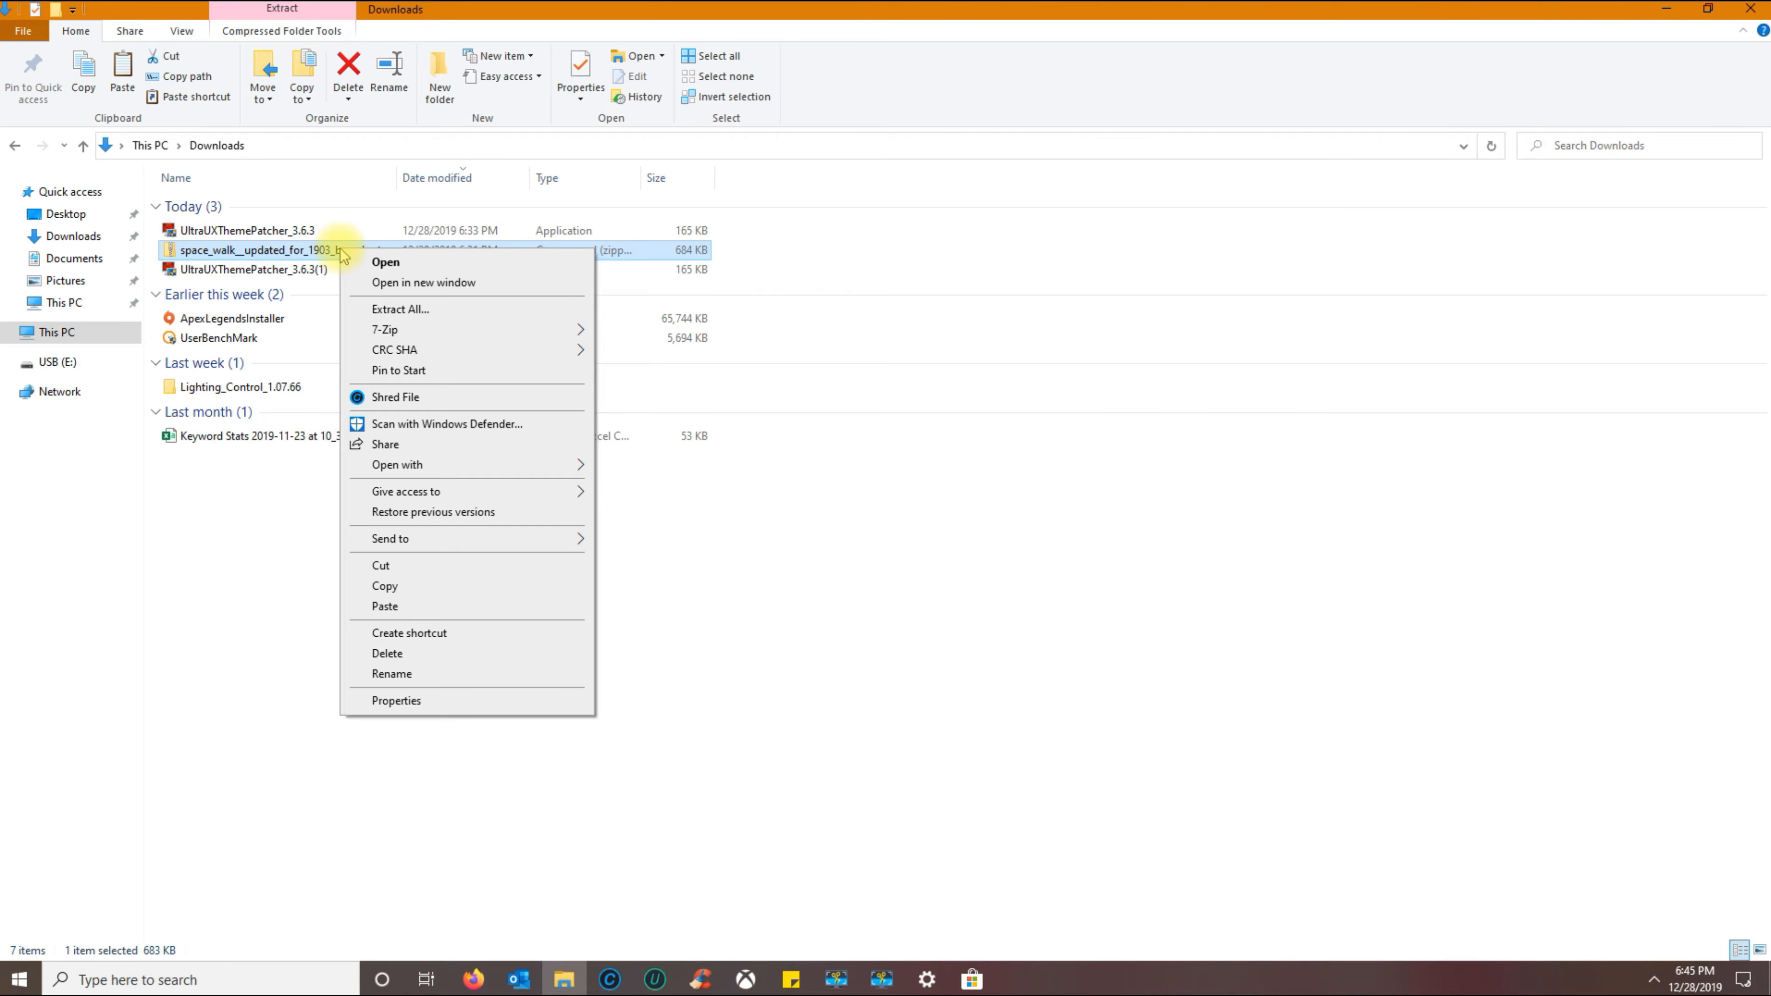
click(407, 313)
click(1051, 667)
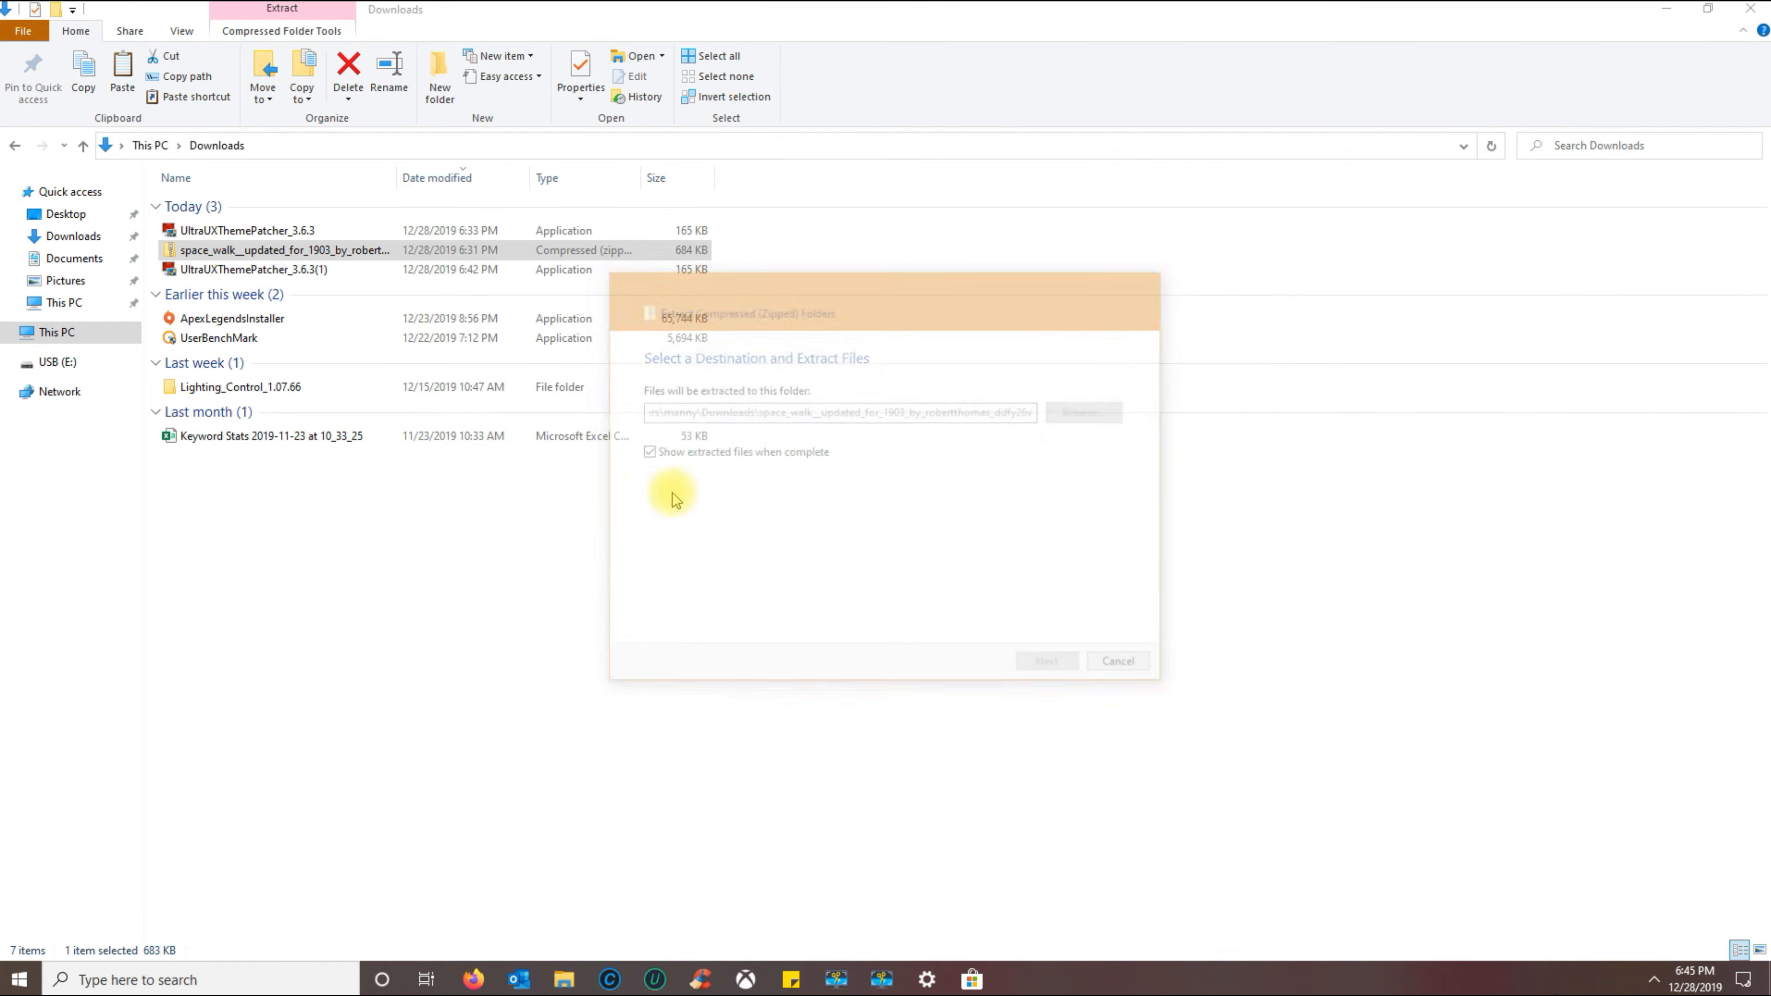
click(1386, 138)
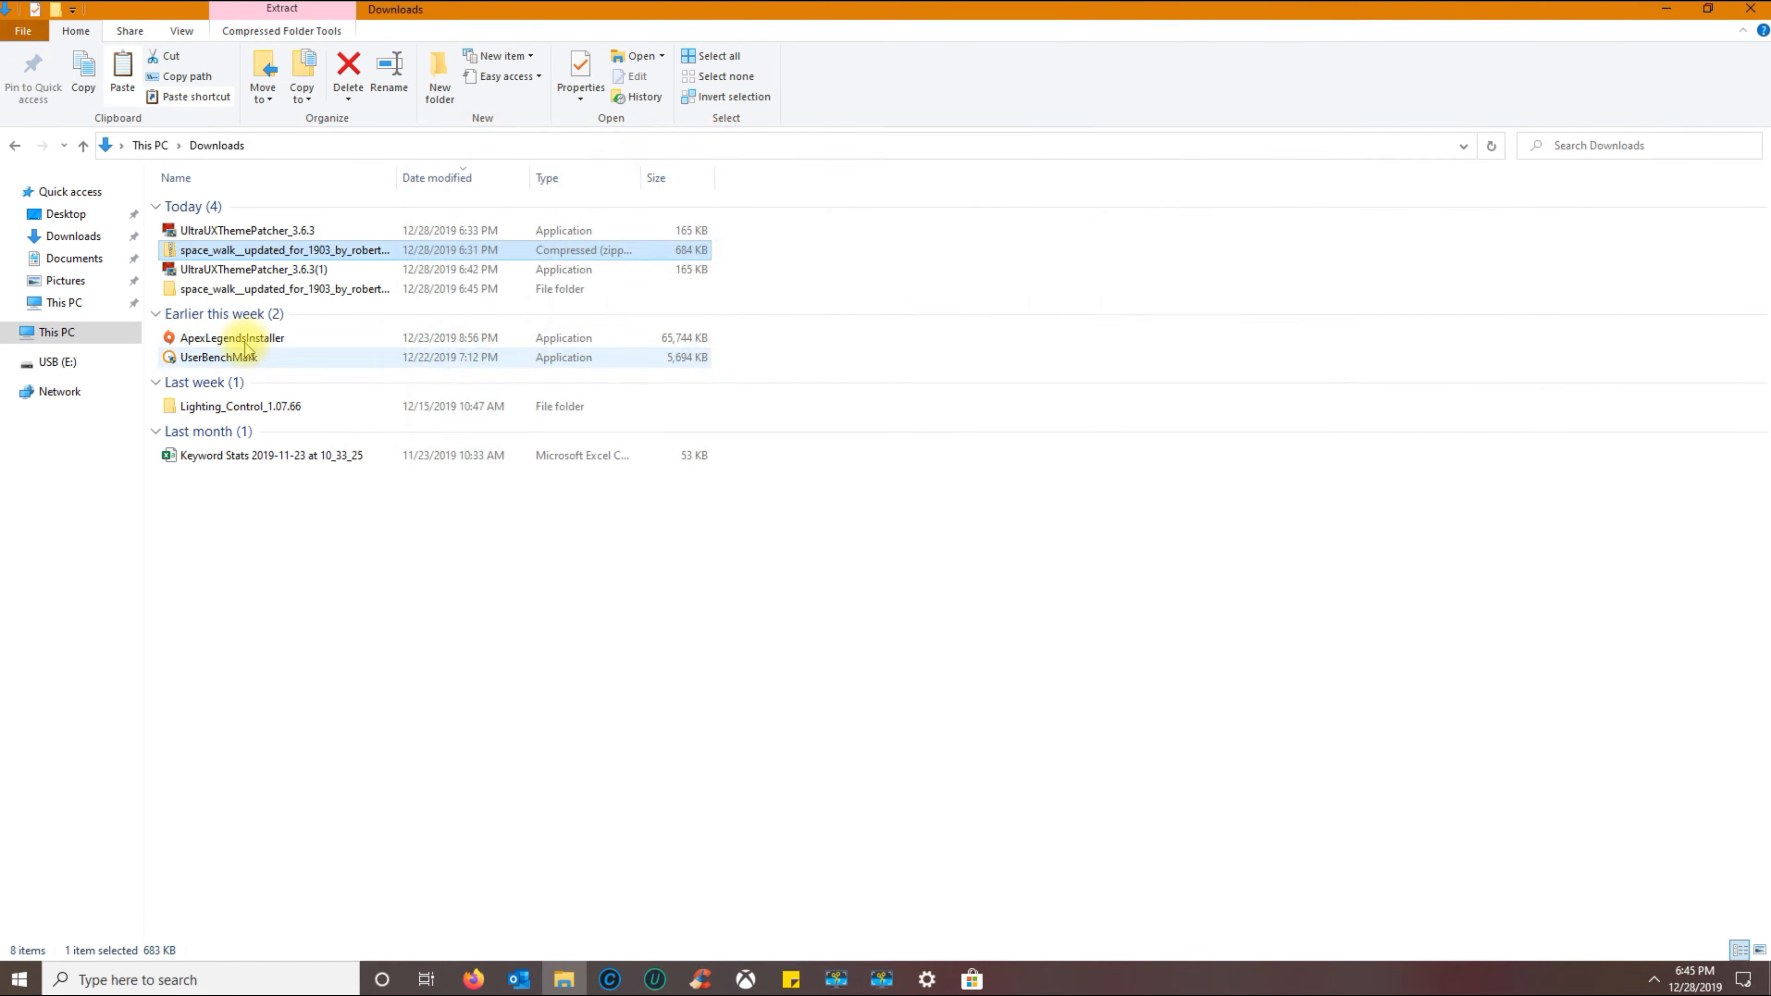
- Open the Space Walk Update 1903 folder inside the extracted space_walk__updated_for_1903 folder
click(278, 292)
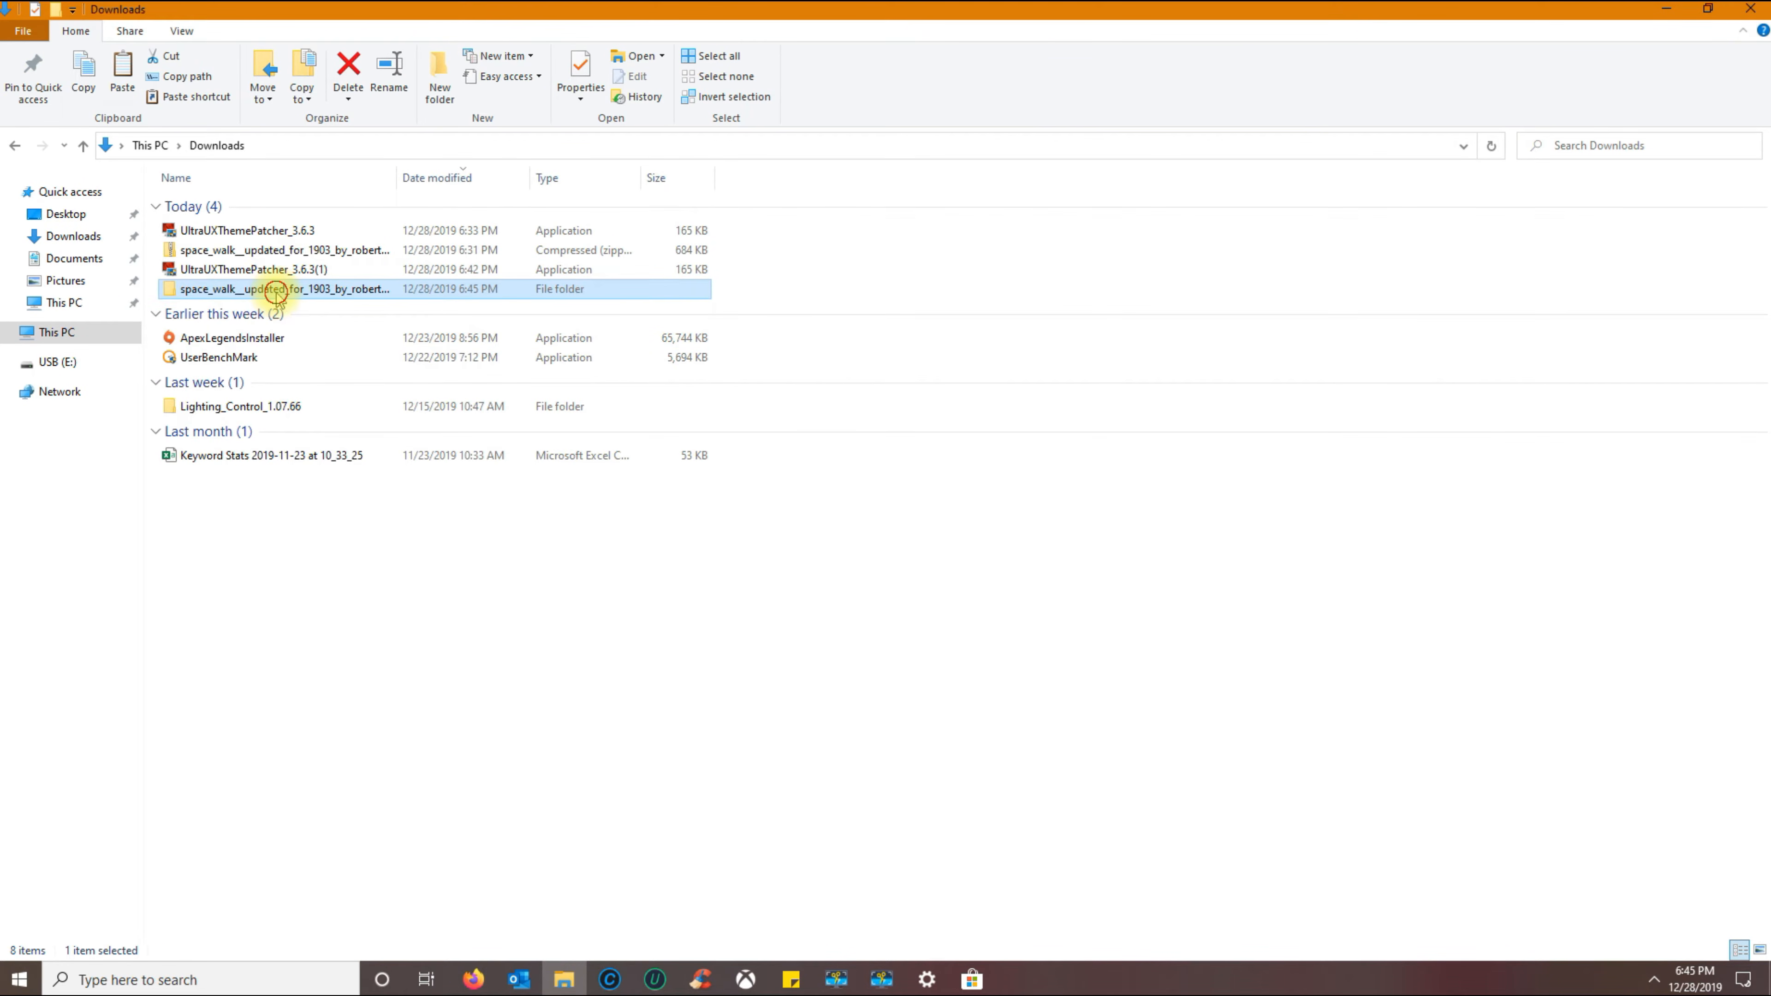
double_click(278, 291)
double_click(266, 206)
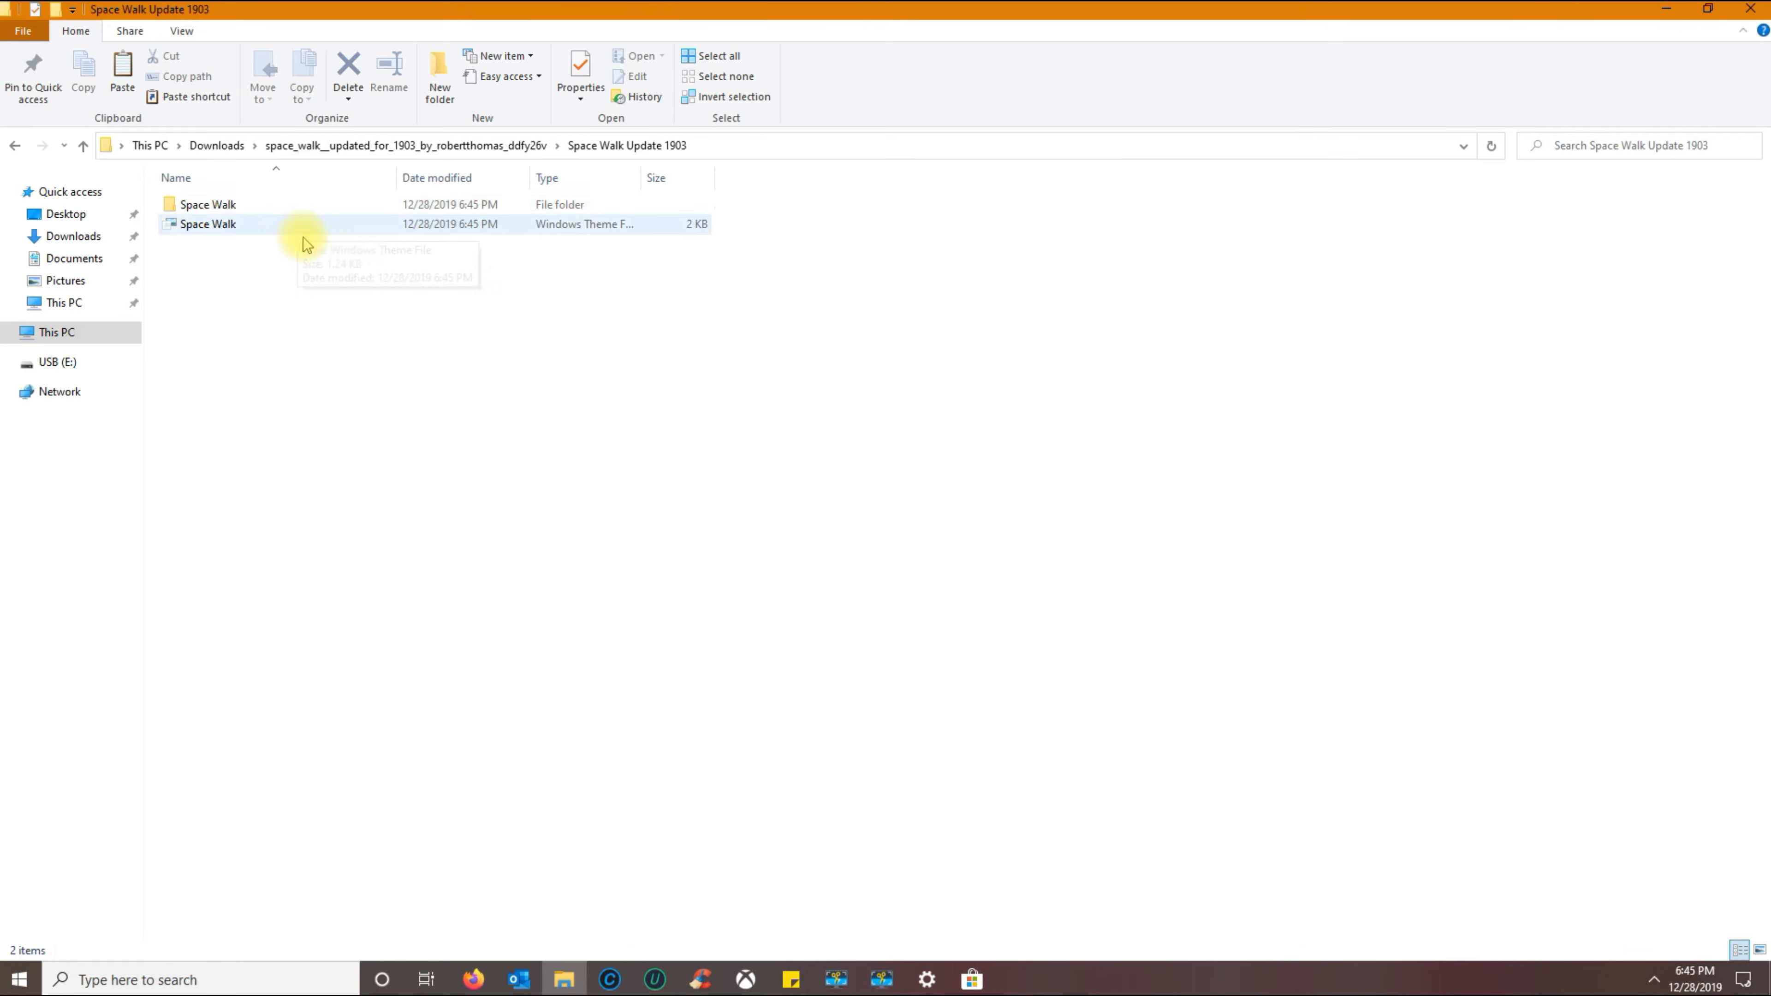
- Copy both the Space Walk folder and the Space Walk theme file
click(202, 204)
click(213, 224)
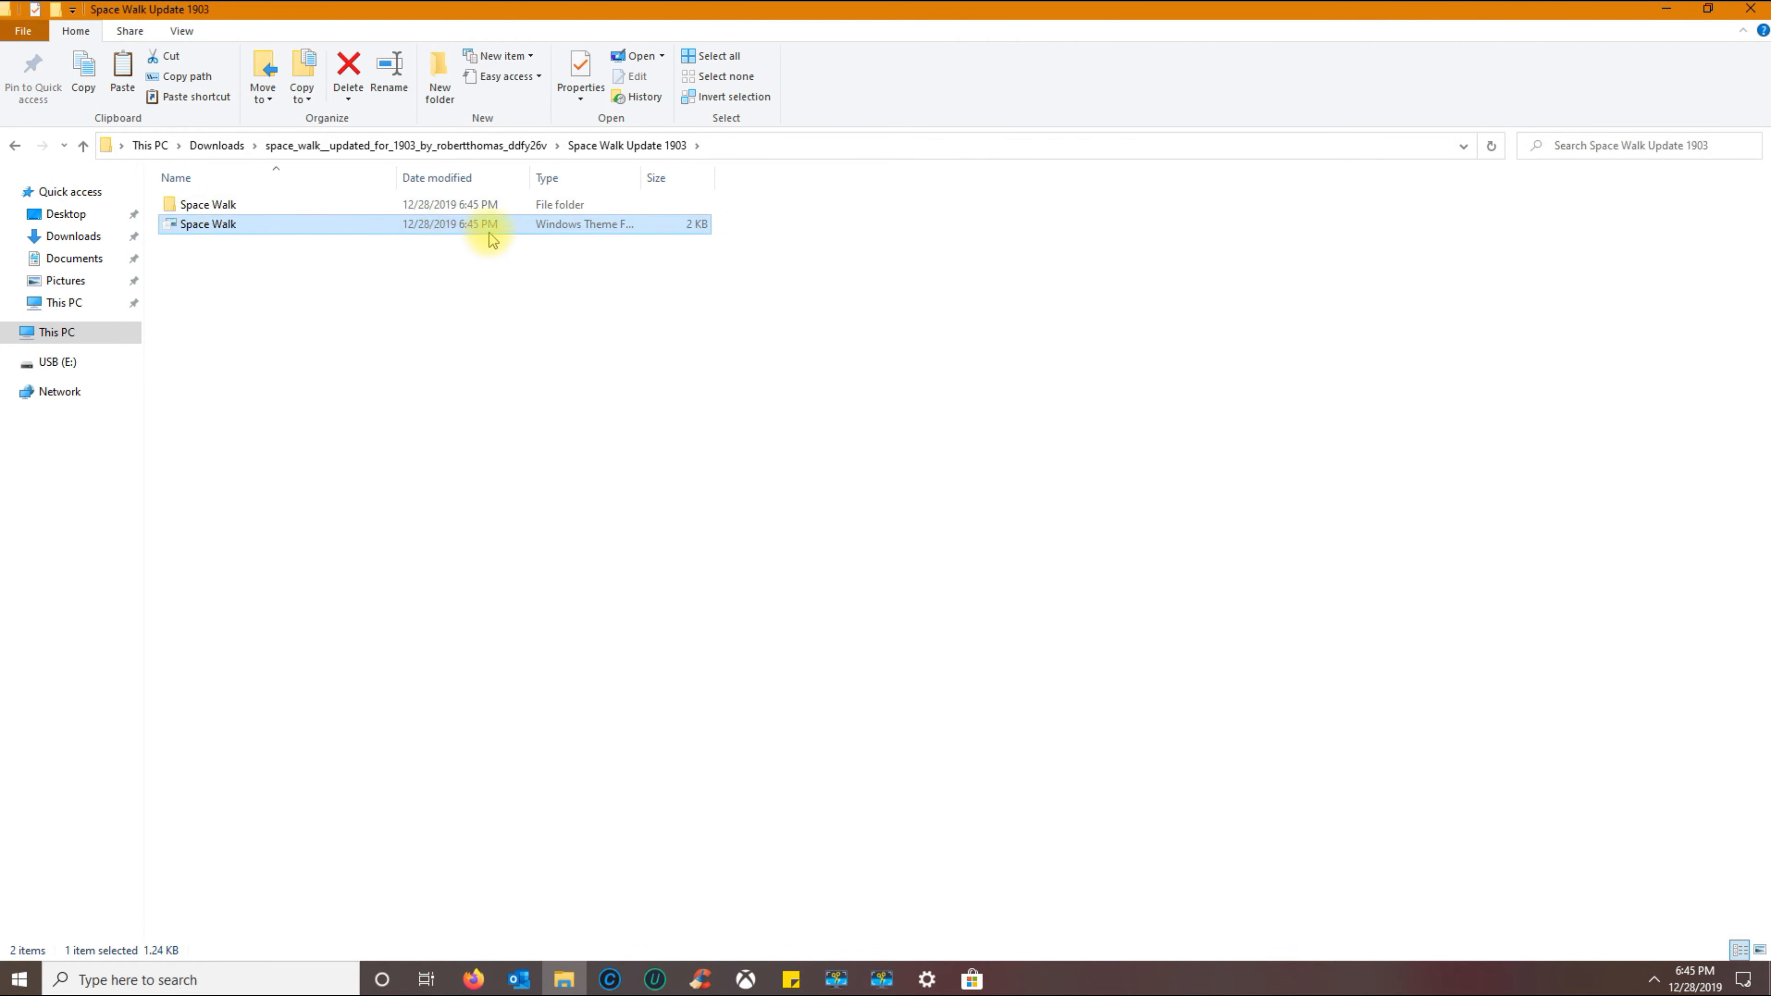
click(304, 377)
drag(304, 377, 273, 224)
right_click(274, 223)
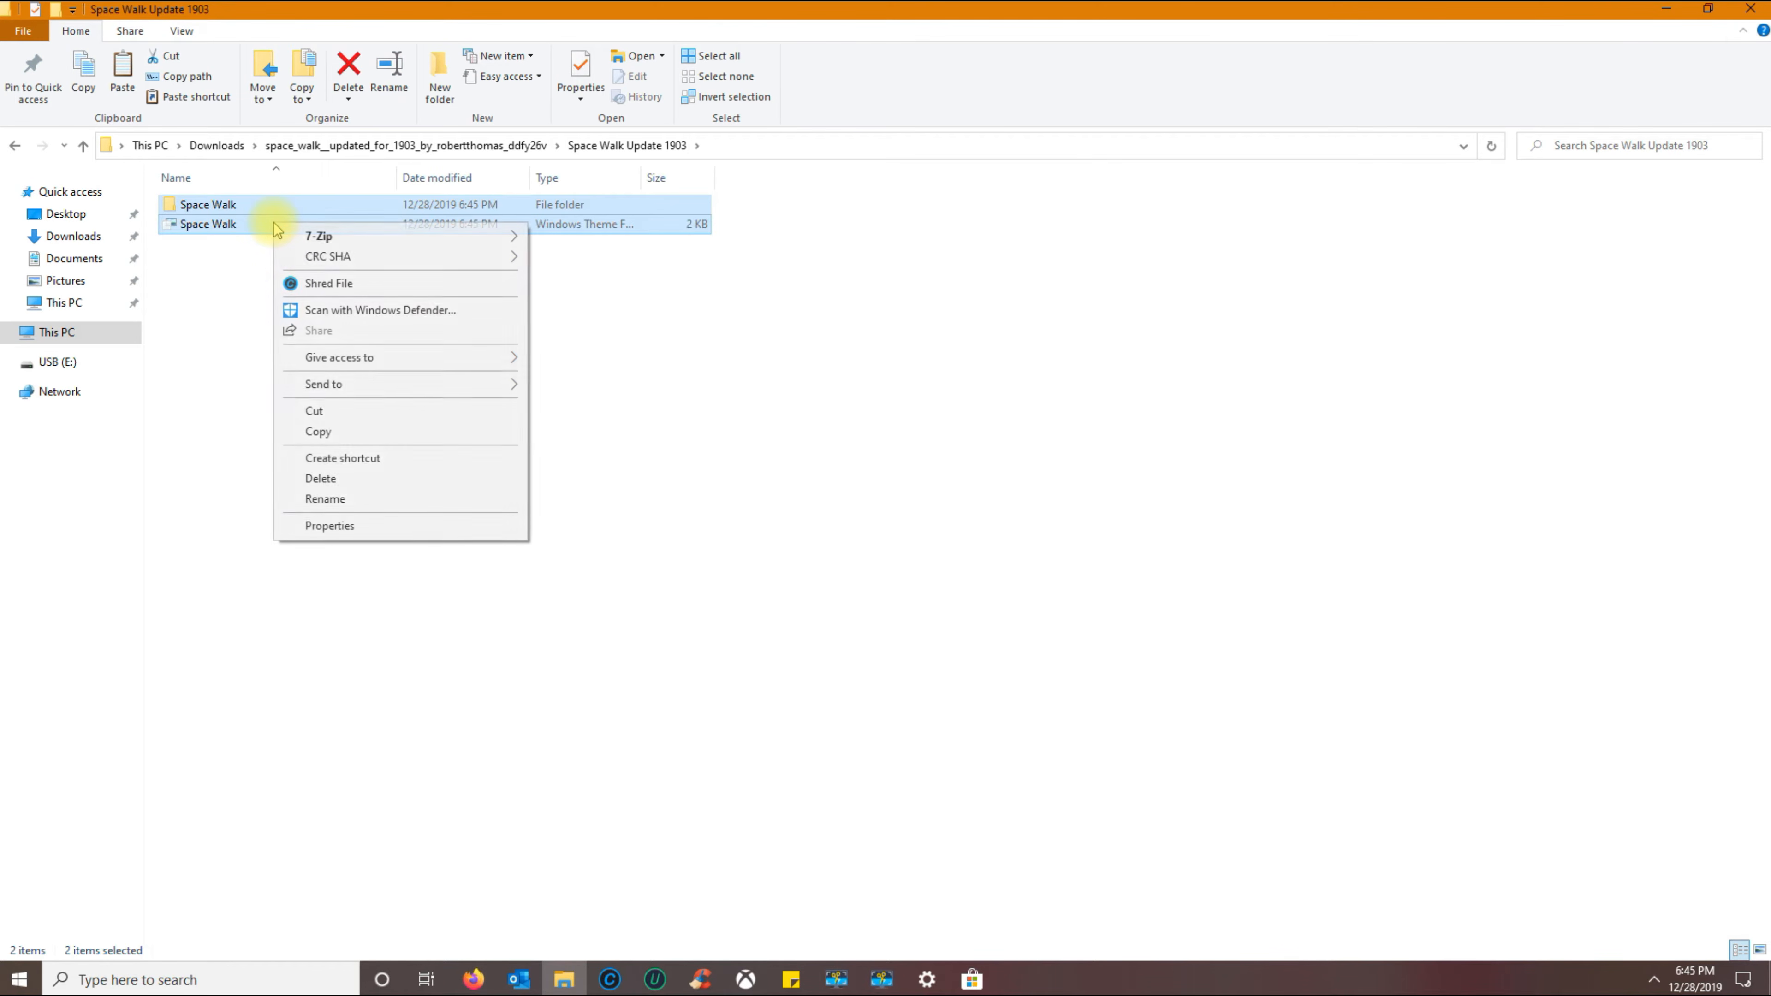
click(335, 433)
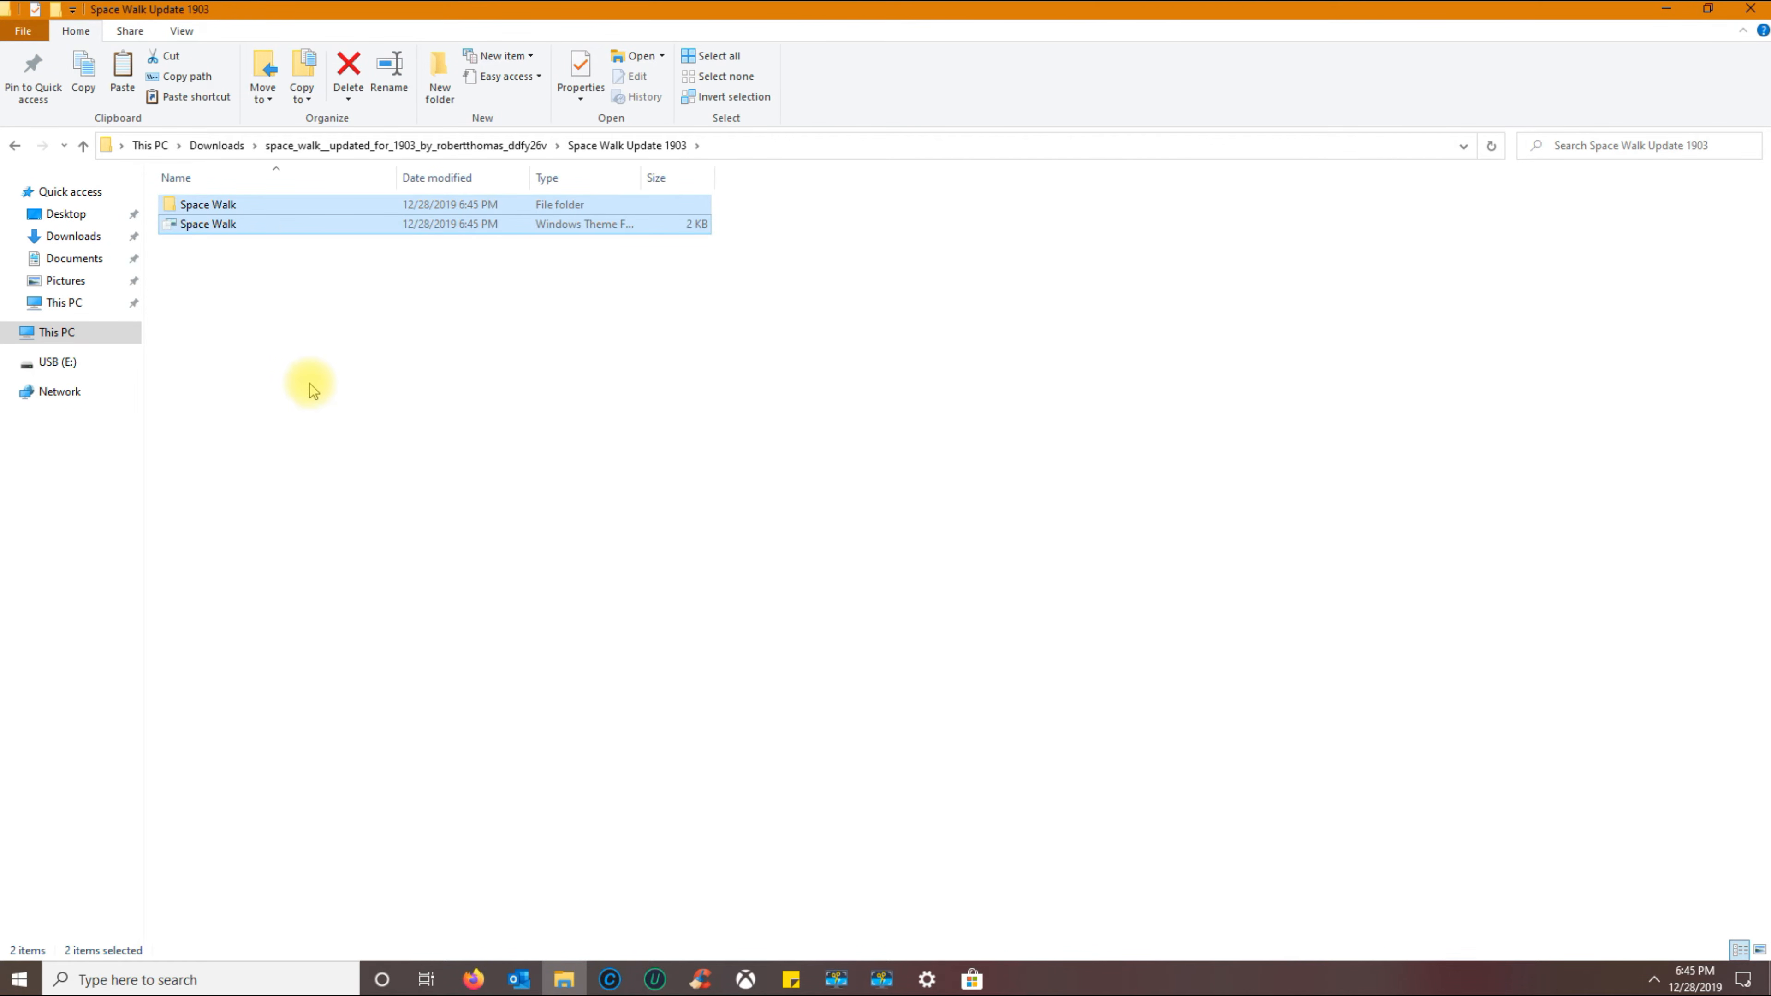
- Open the Themes folder inside Windows\Resources on the C: drive
click(60, 333)
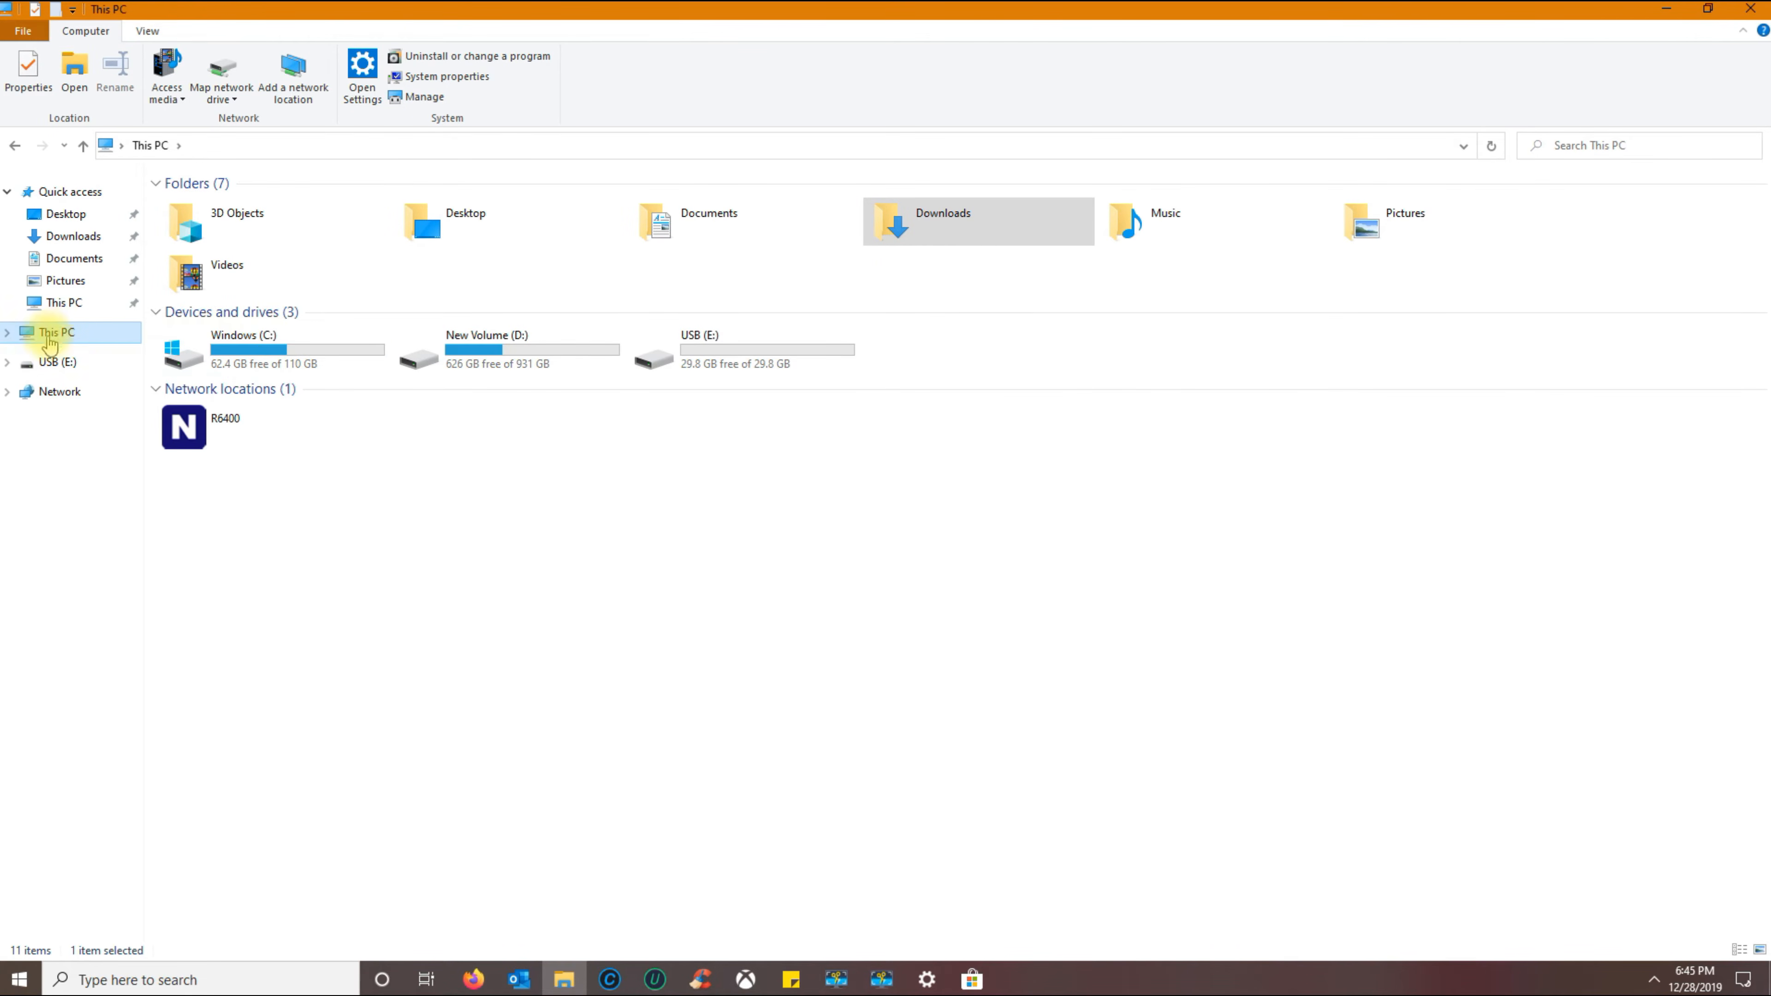
double_click(271, 357)
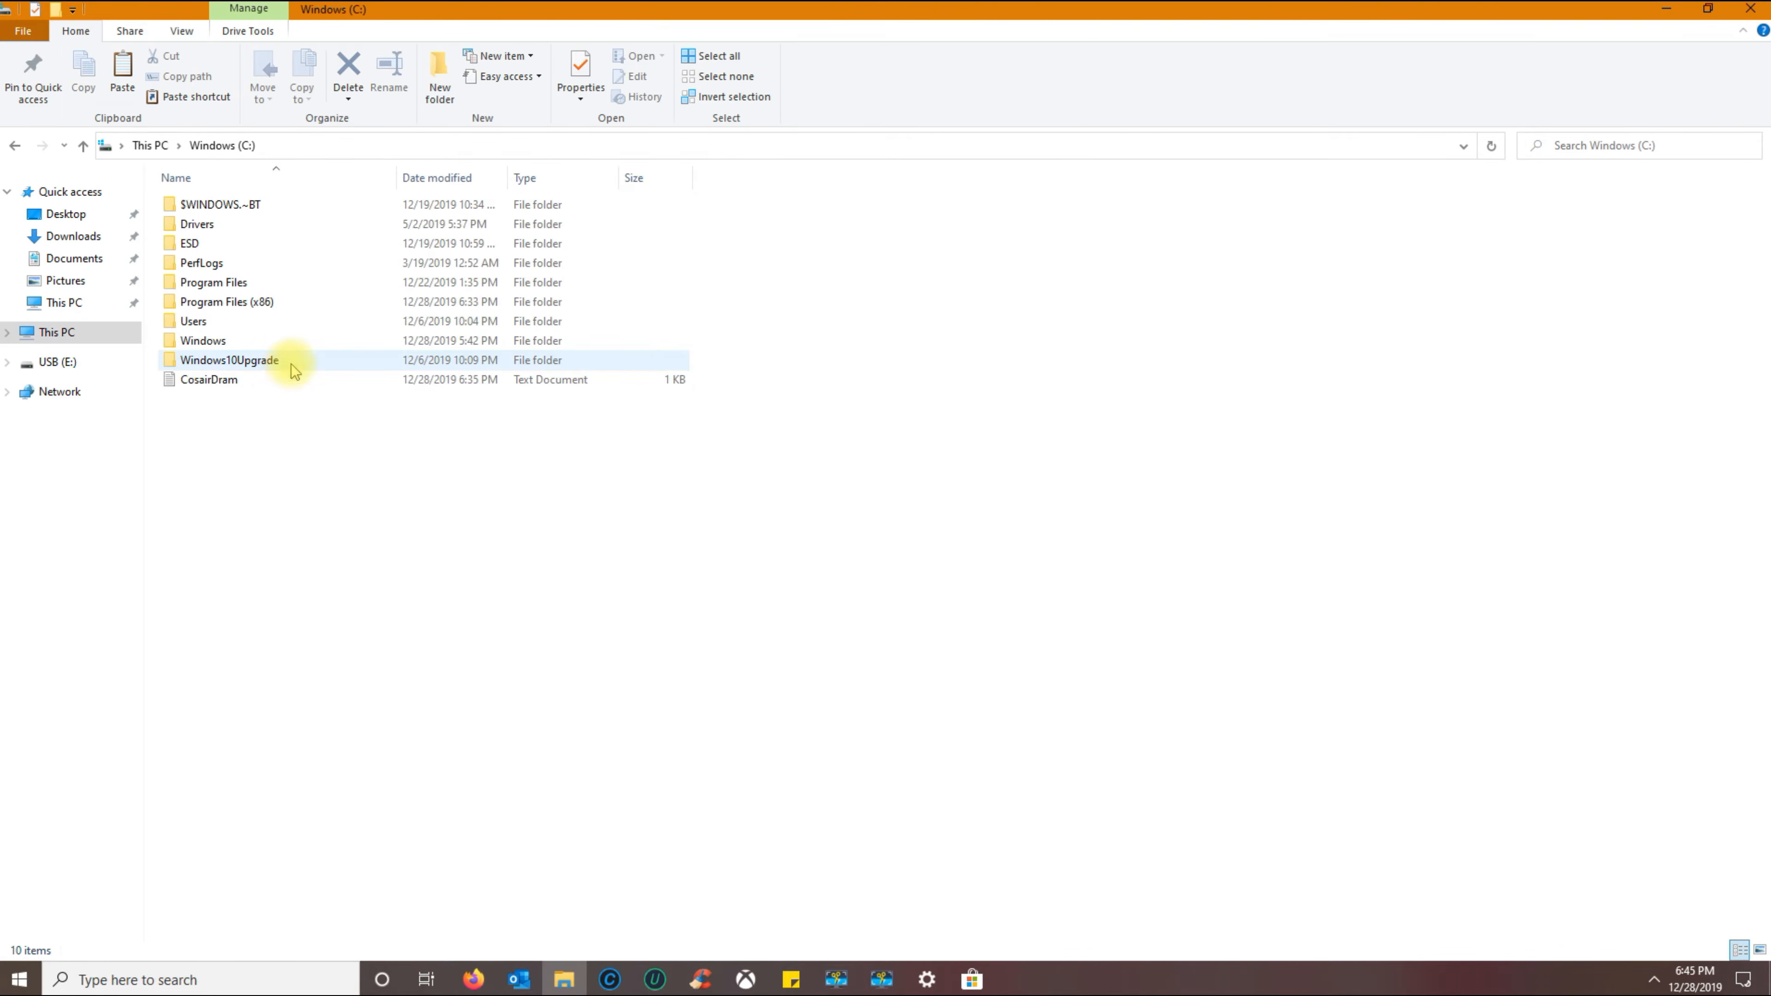
double_click(236, 342)
text(res)
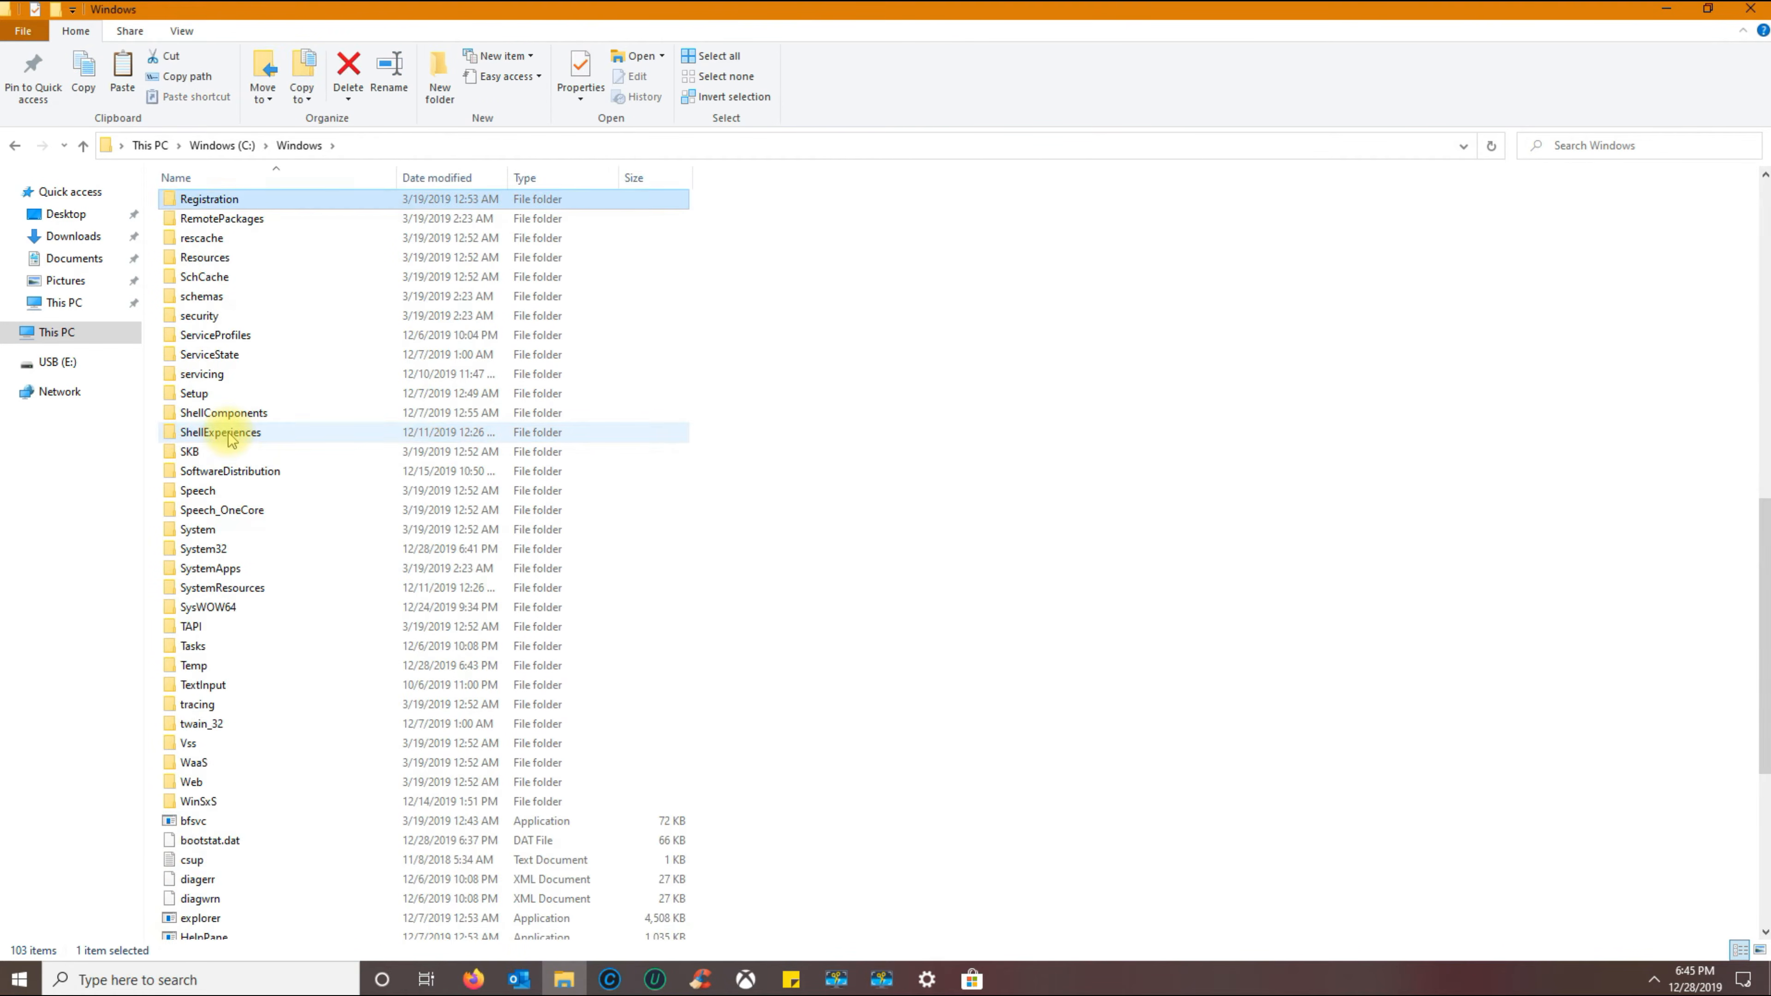
click(209, 254)
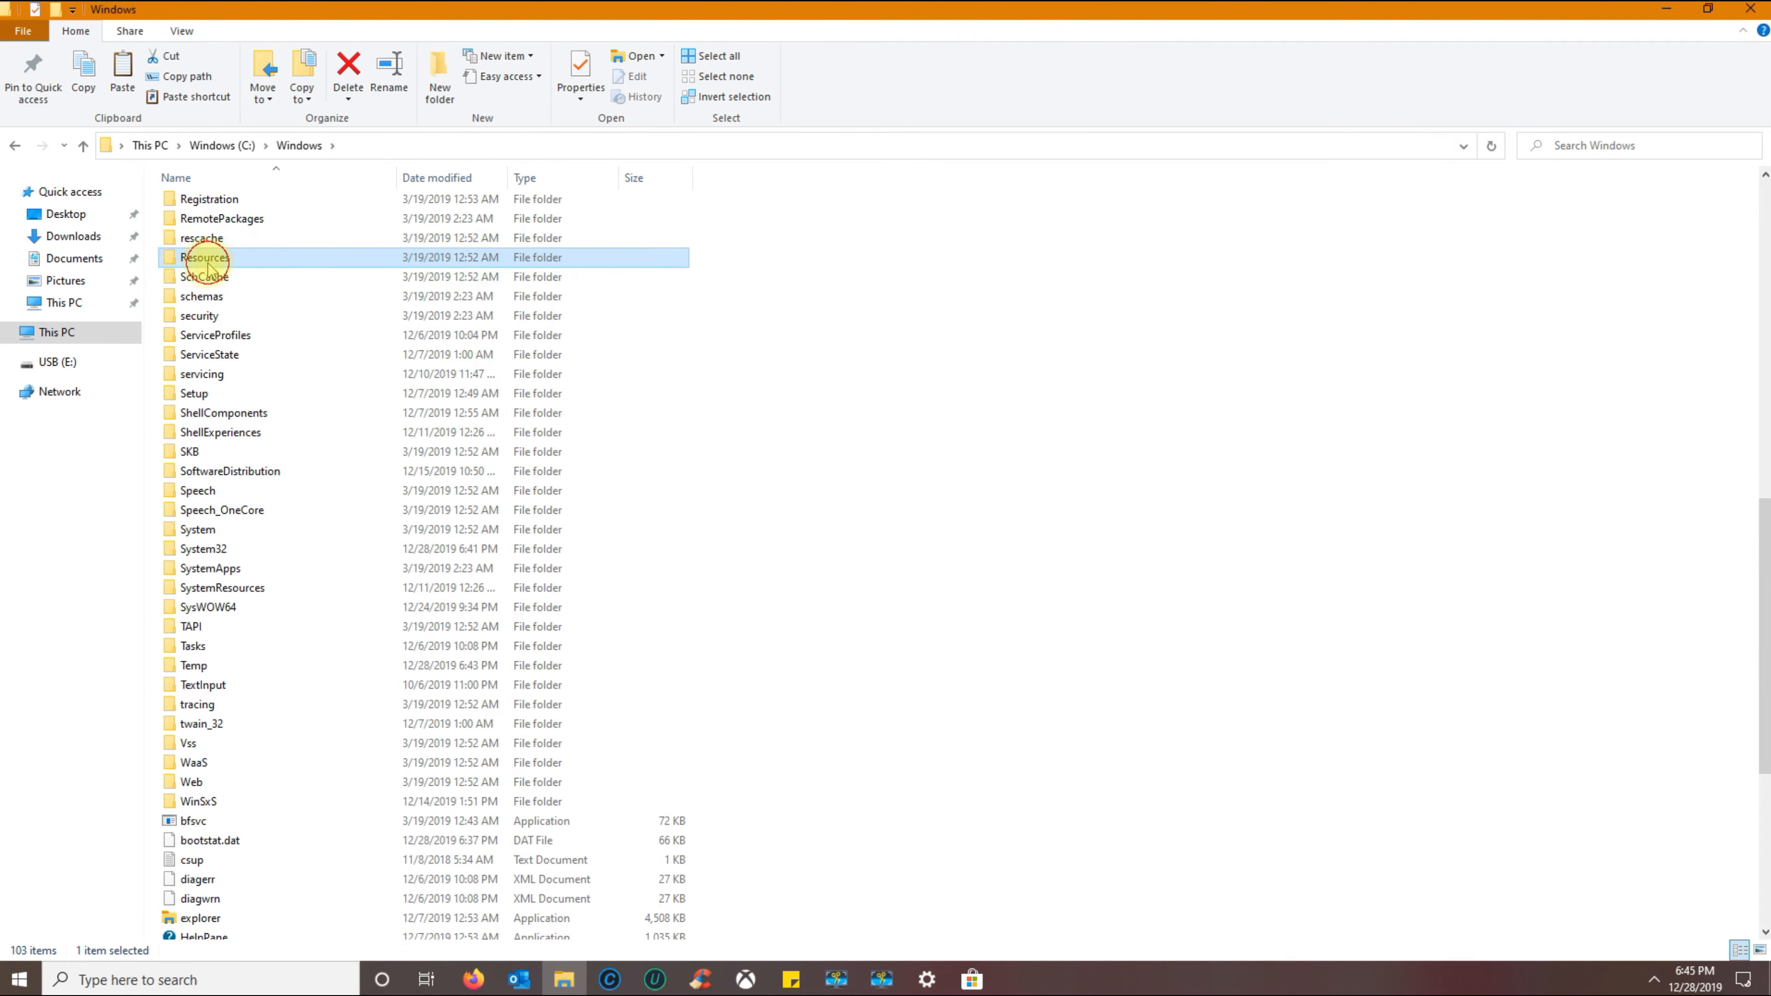
double_click(235, 260)
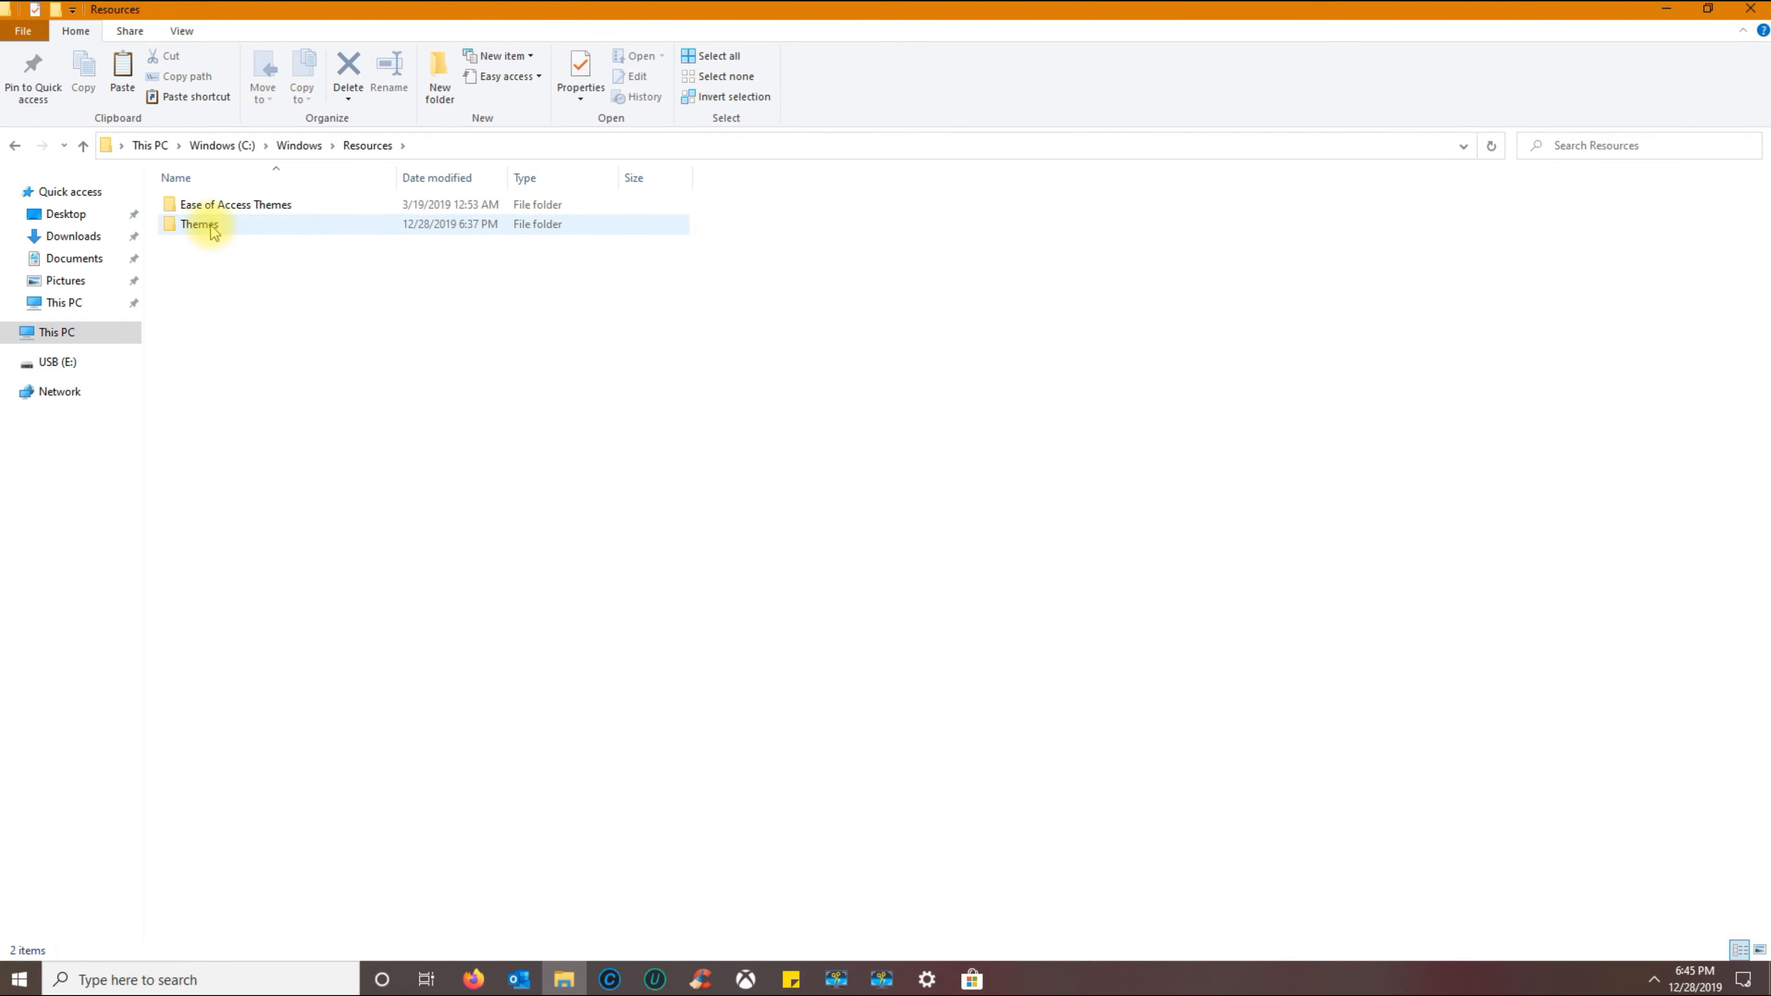
double_click(212, 230)
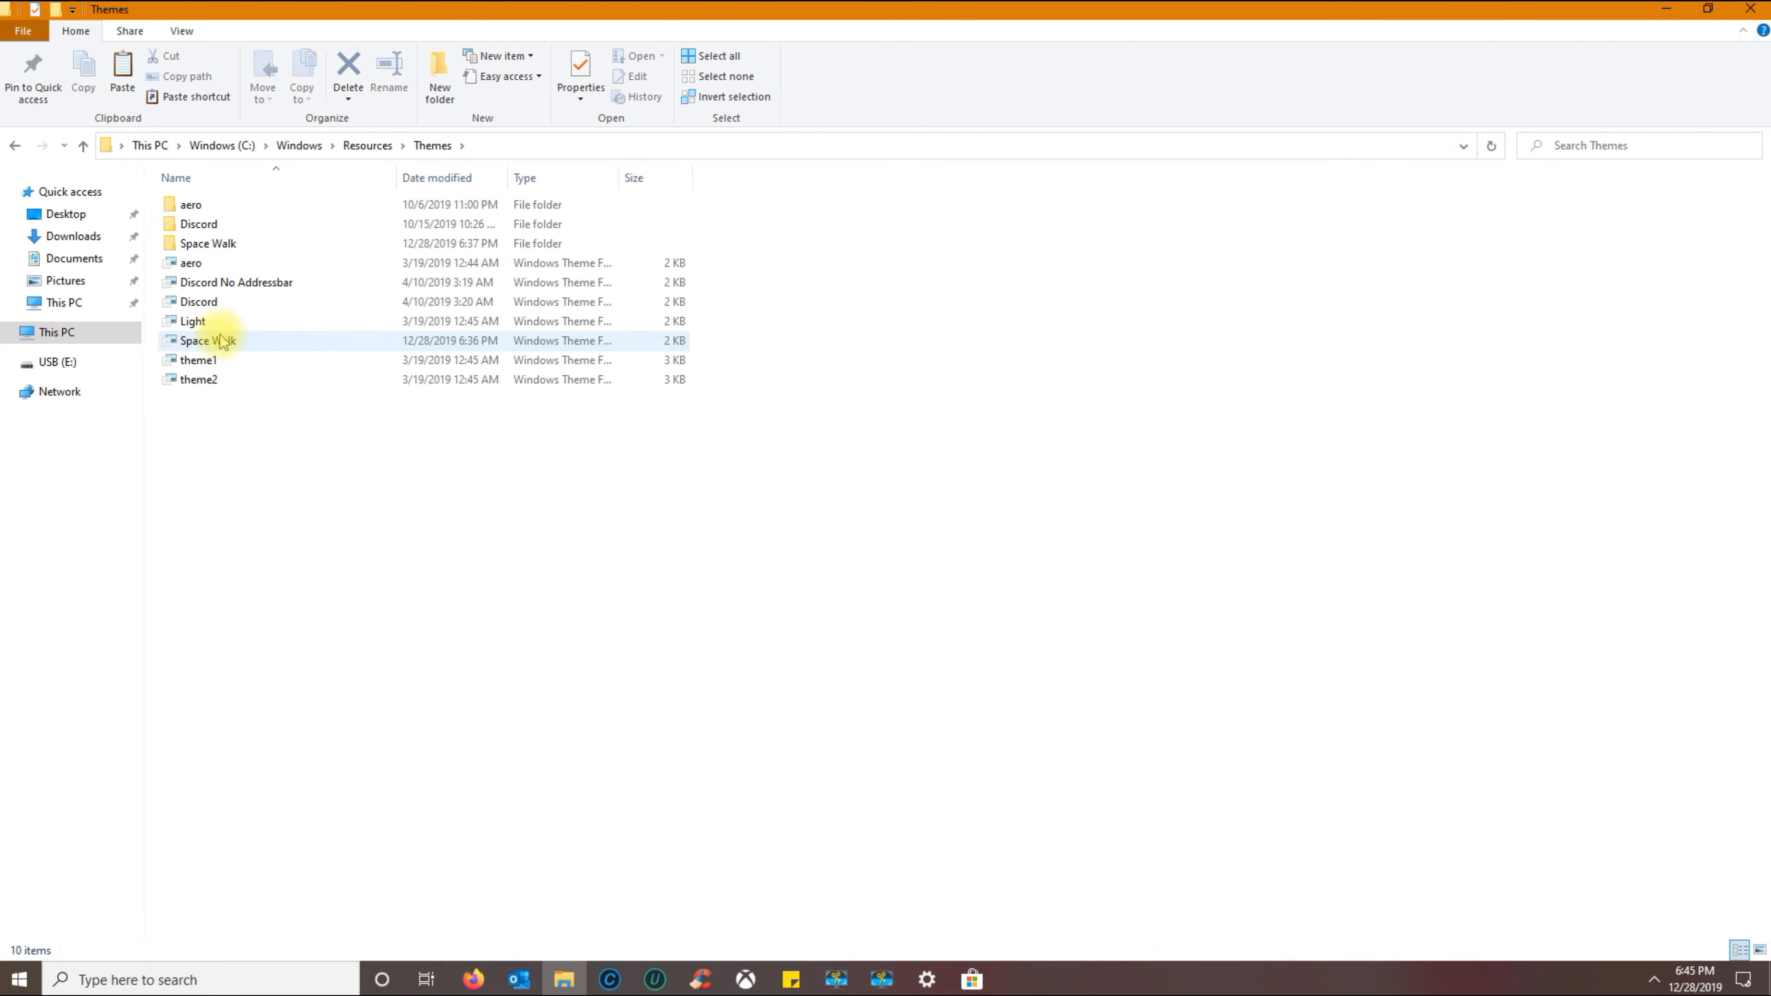
- Paste the Space Walk folder and theme file into the Themes folder, replacing the existing files and granting administrator permission for all items
click(208, 244)
right_click(251, 492)
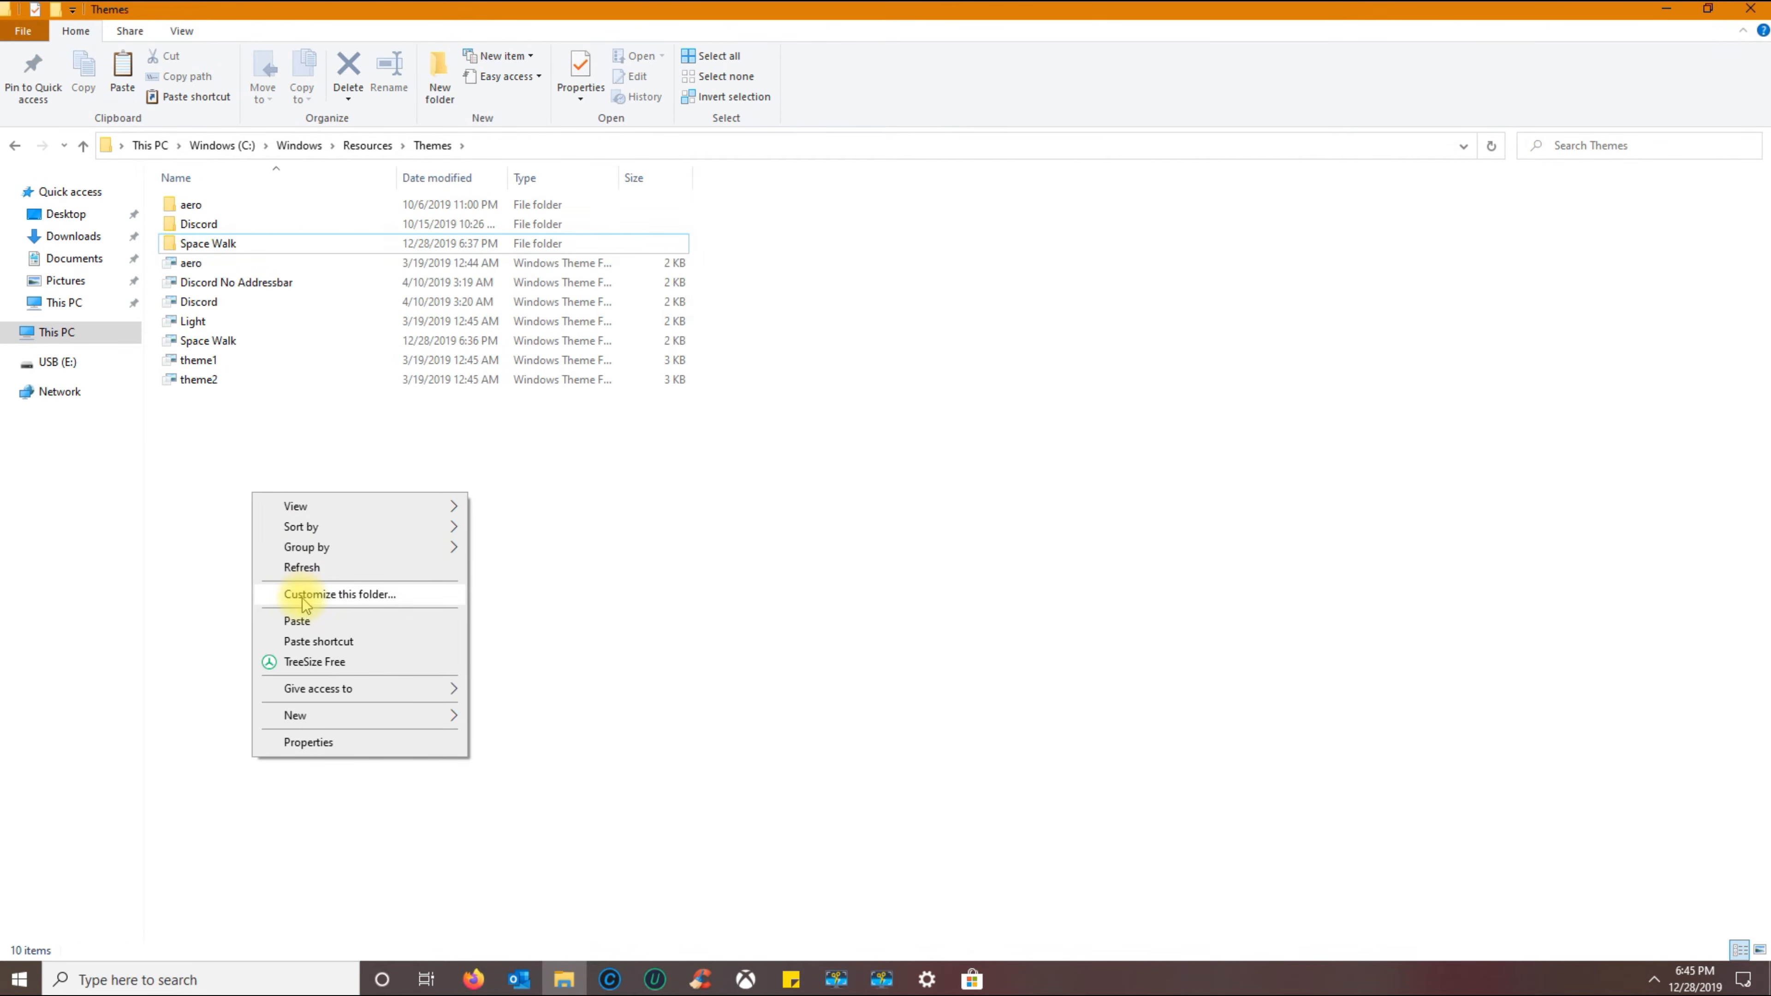
click(343, 621)
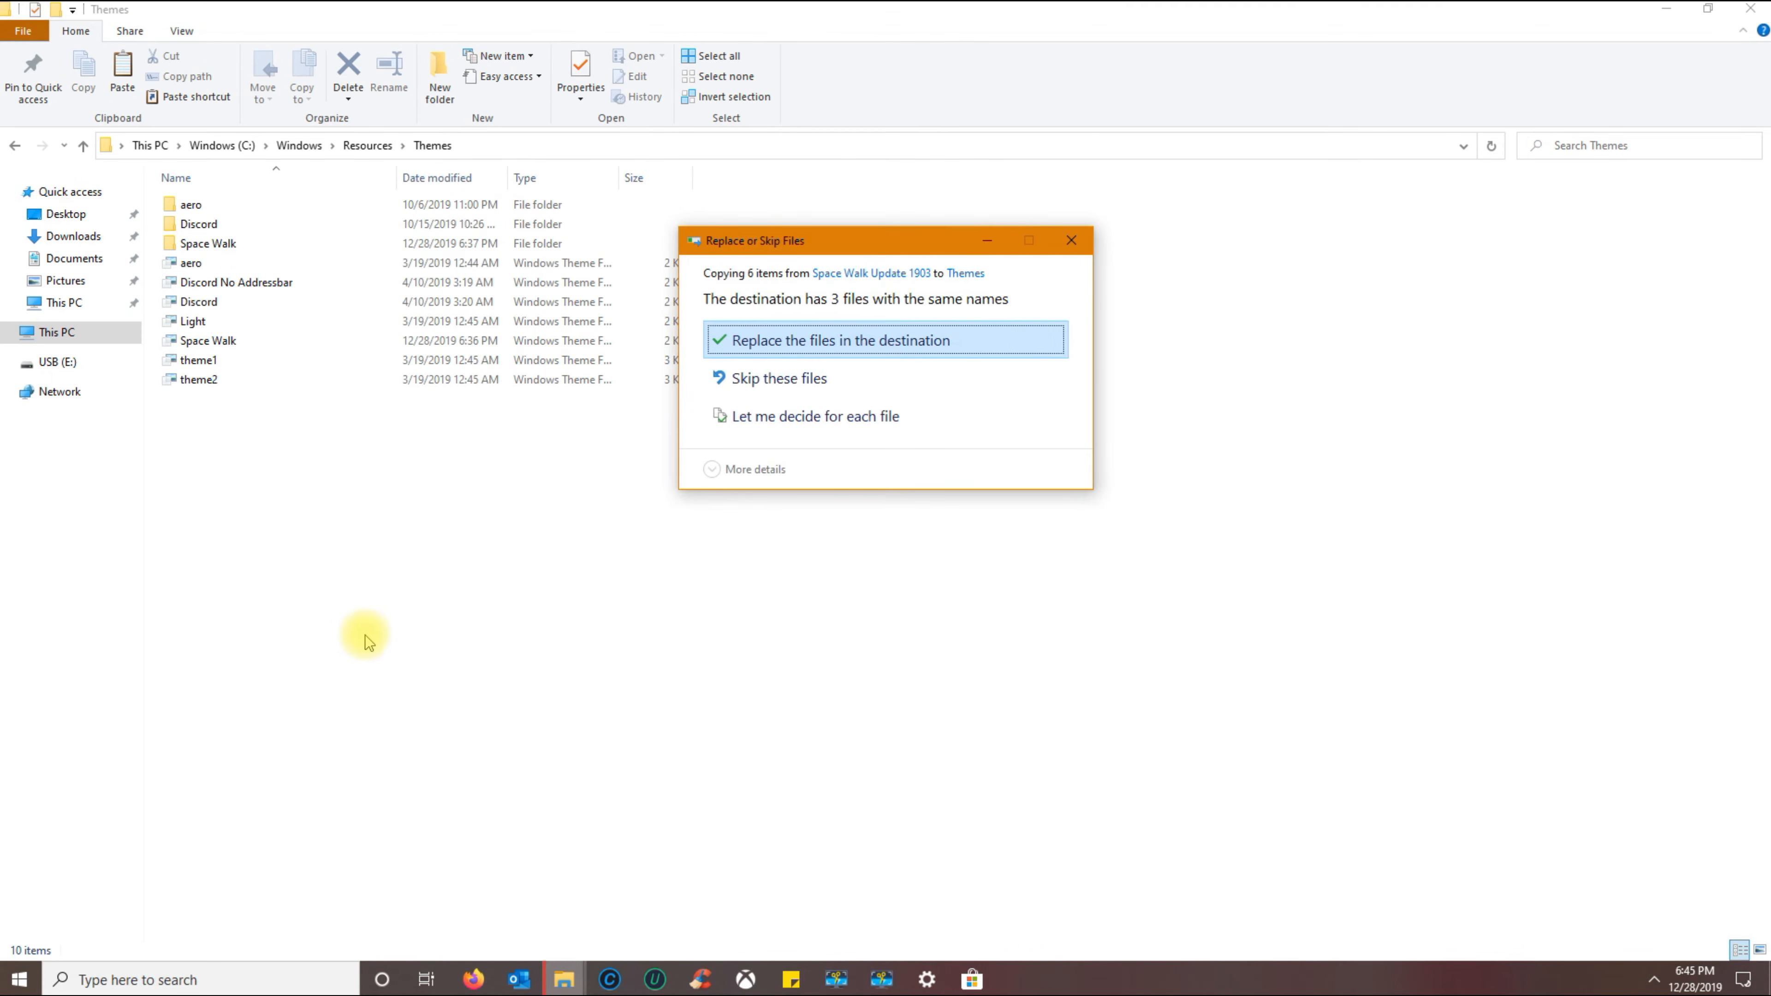
click(763, 343)
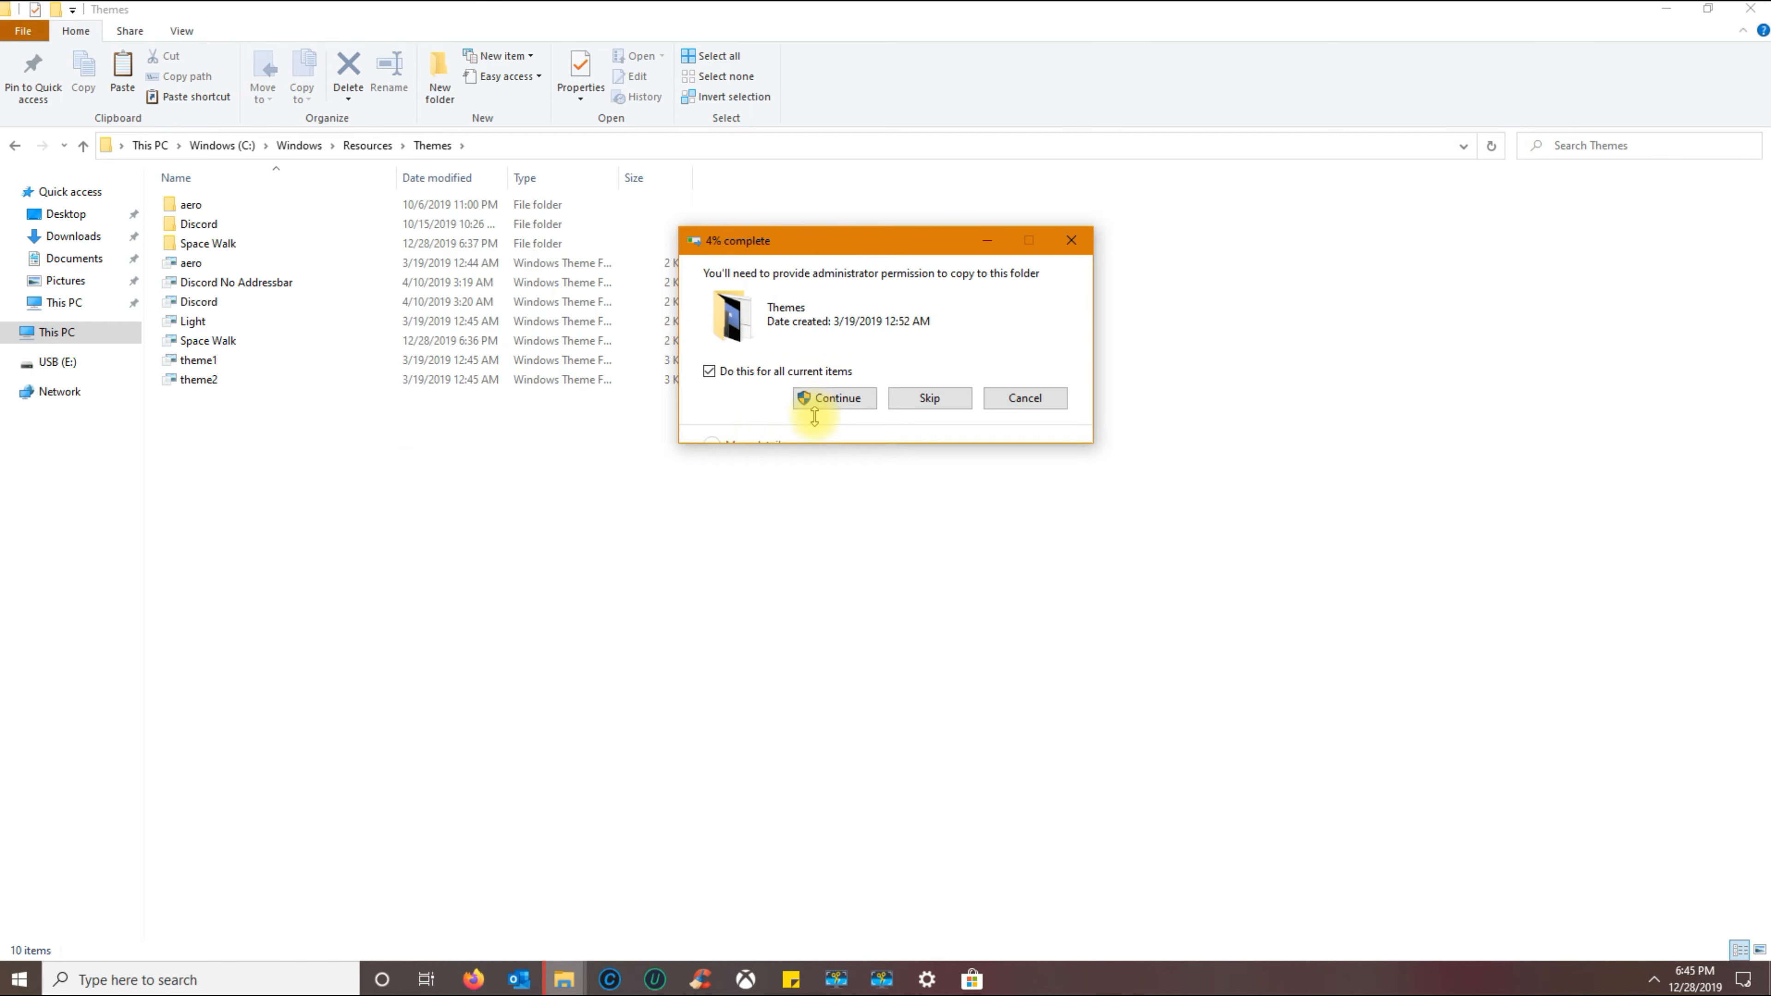
click(816, 401)
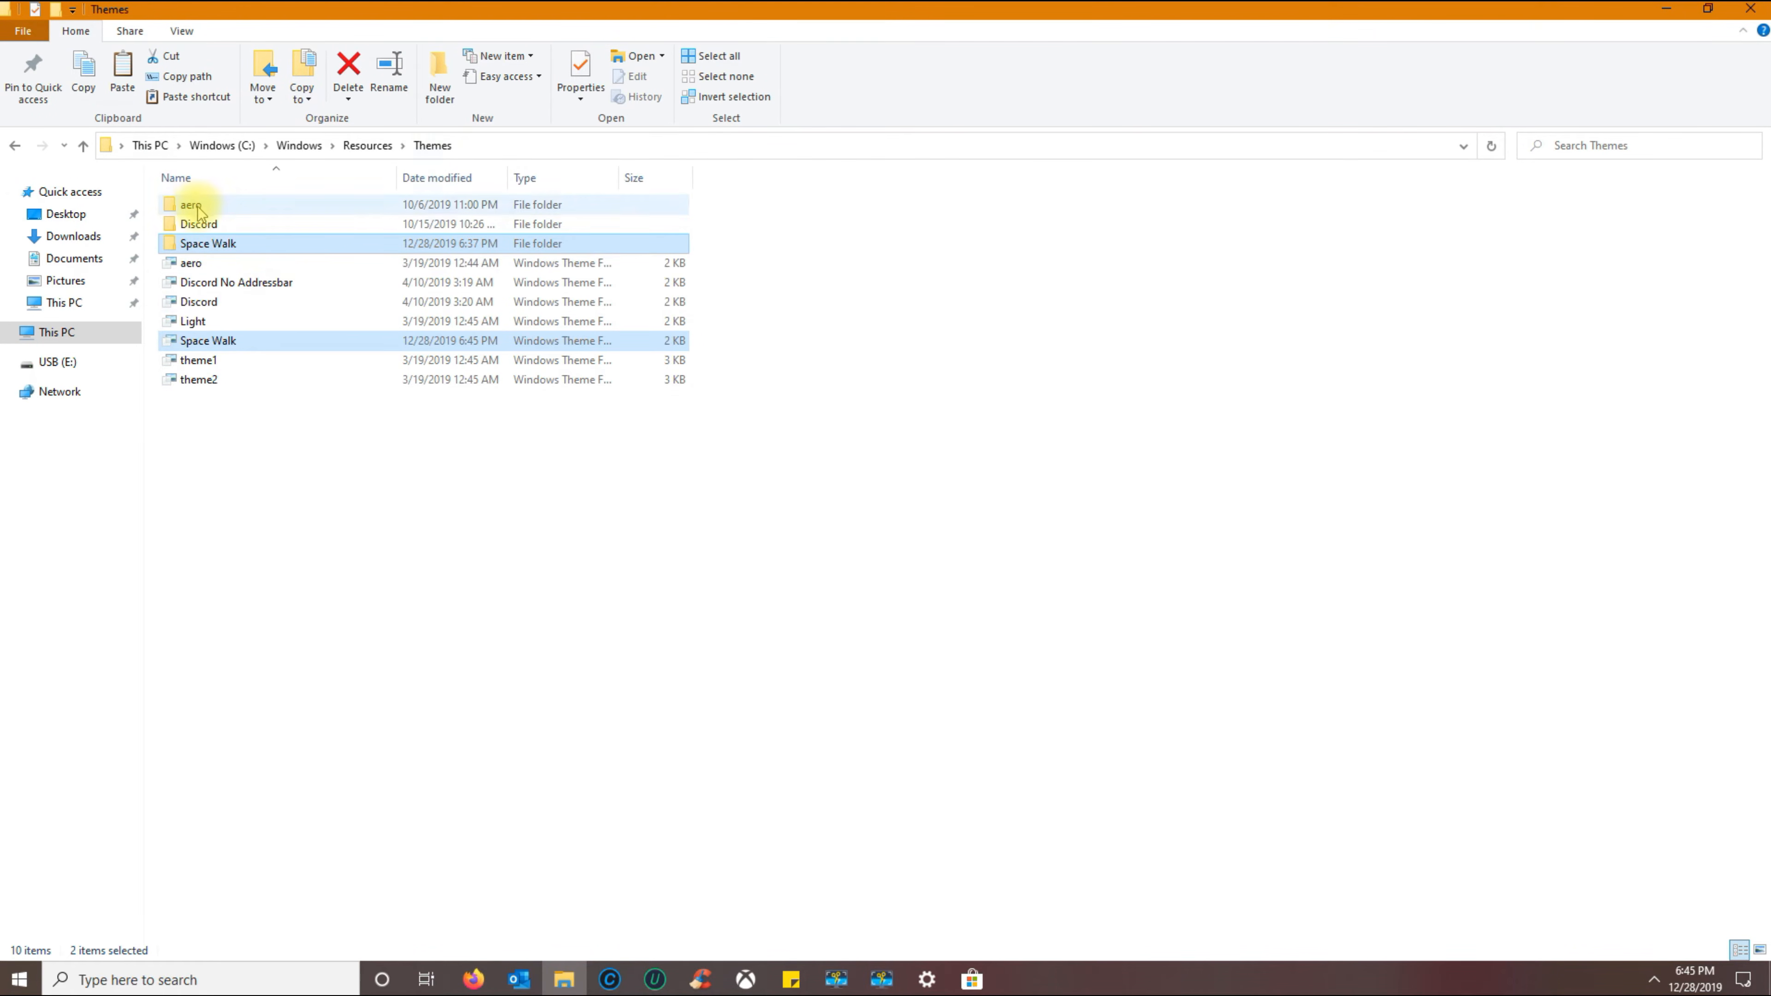
click(218, 252)
click(225, 340)
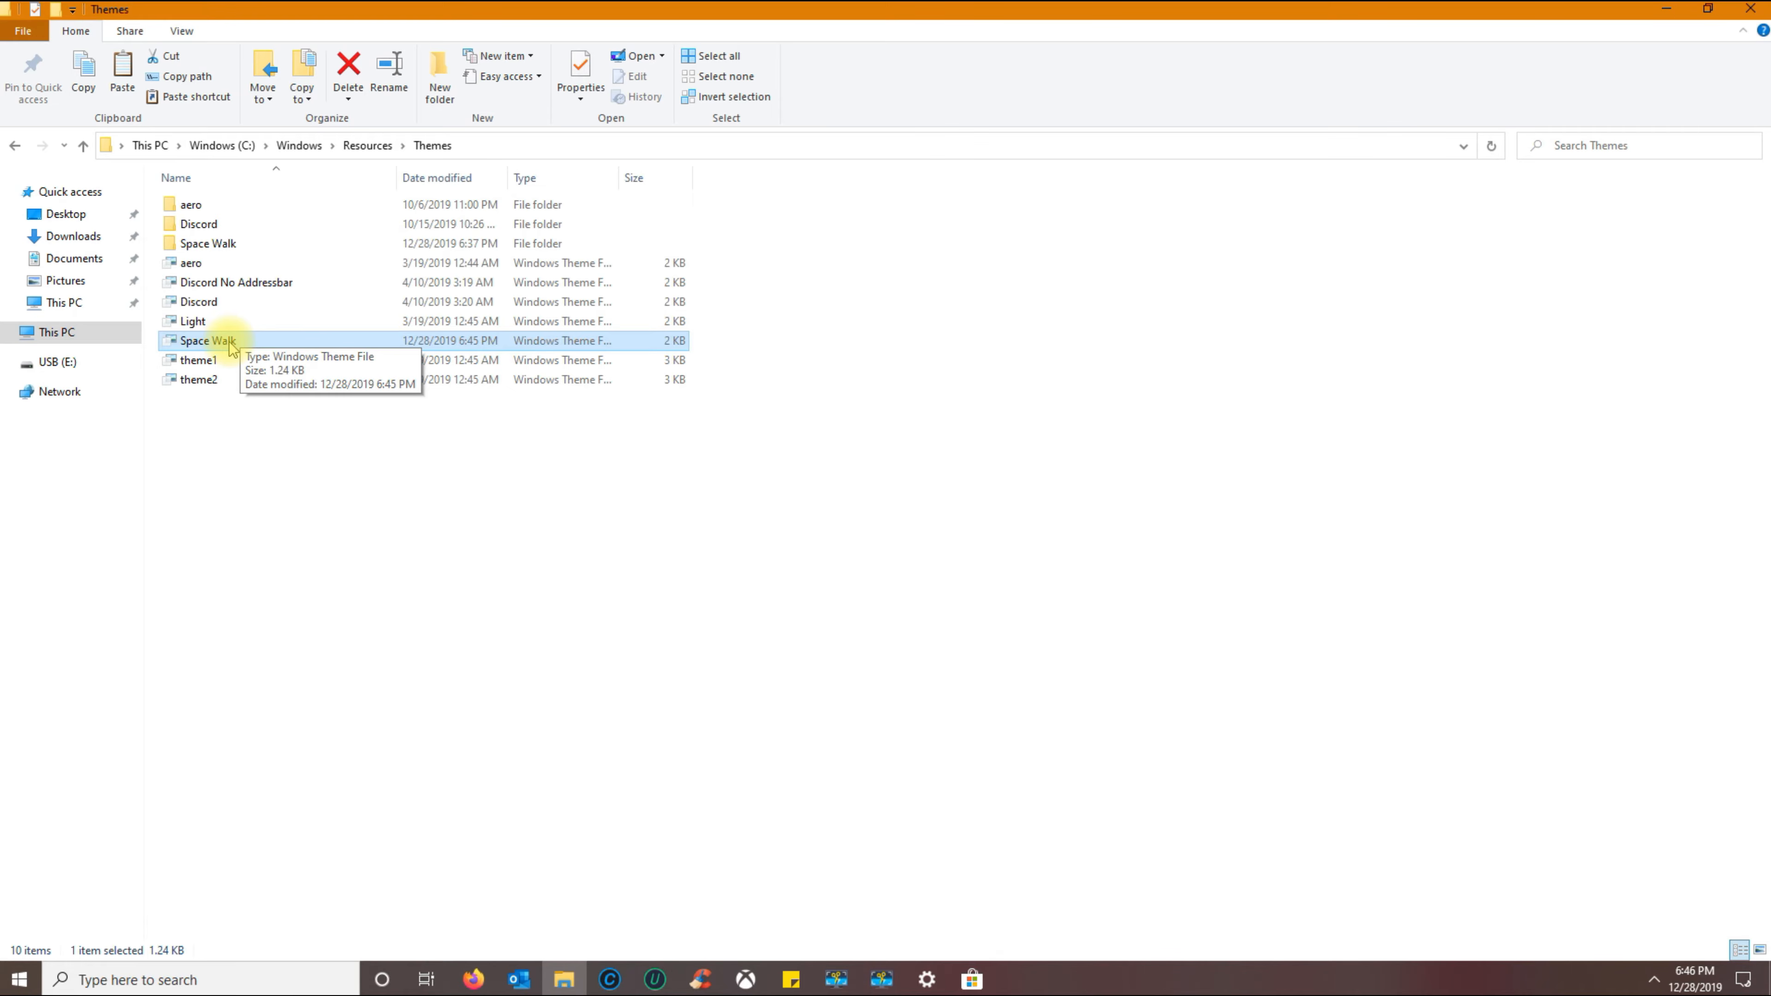
- Review the Space Walk folder and theme file in the extracted Space Walk Update 1903 folder in Downloads, and close the Explorer and Settings windows
click(564, 979)
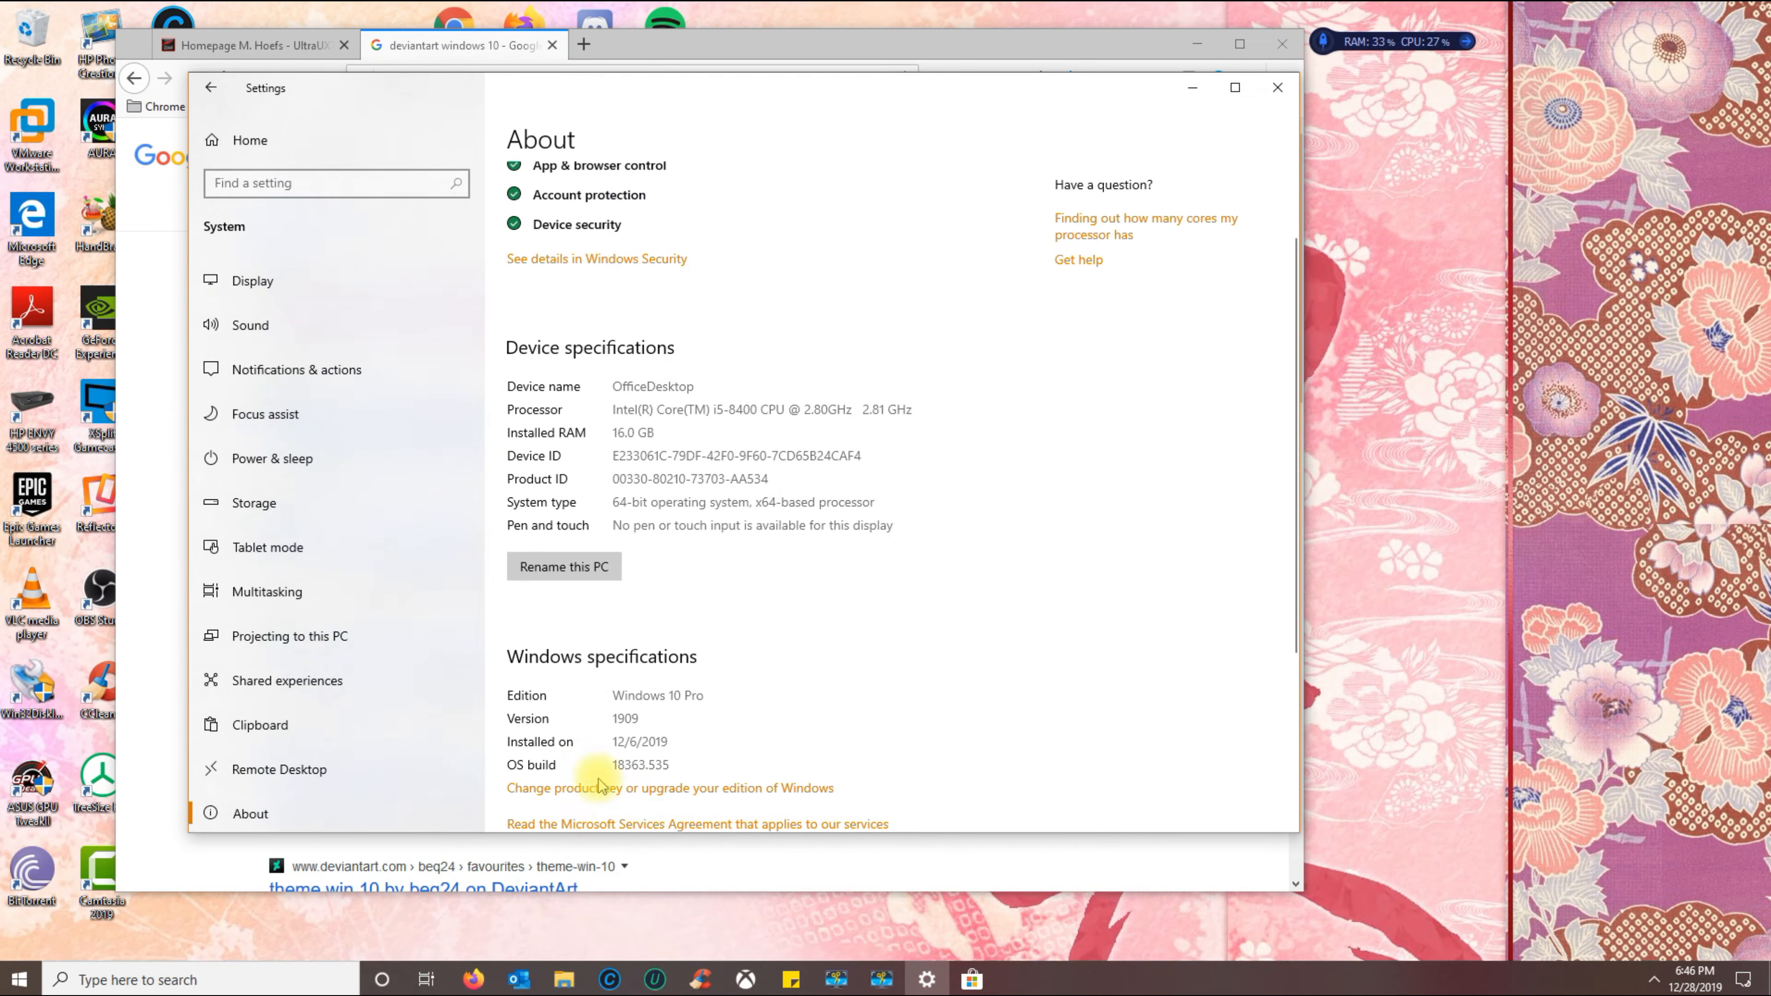
click(564, 979)
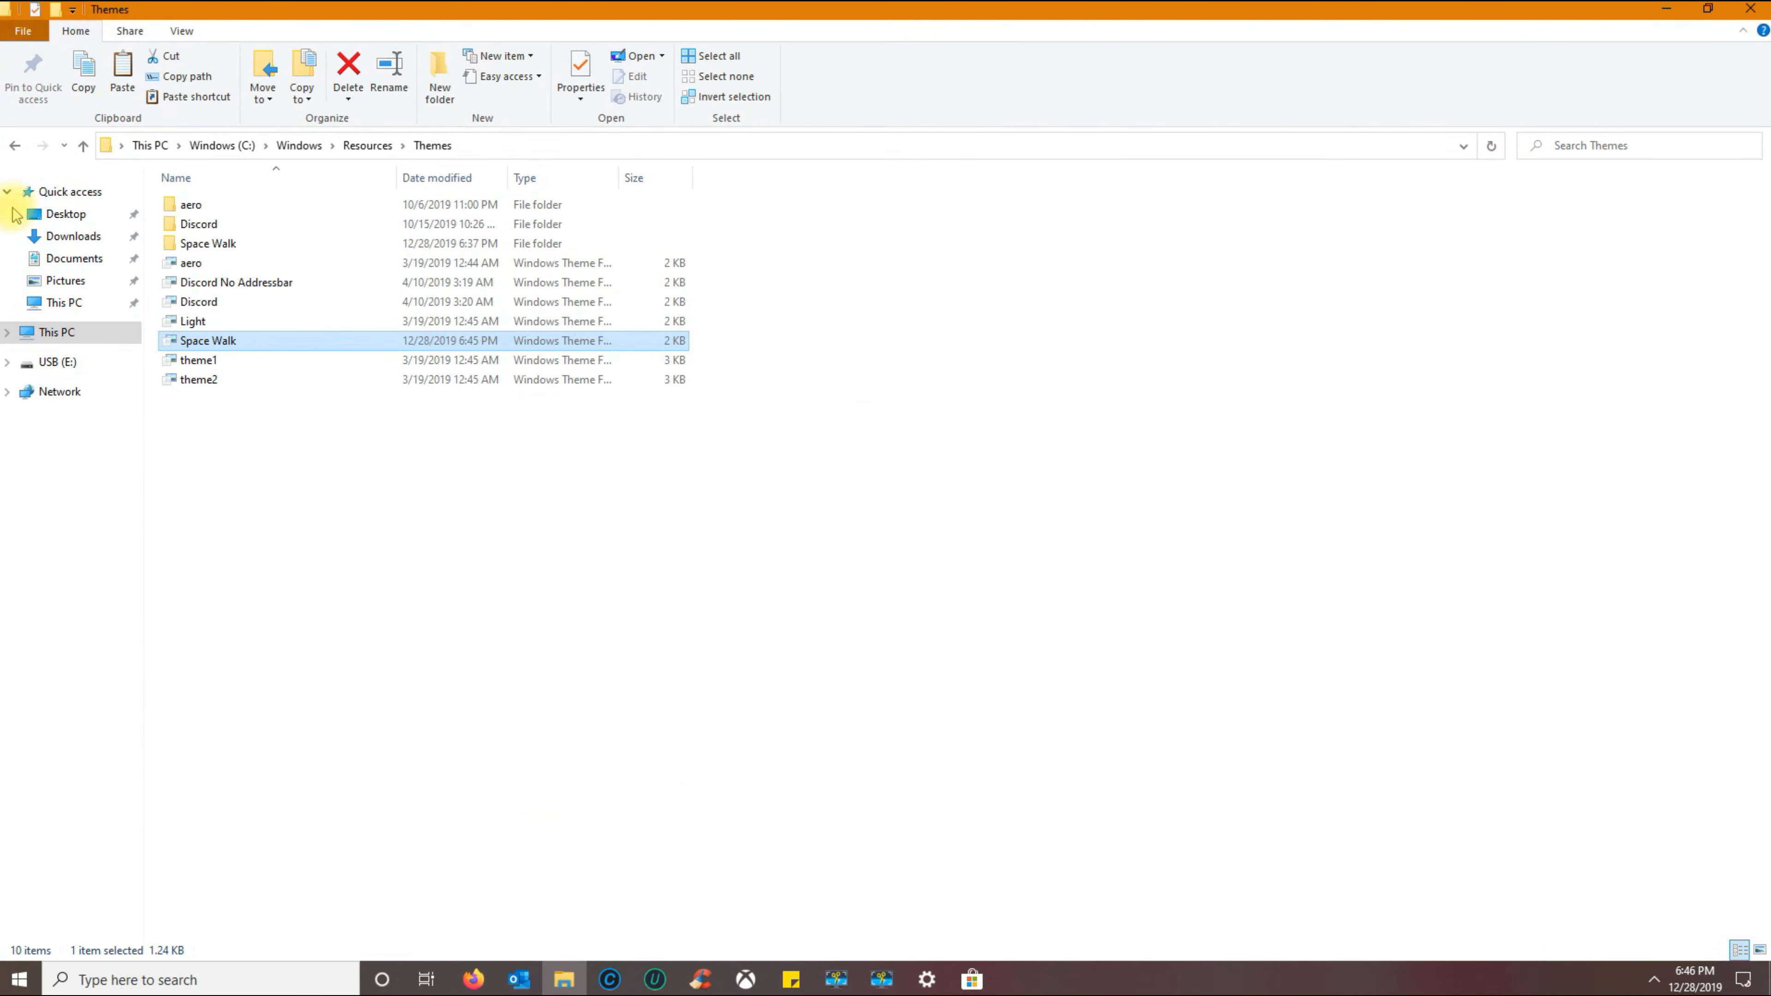
click(70, 236)
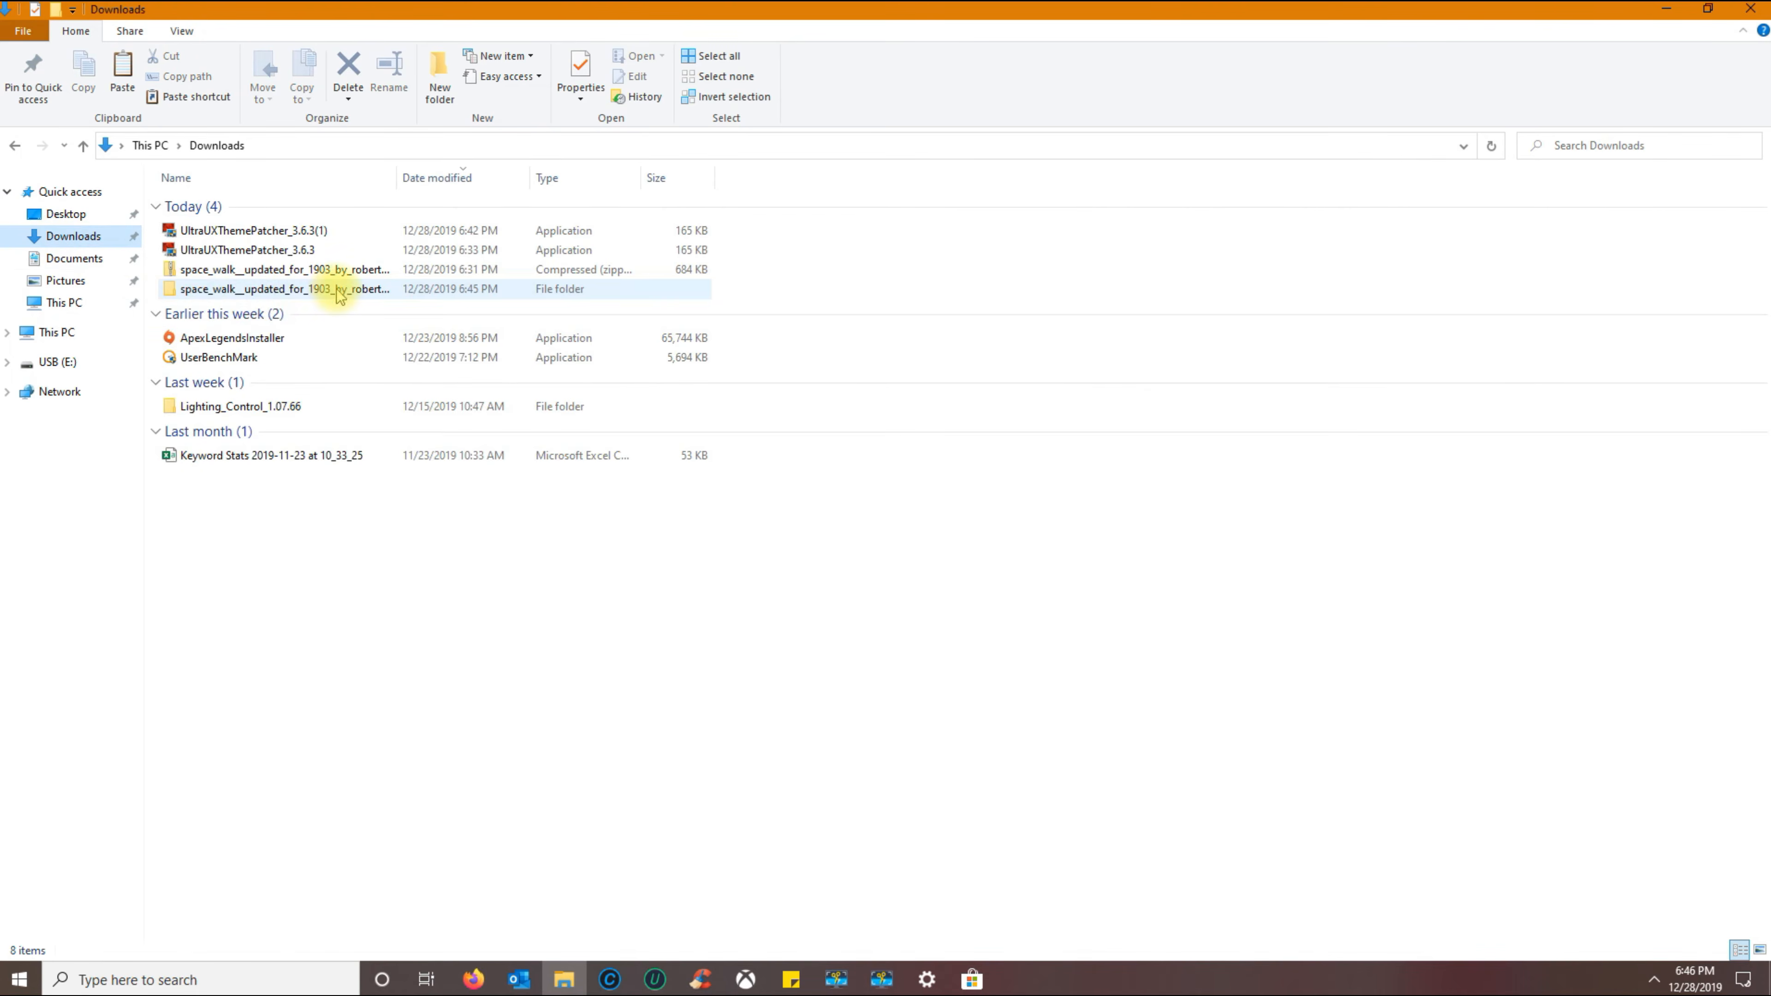
double_click(229, 291)
double_click(218, 205)
drag(209, 294, 222, 207)
click(14, 146)
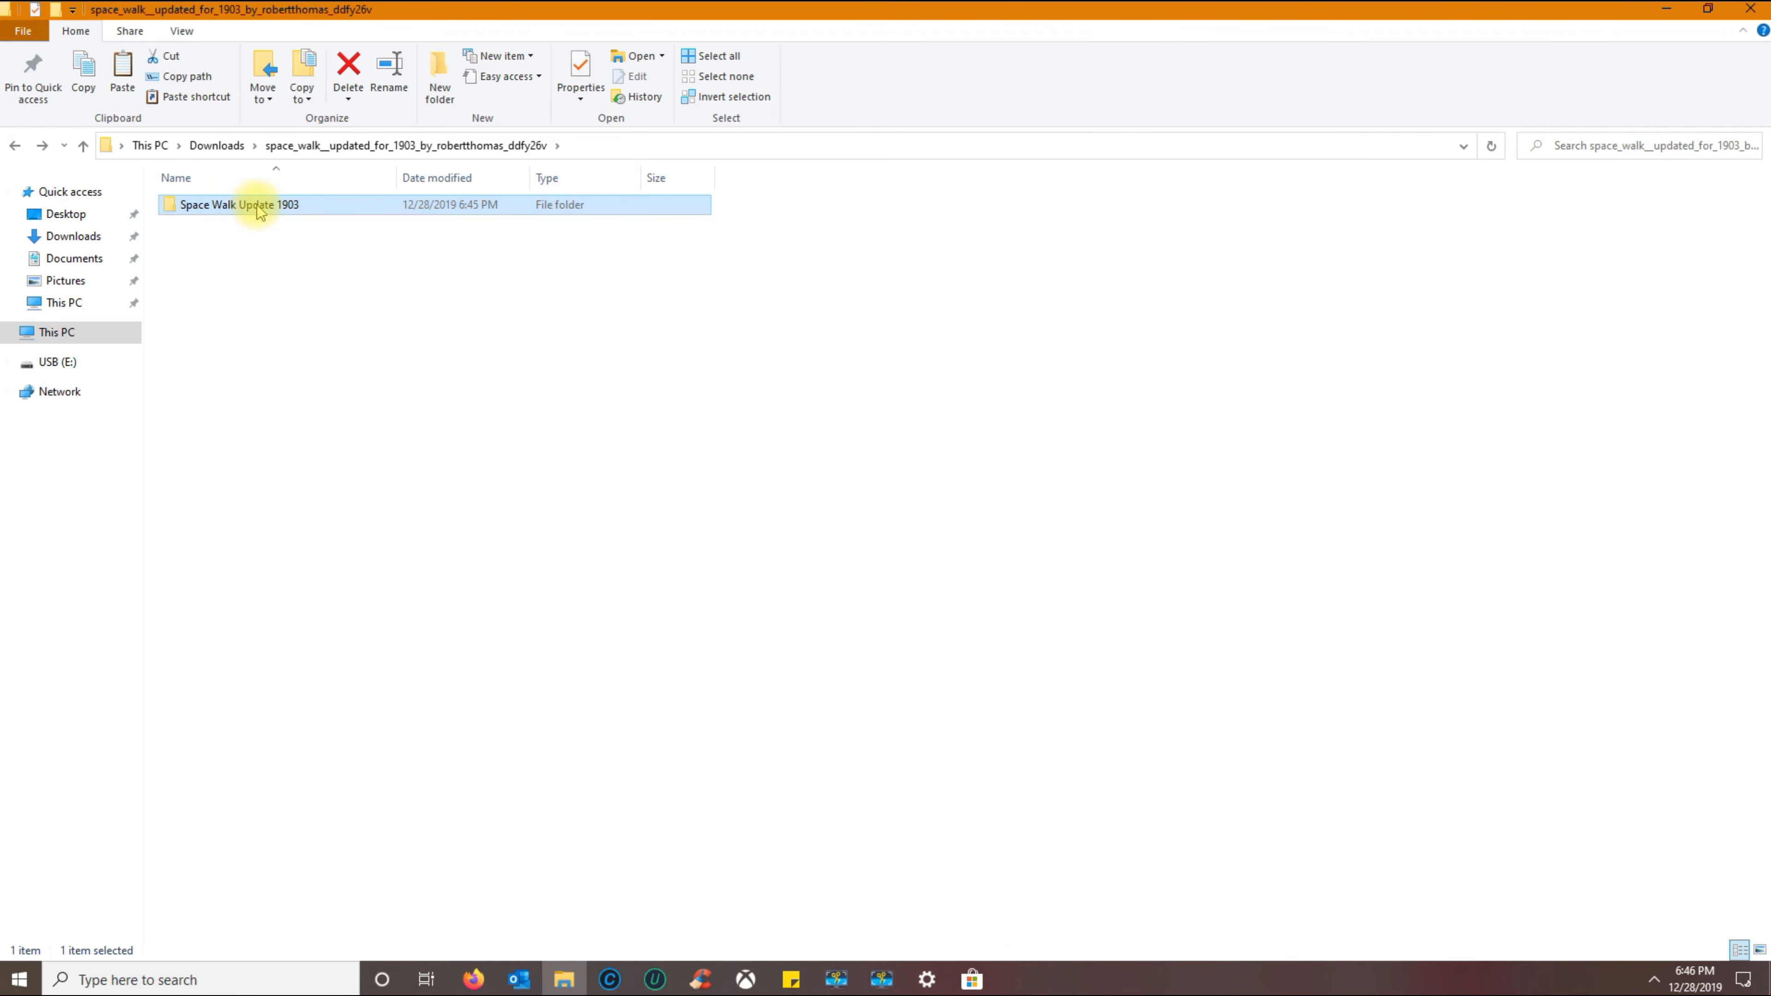
right_click(259, 209)
click(310, 578)
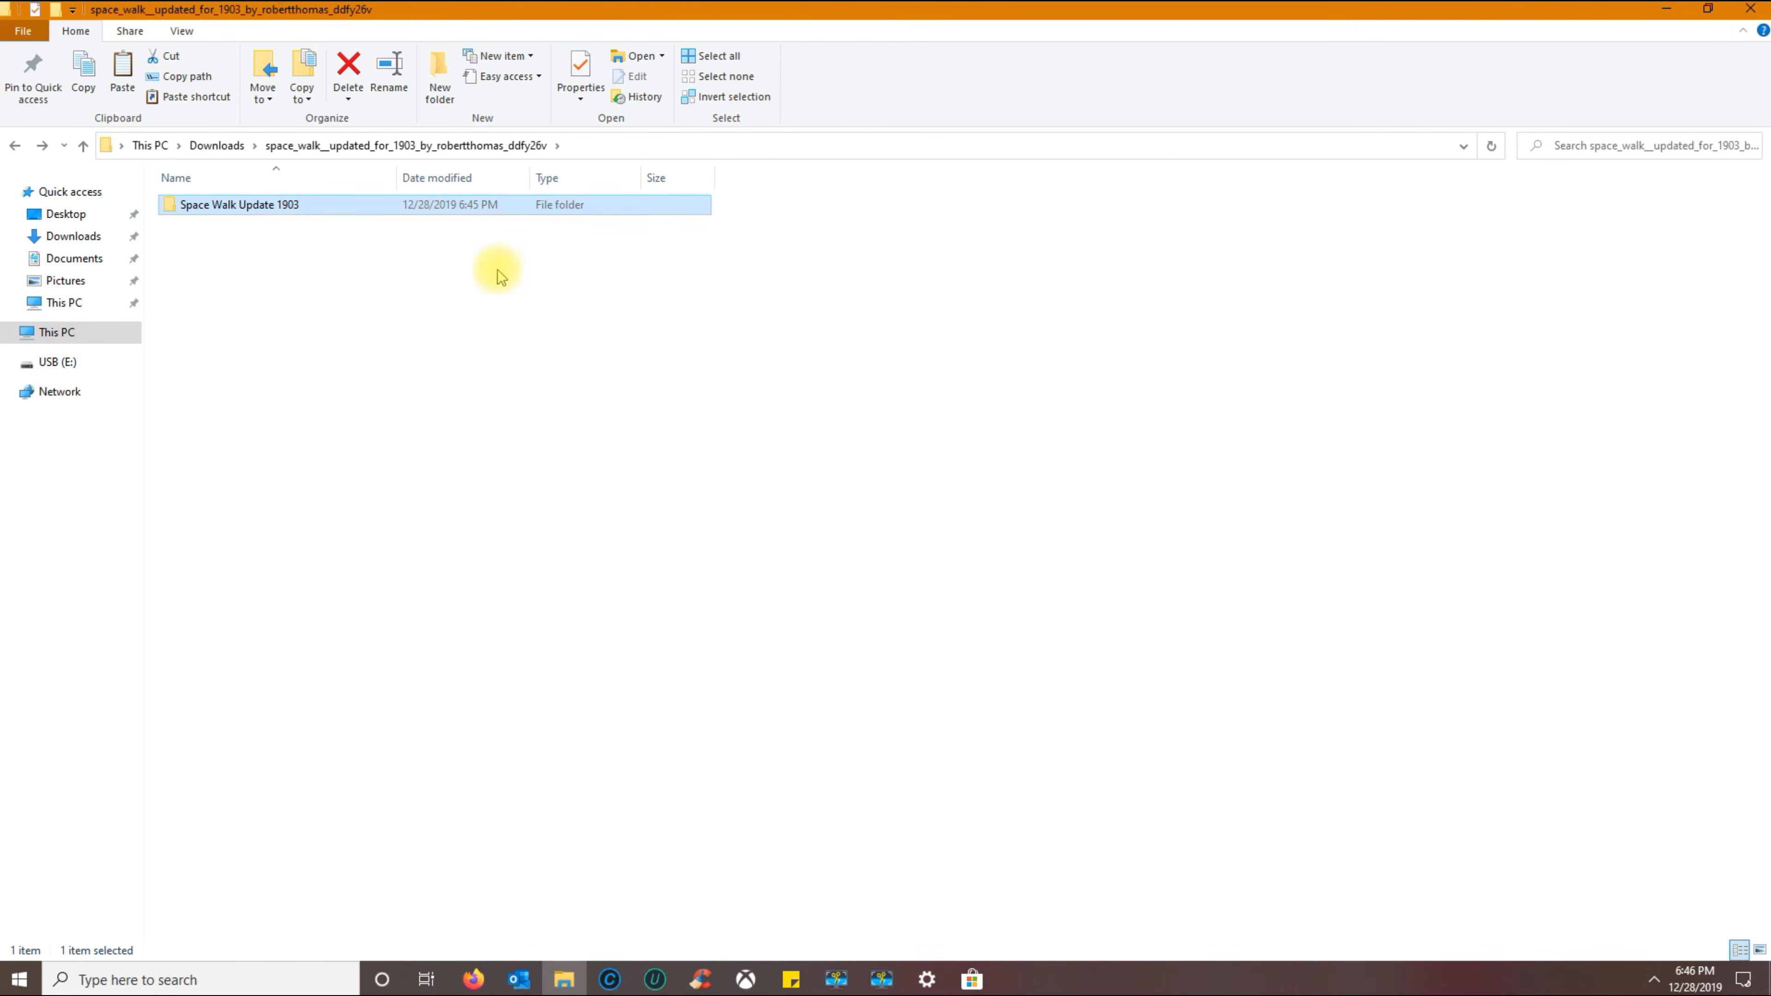
double_click(296, 210)
drag(241, 325, 218, 230)
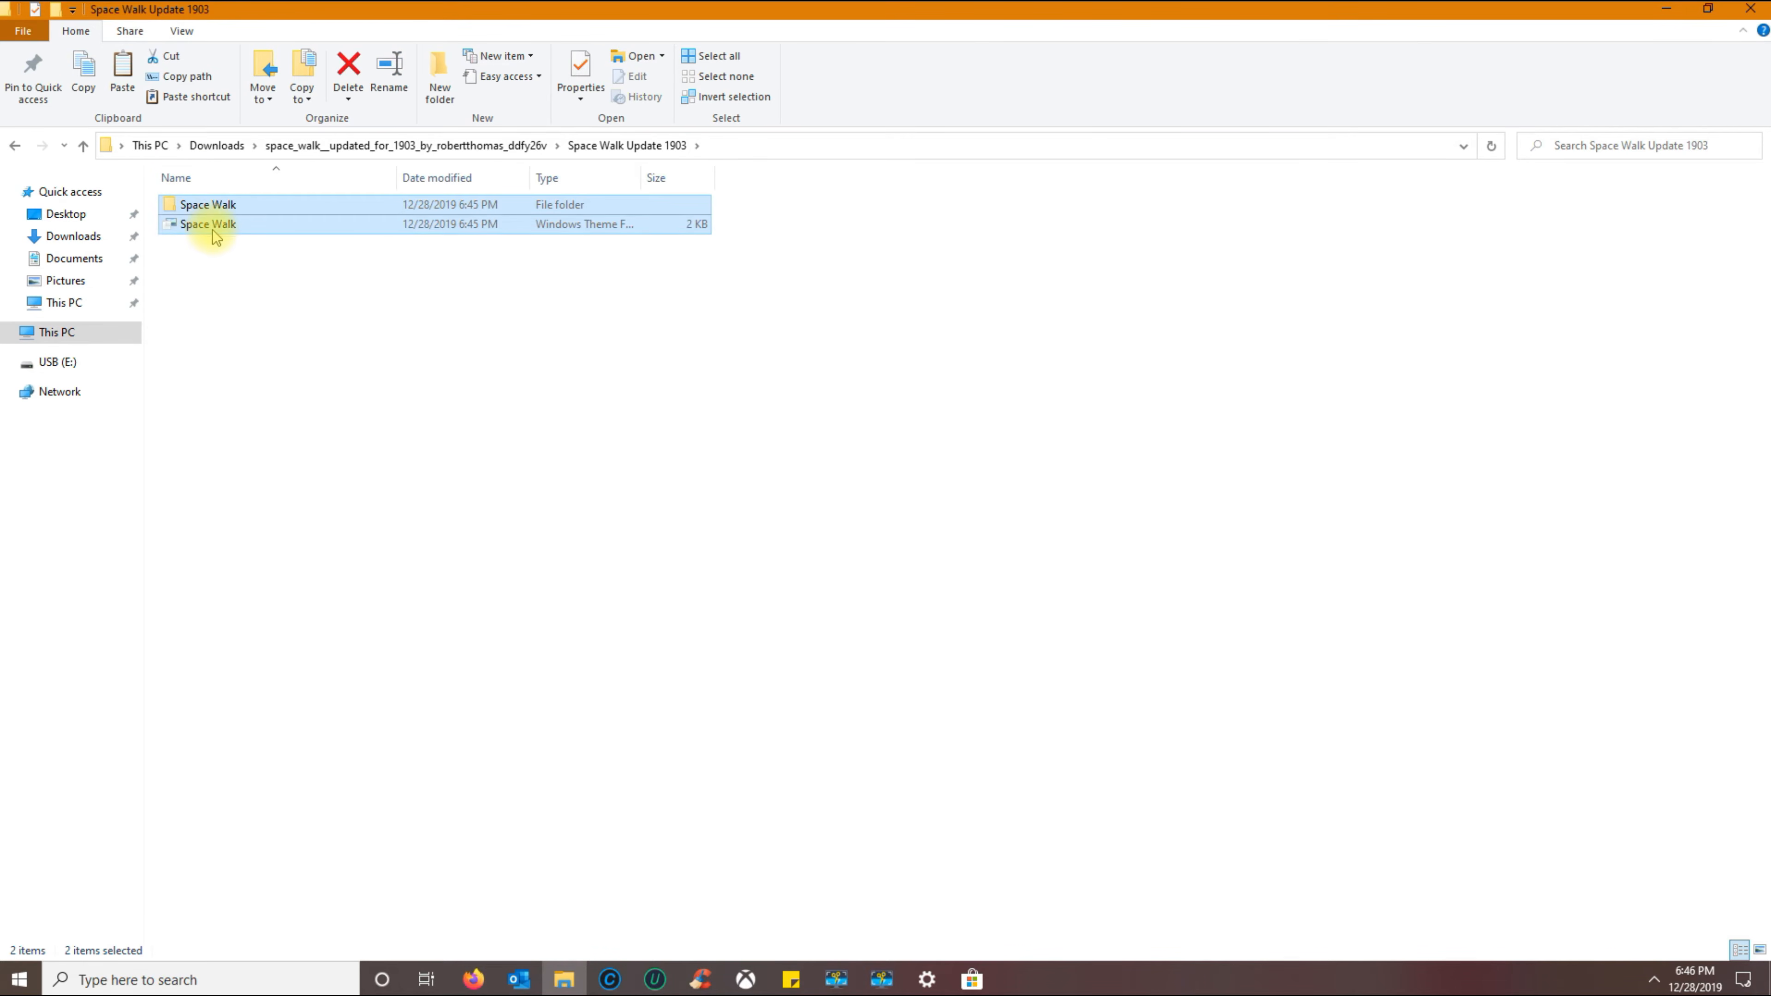
click(312, 373)
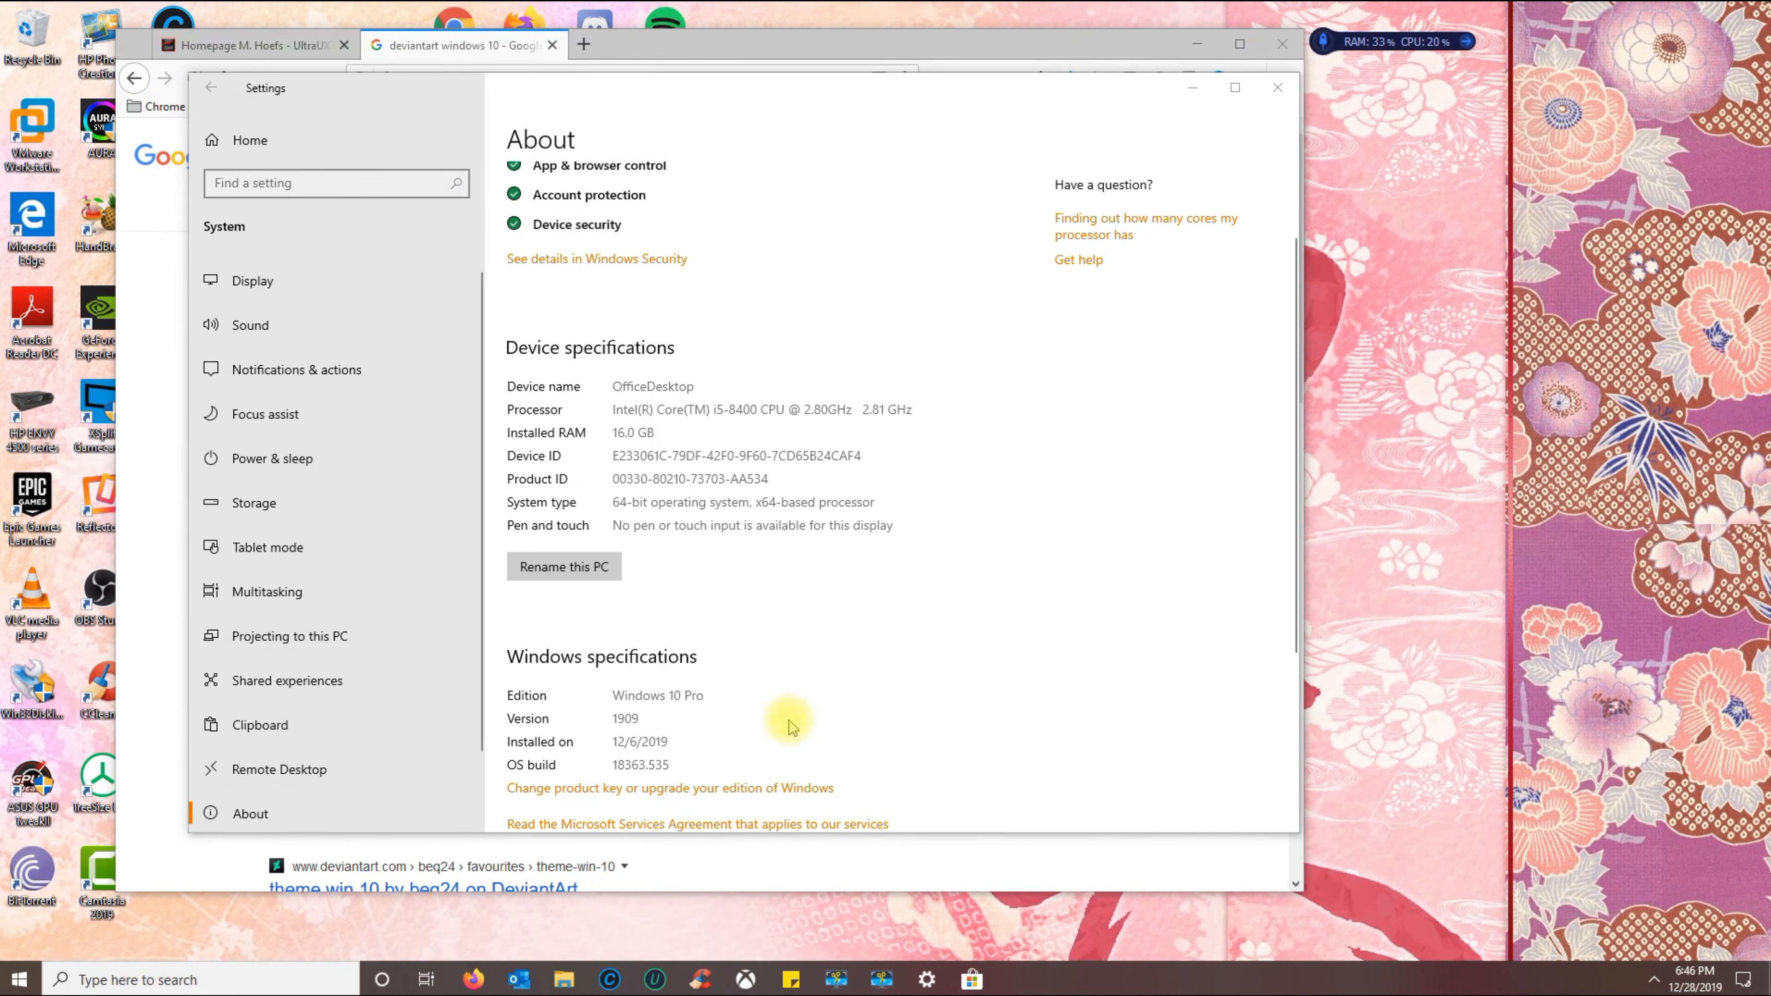
click(1276, 89)
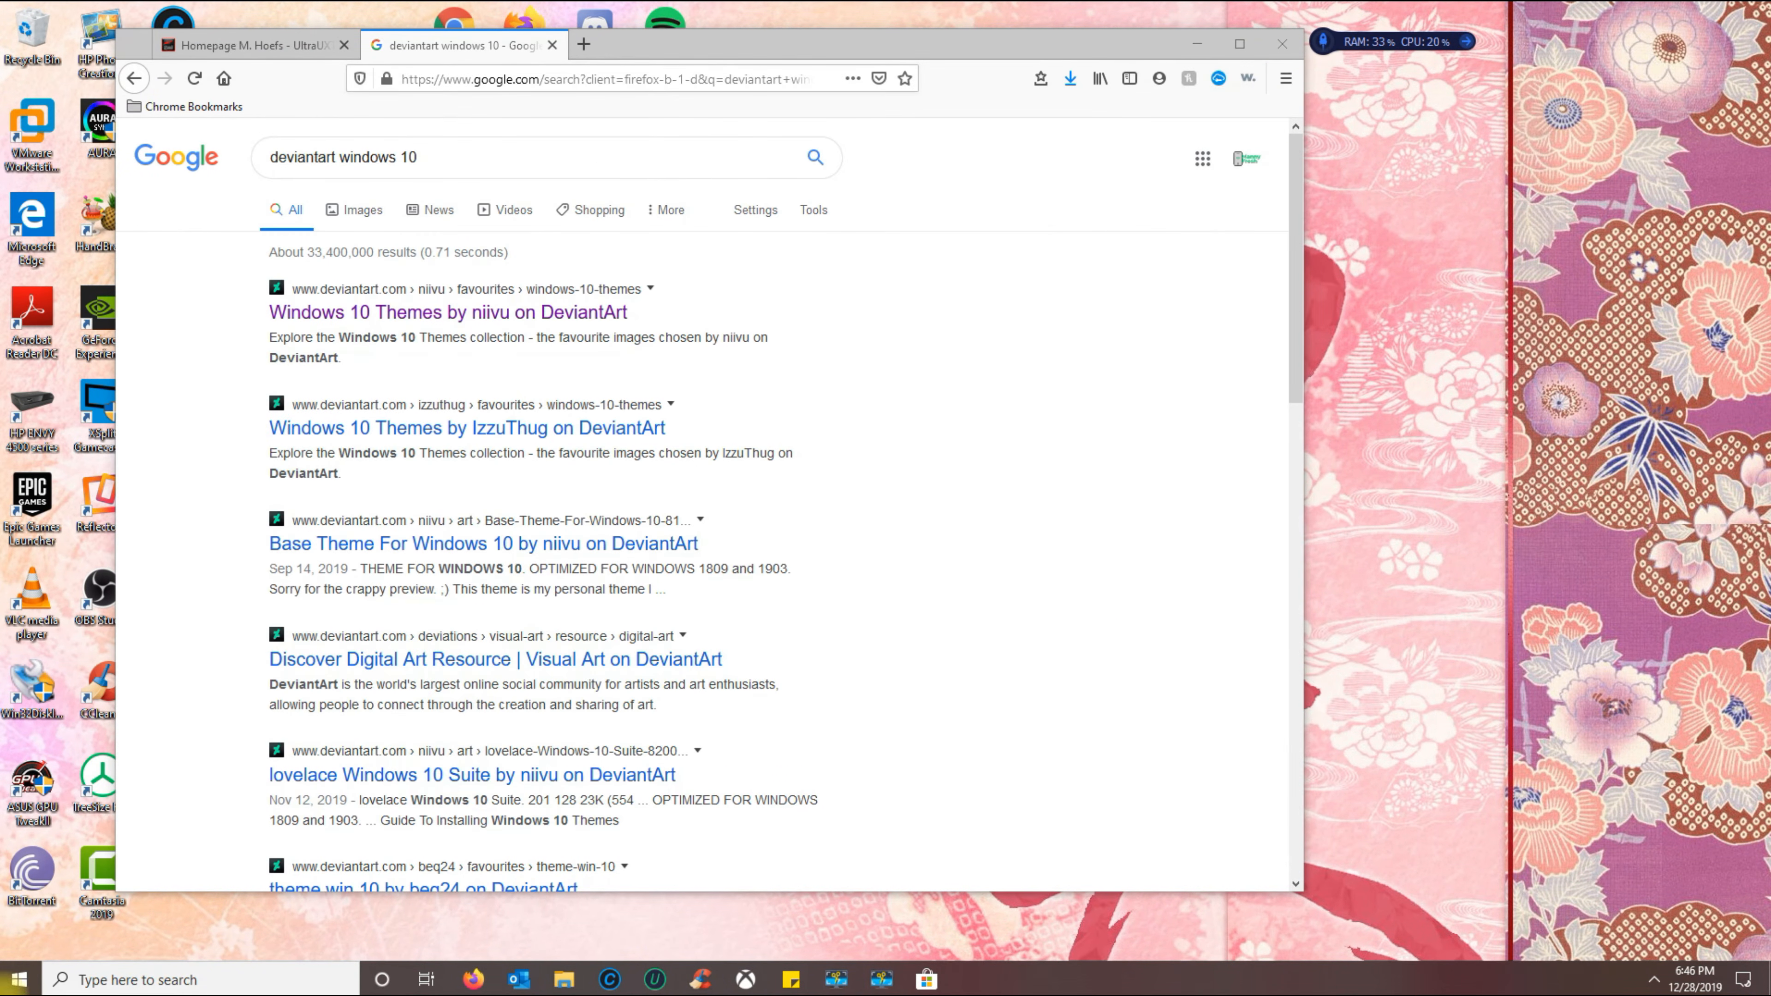
click(118, 980)
text(contr)
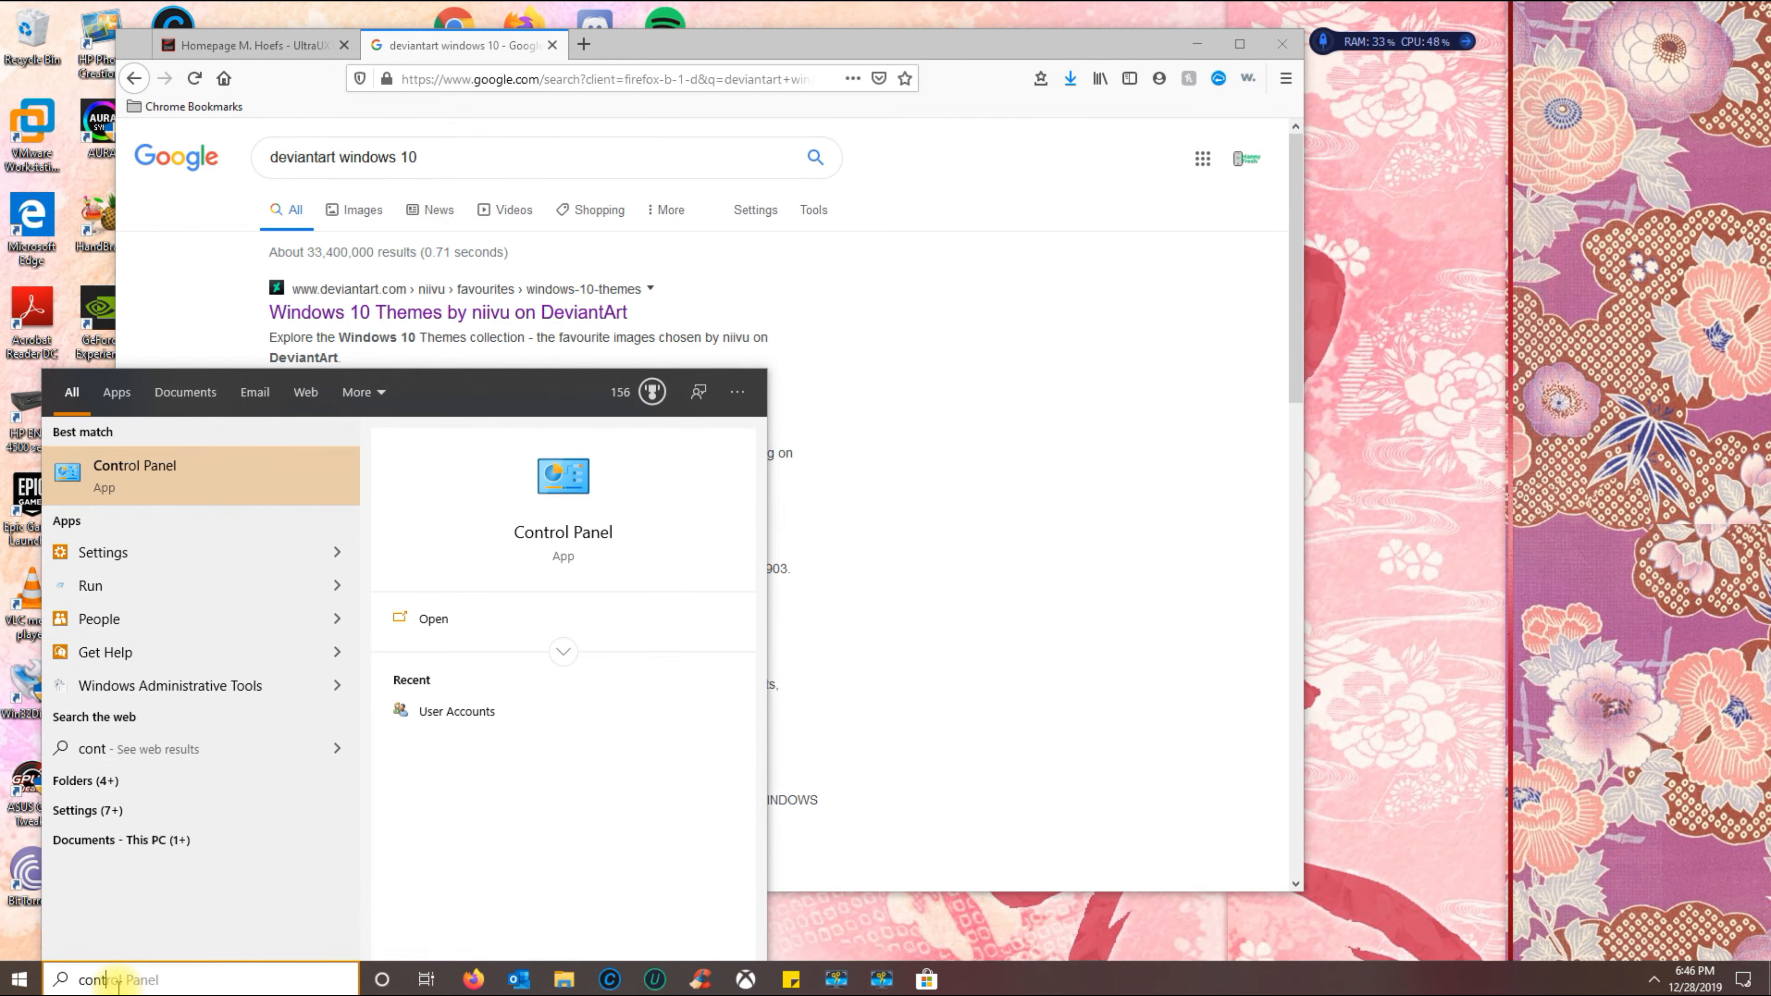
key(BackSpace)
key(BackSpace)
key(BackSpace)
key(BackSpace)
key(BackSpace)
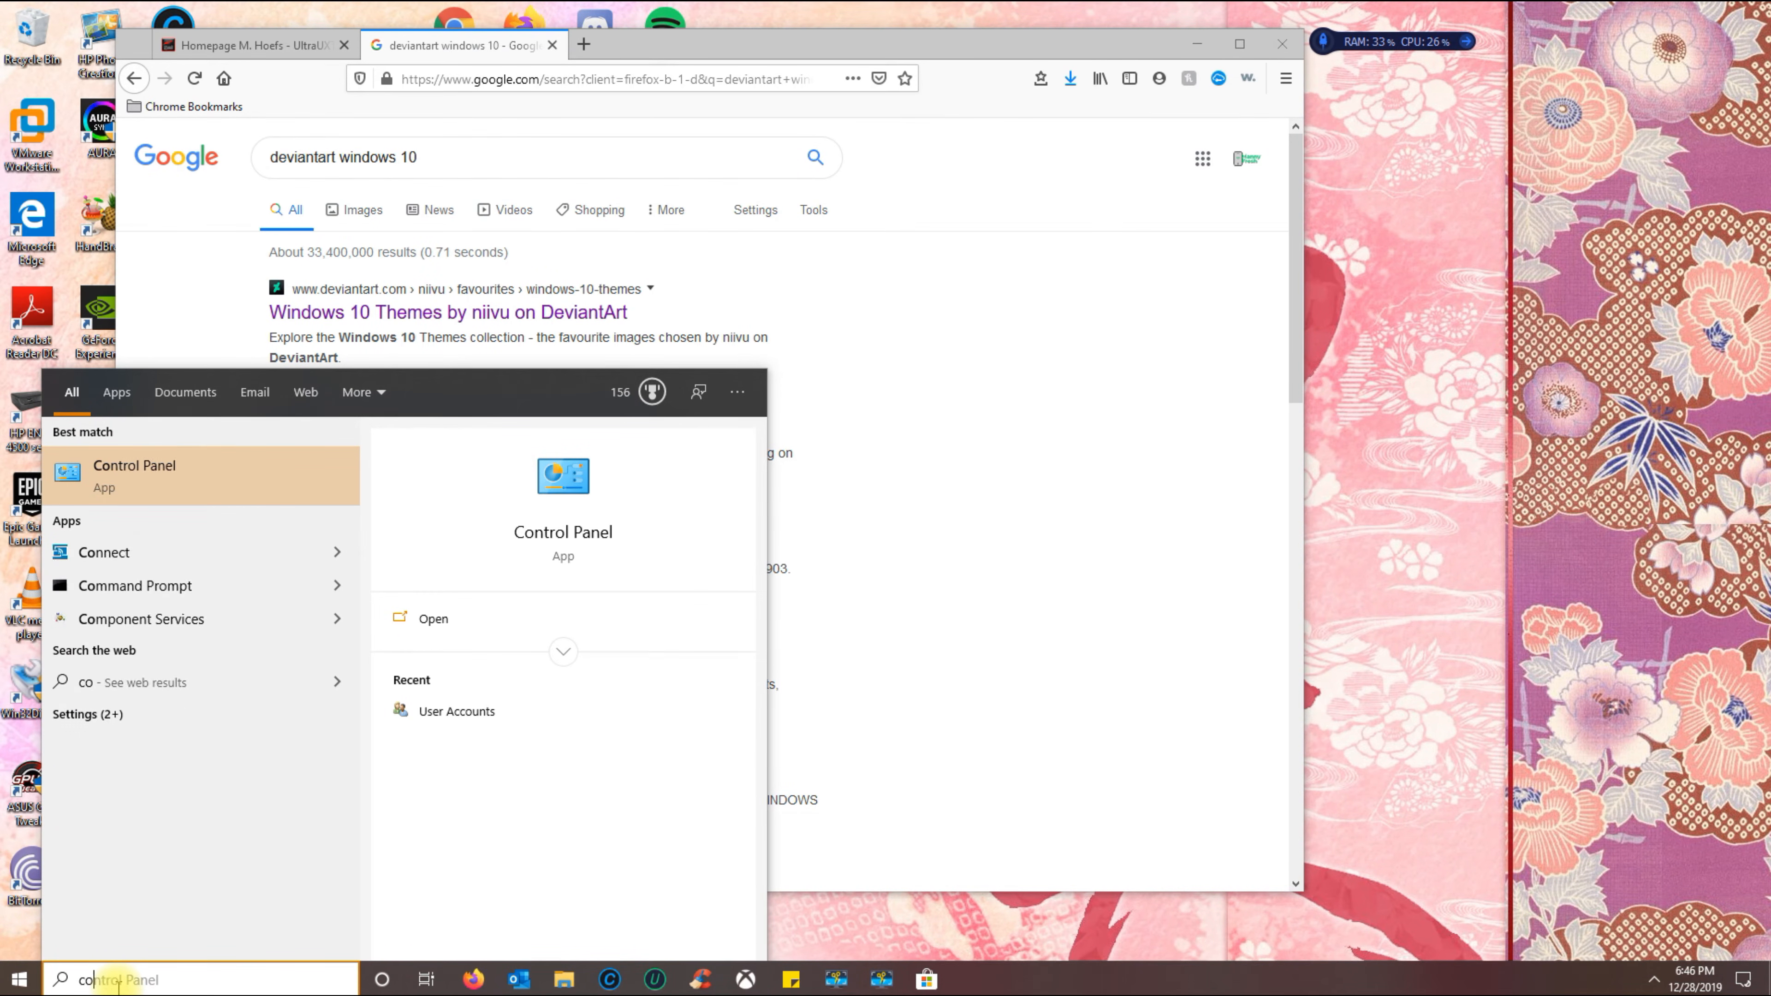
- Search Windows for the theme settings, open Themes and related settings, and apply the Space Walk theme
text(theme)
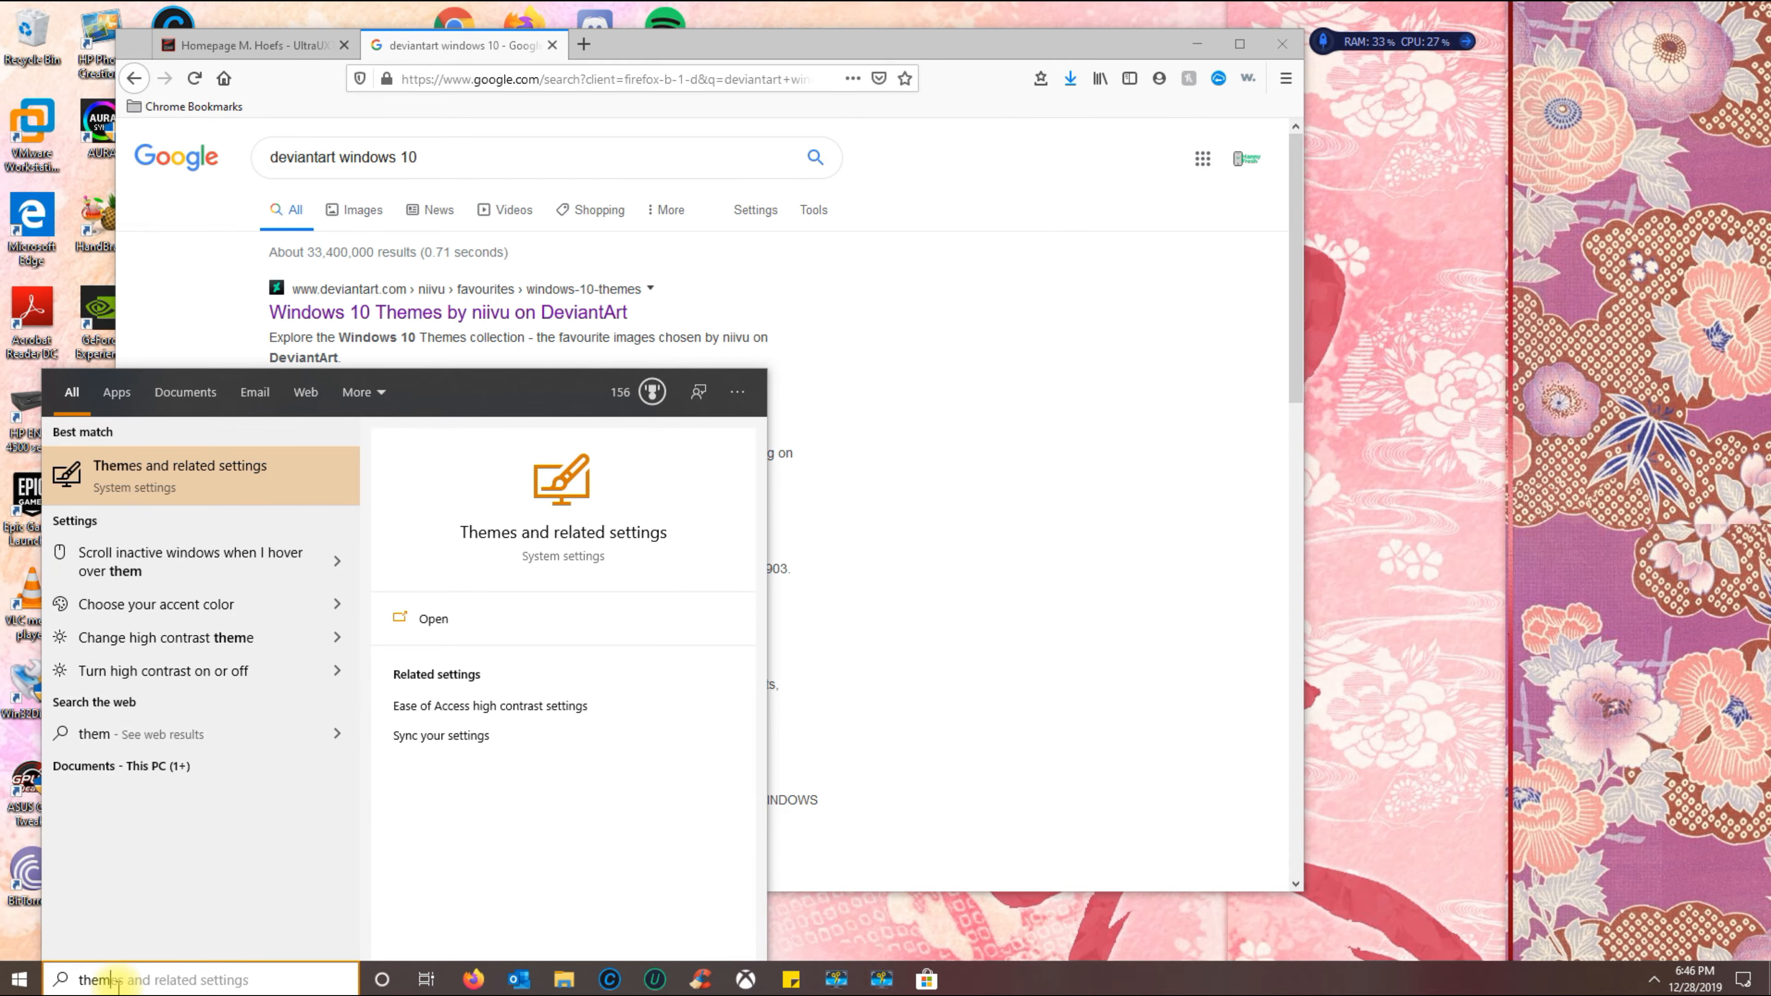
click(187, 482)
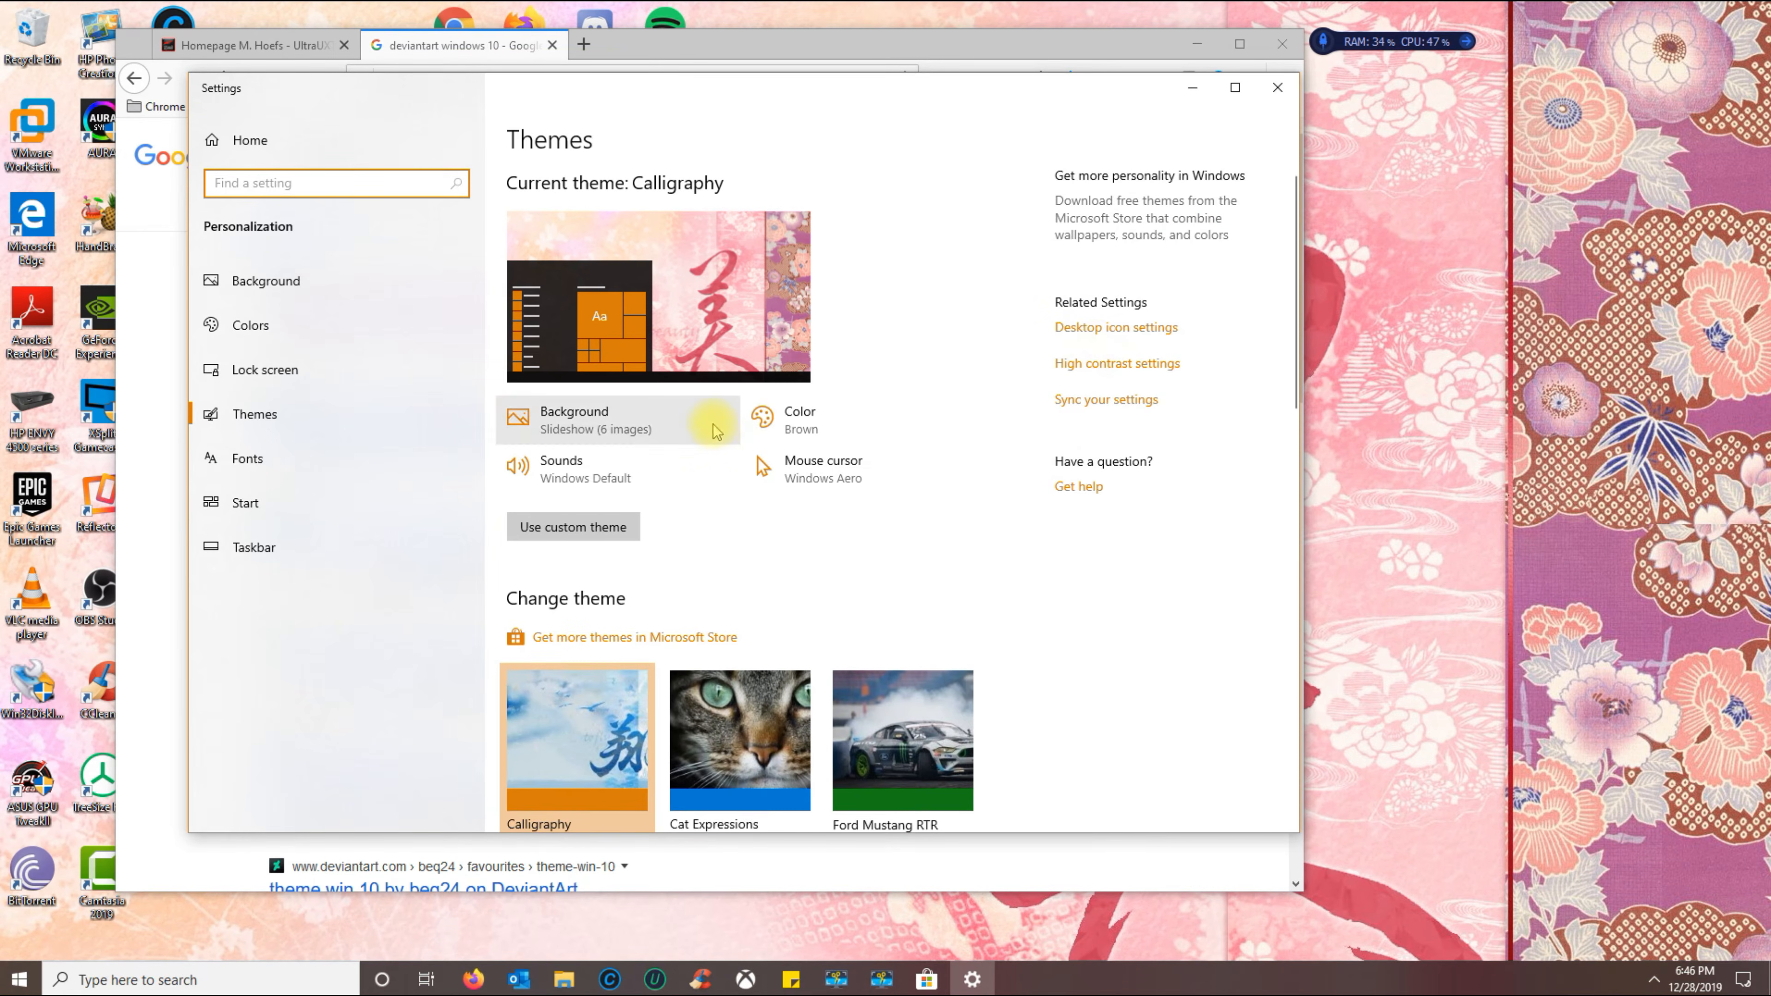
scroll(661, 339, down, 3)
scroll(661, 339, down, 6)
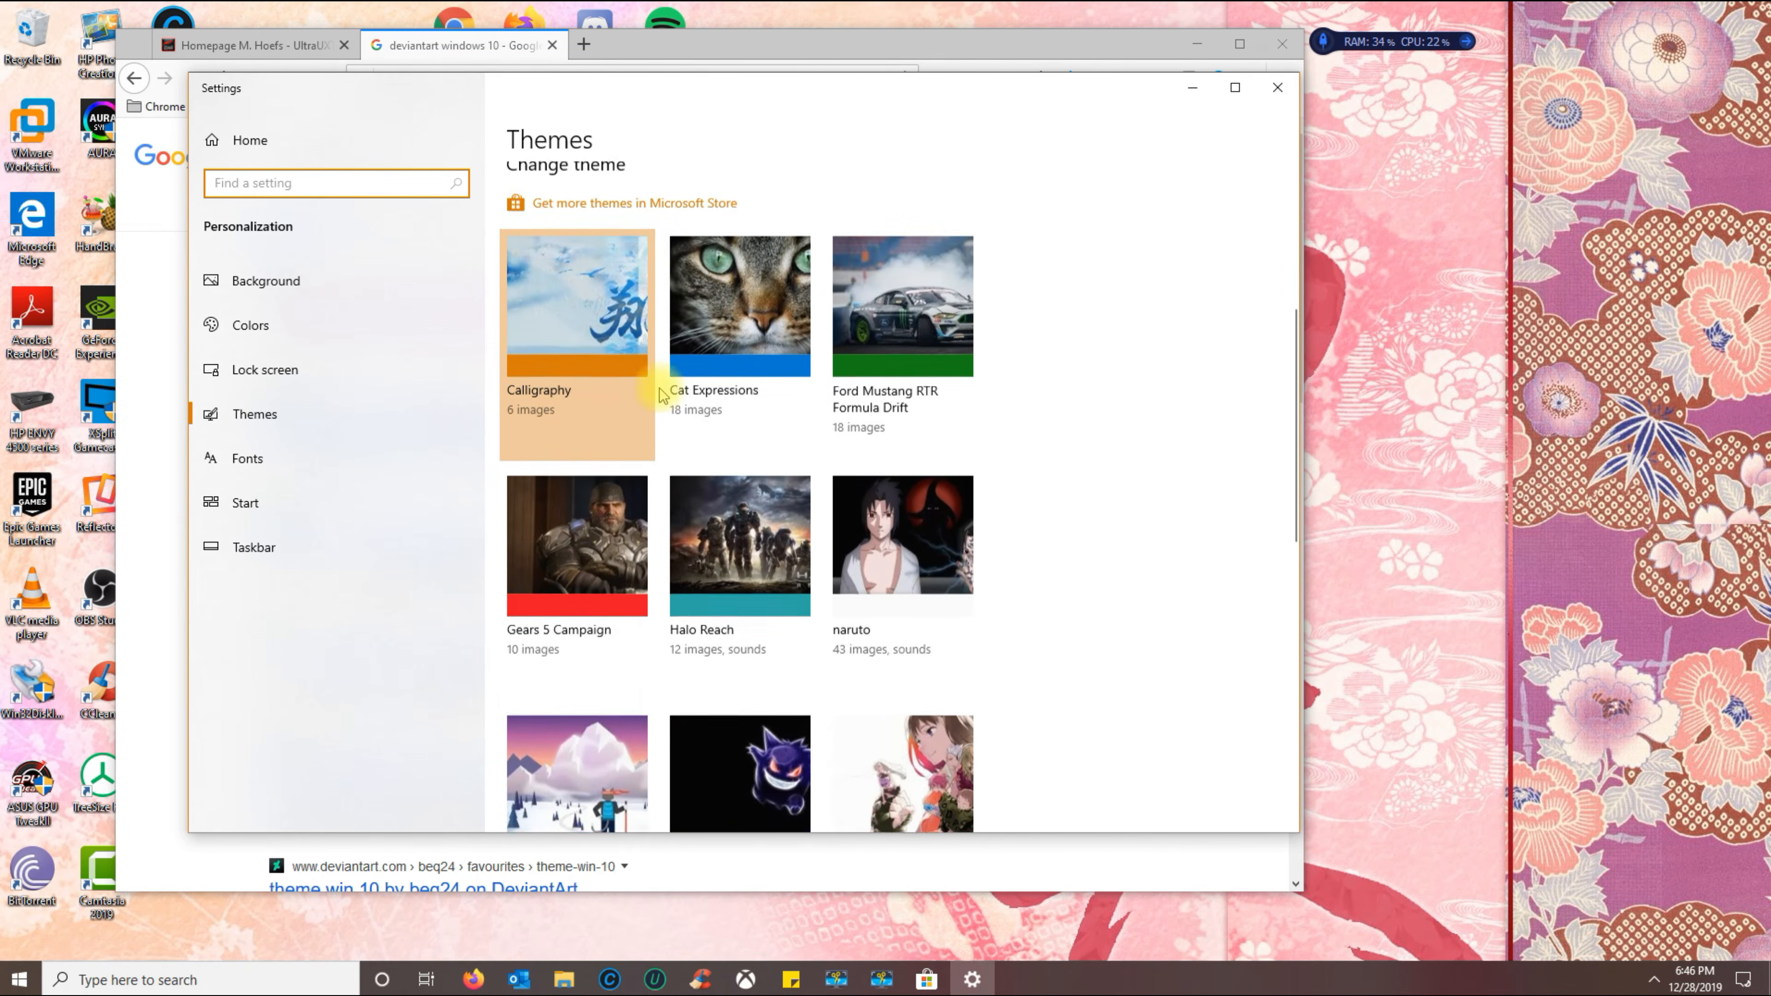
scroll(715, 457, down, 5)
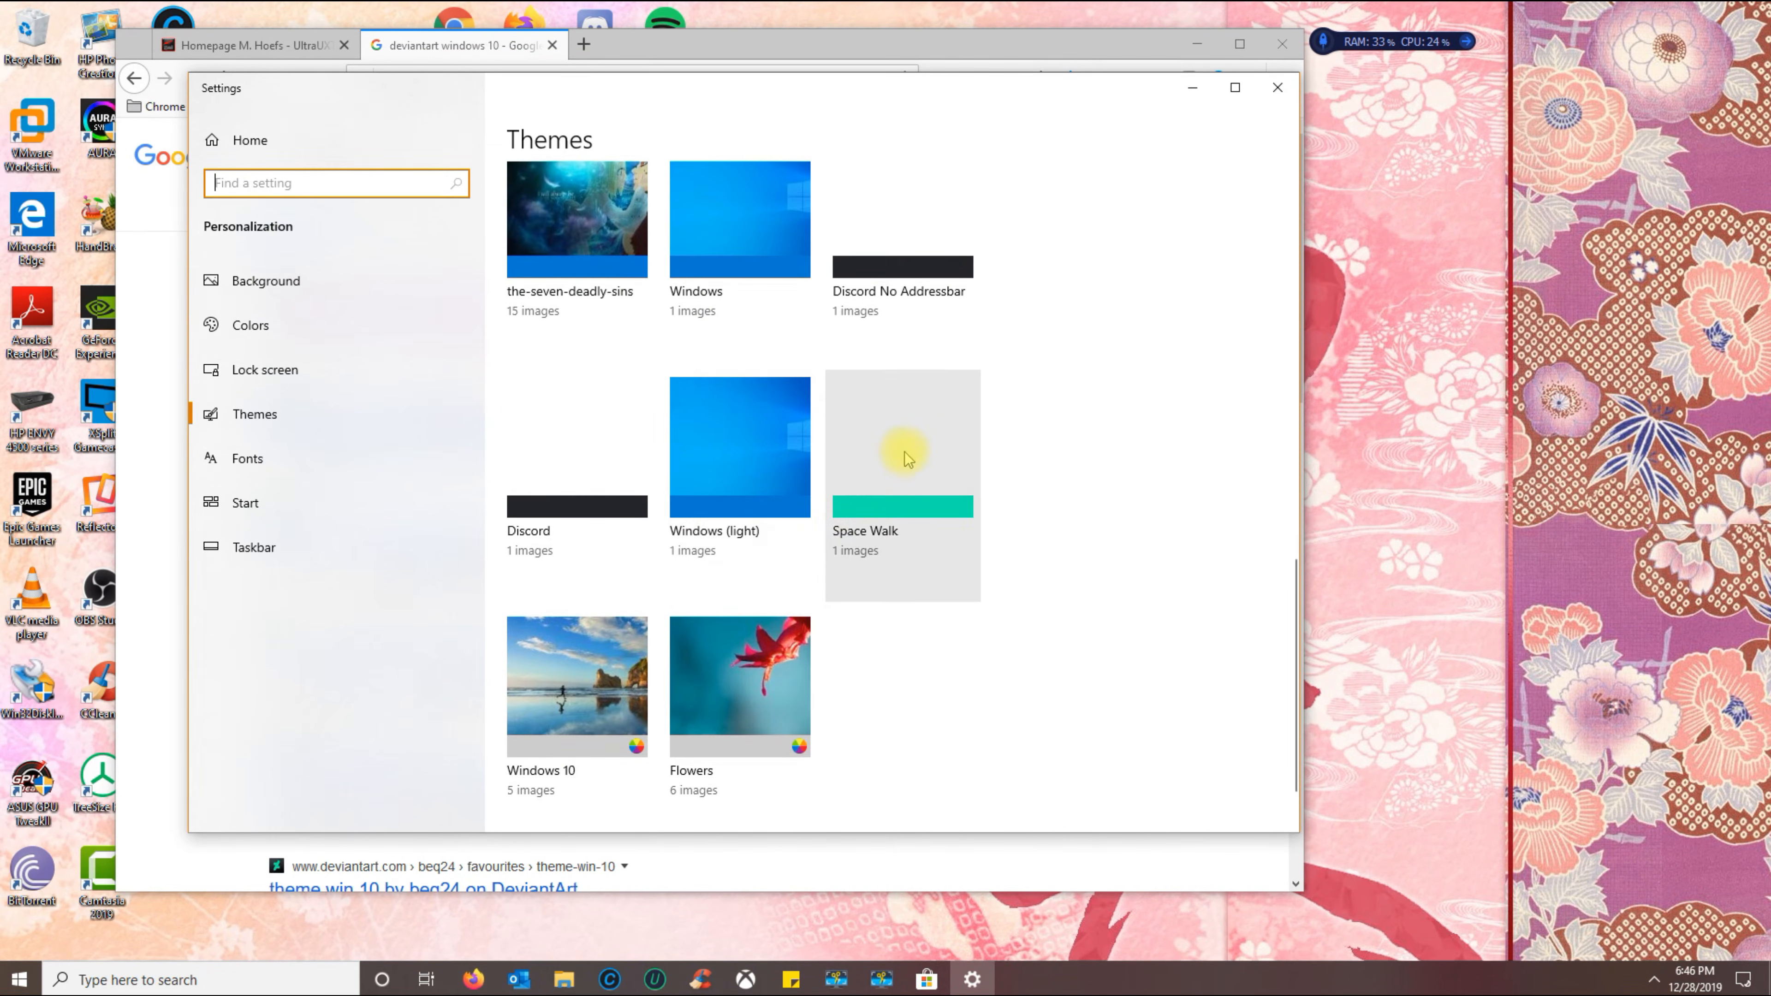
click(924, 457)
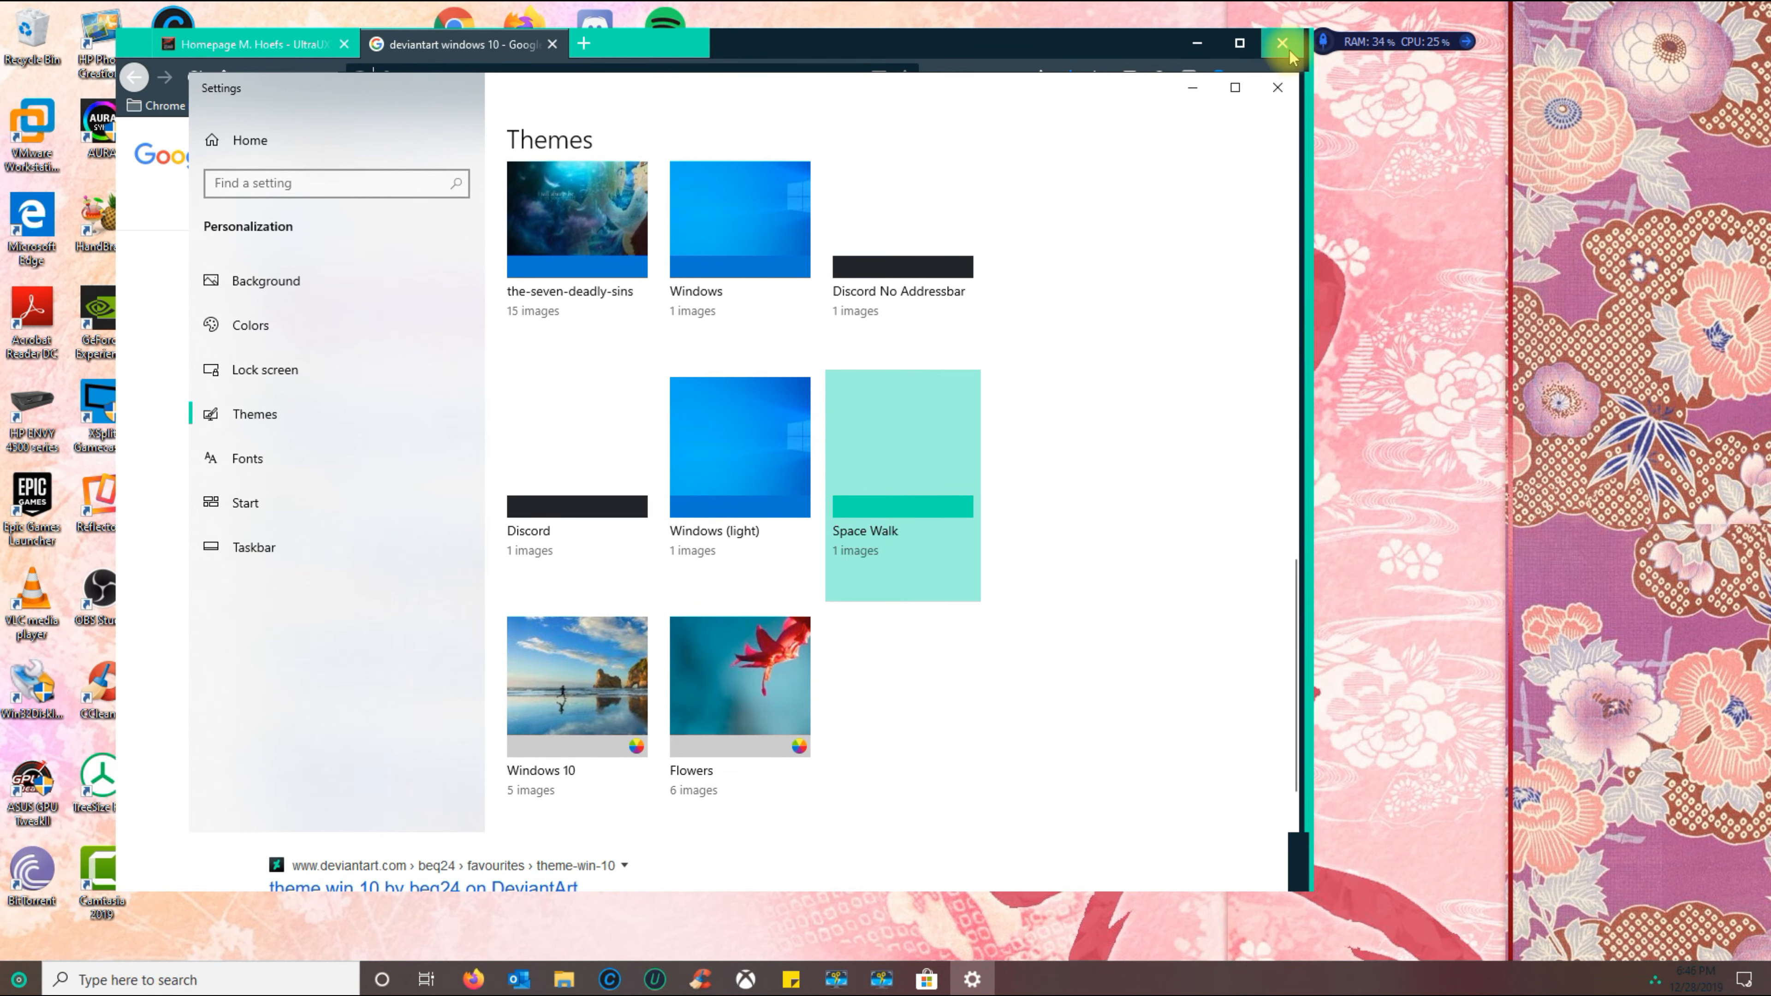
- Move the browser window aside to see its themed frame, minimize it, and close the Themes settings window
drag(811, 43, 945, 221)
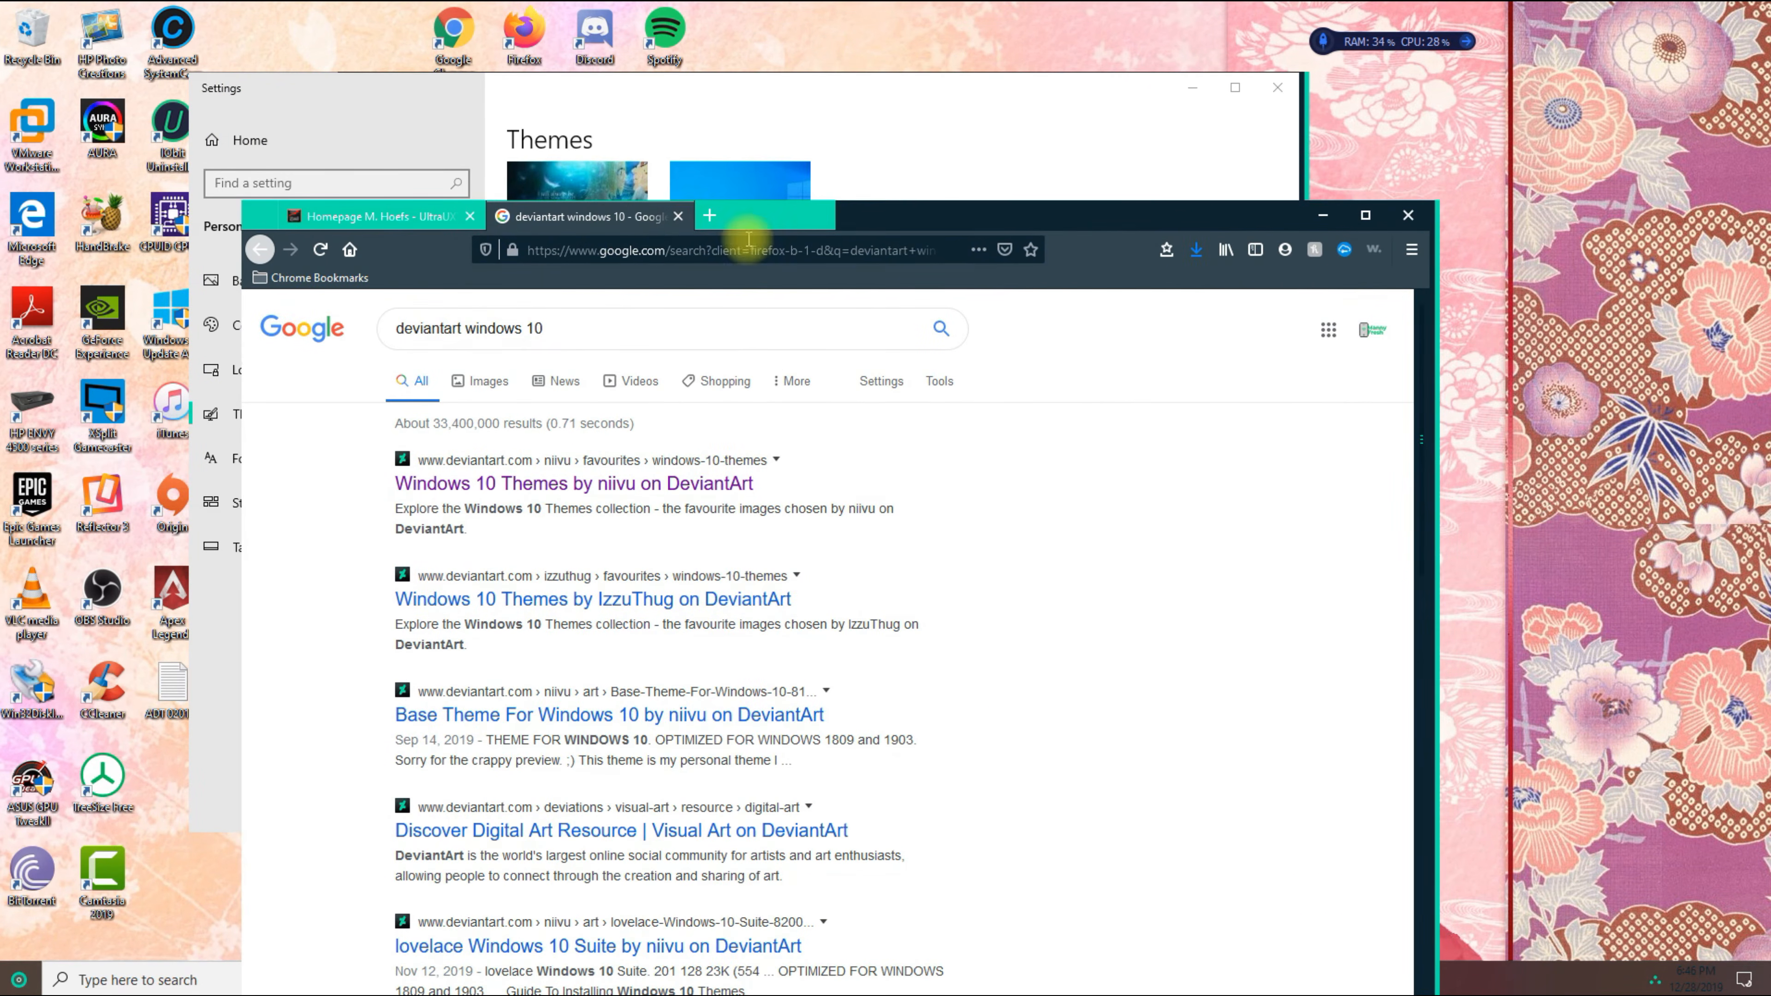
click(1323, 218)
click(1278, 88)
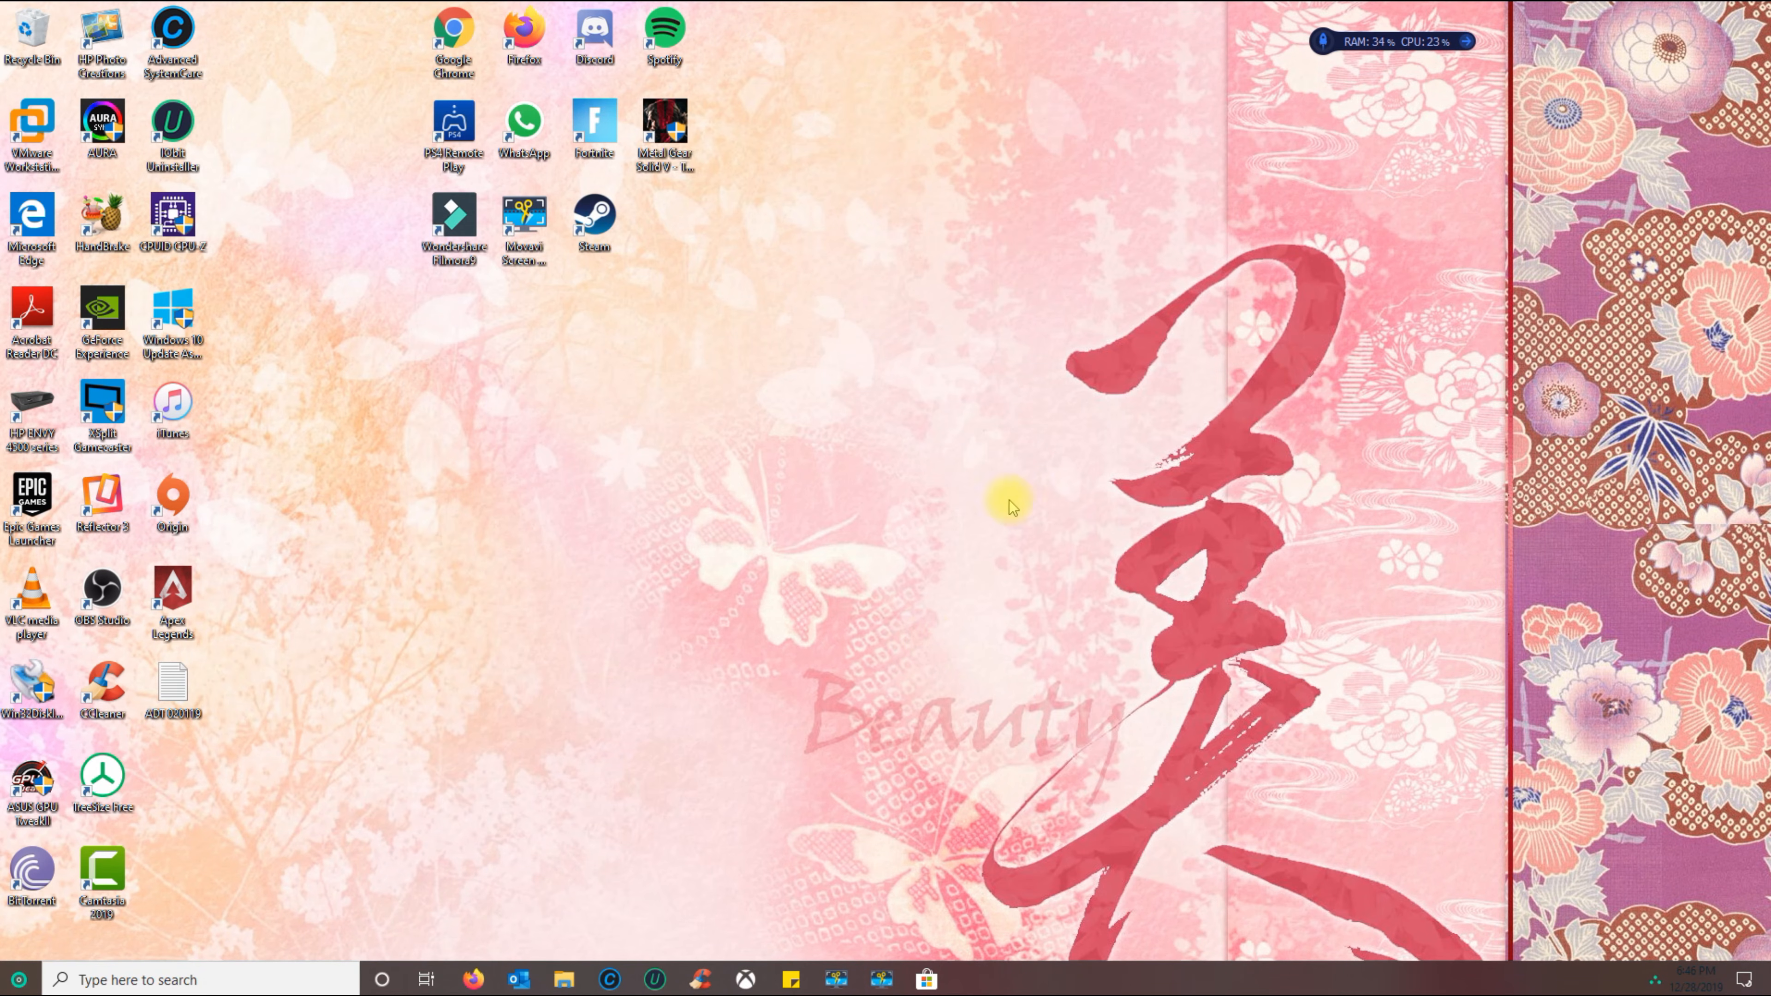
- Examine the Space Walk theme's look in the Start menu and in File Explorer's Quick access and This PC views, and close File Explorer
click(19, 984)
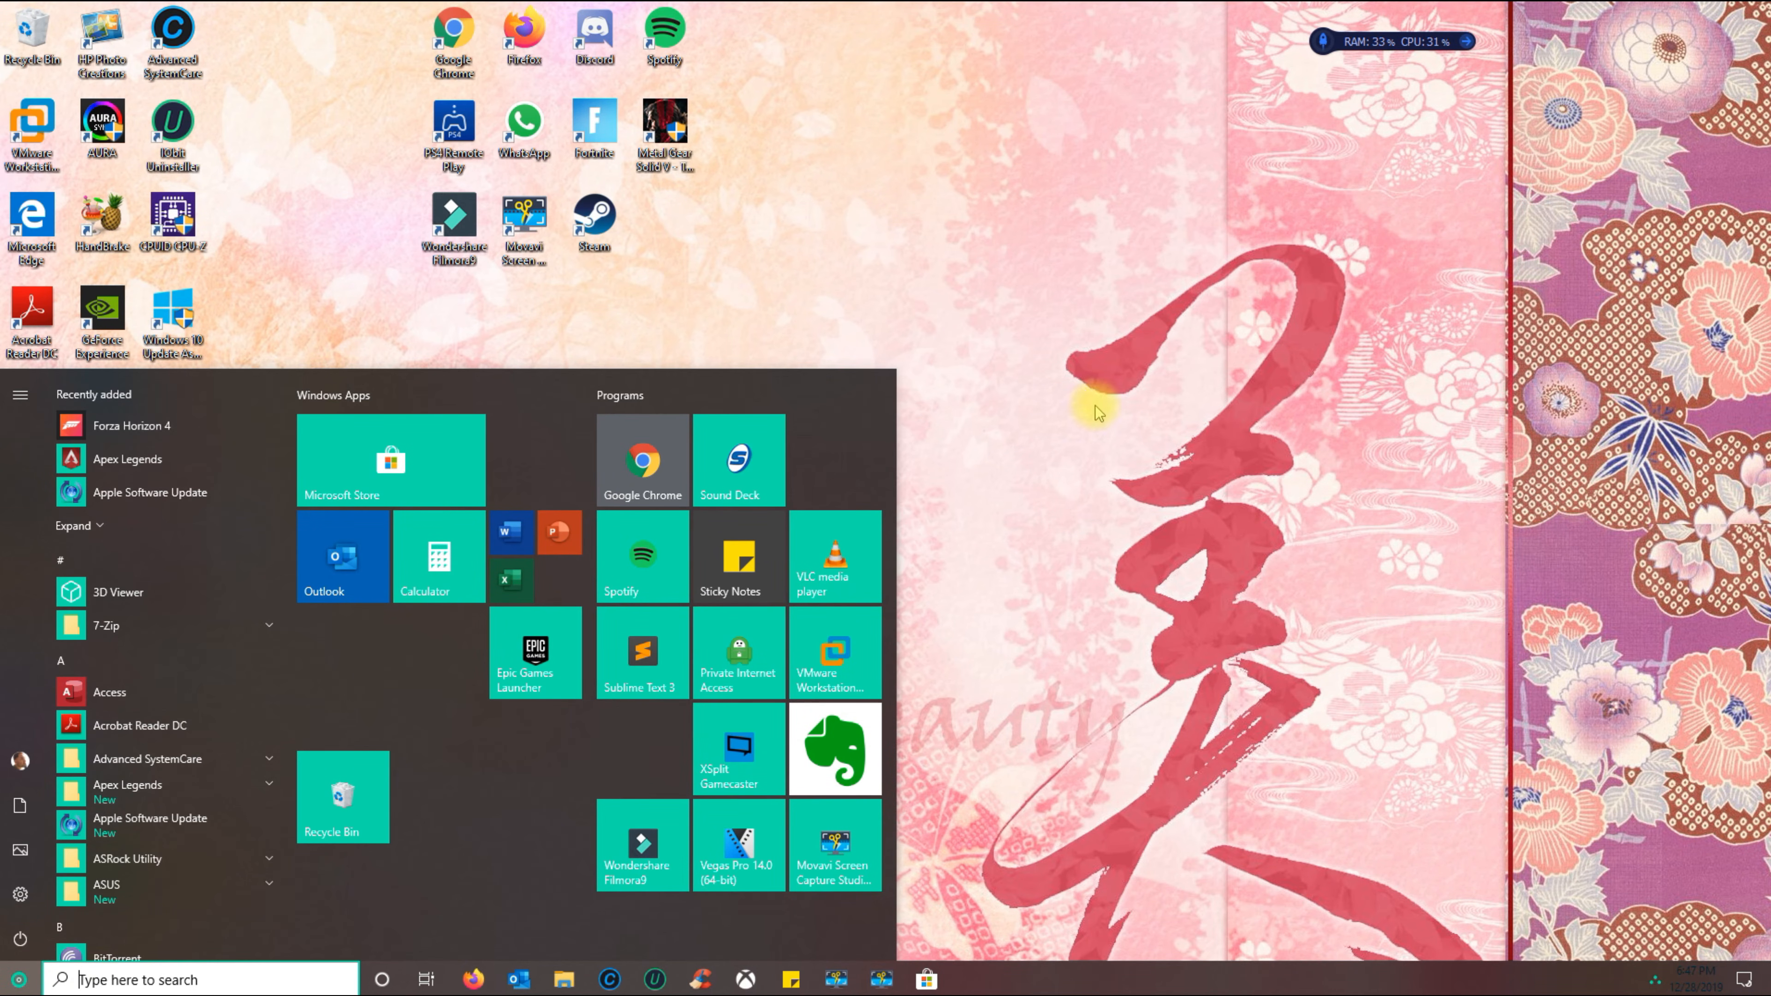
click(1091, 422)
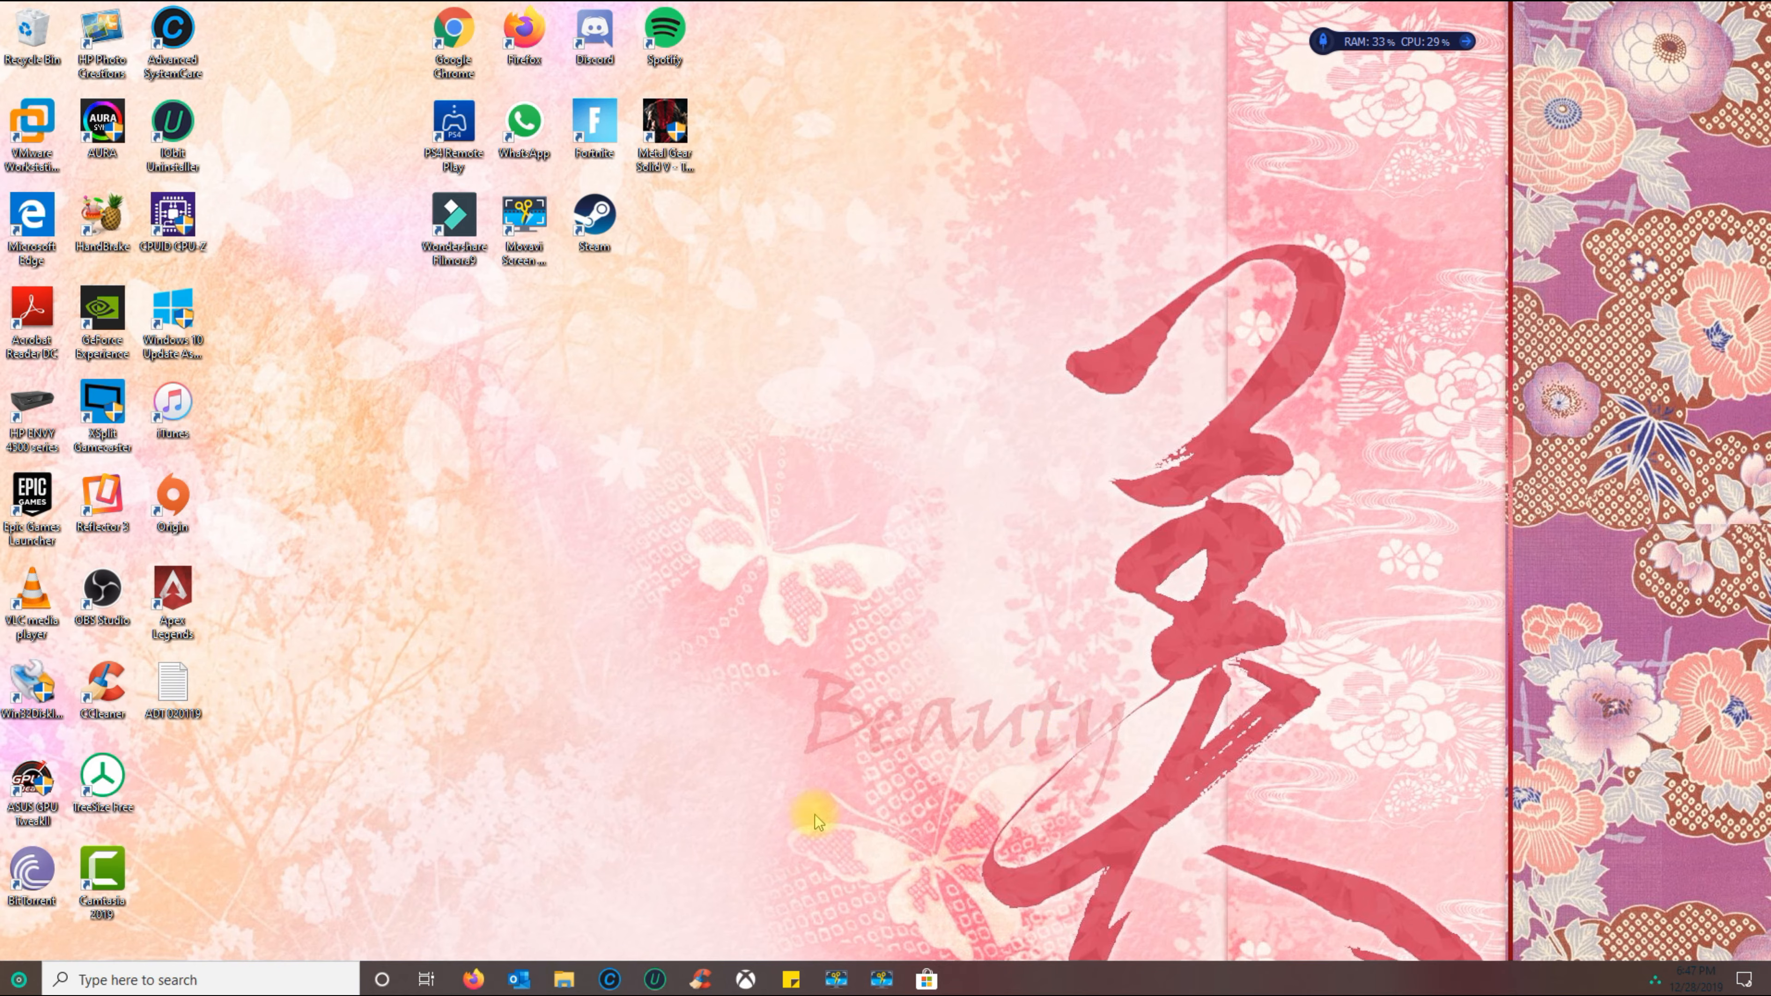
click(563, 979)
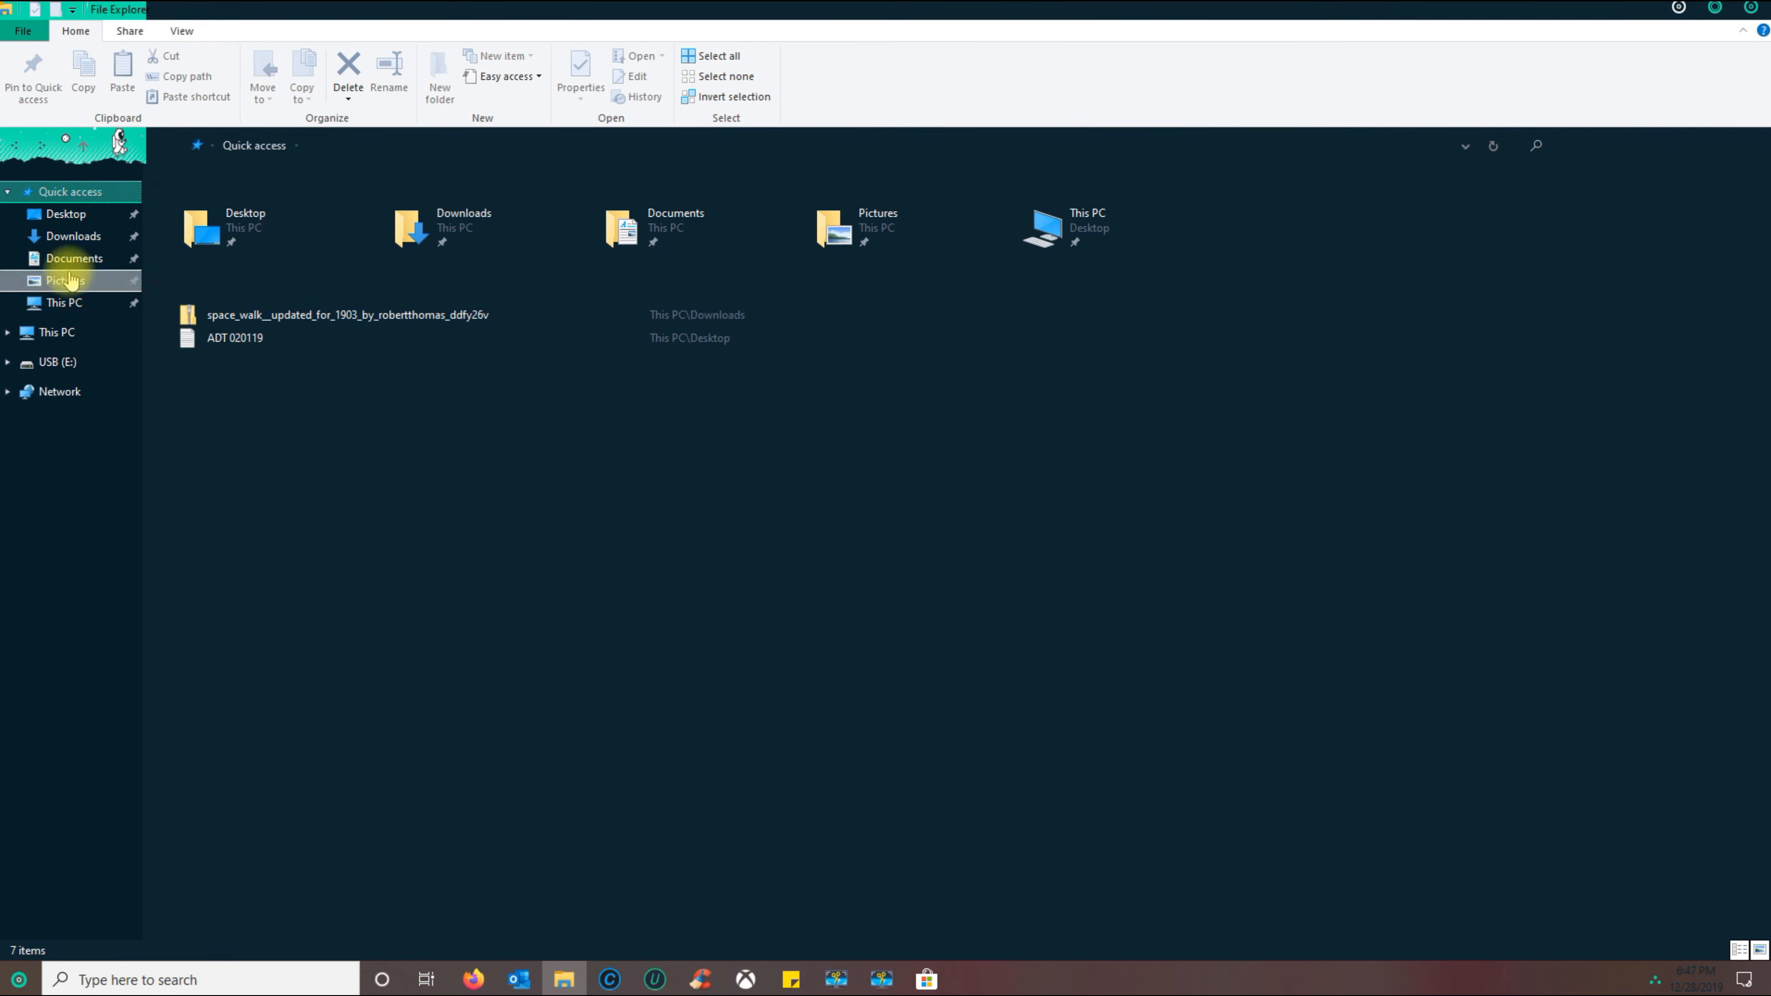
click(94, 307)
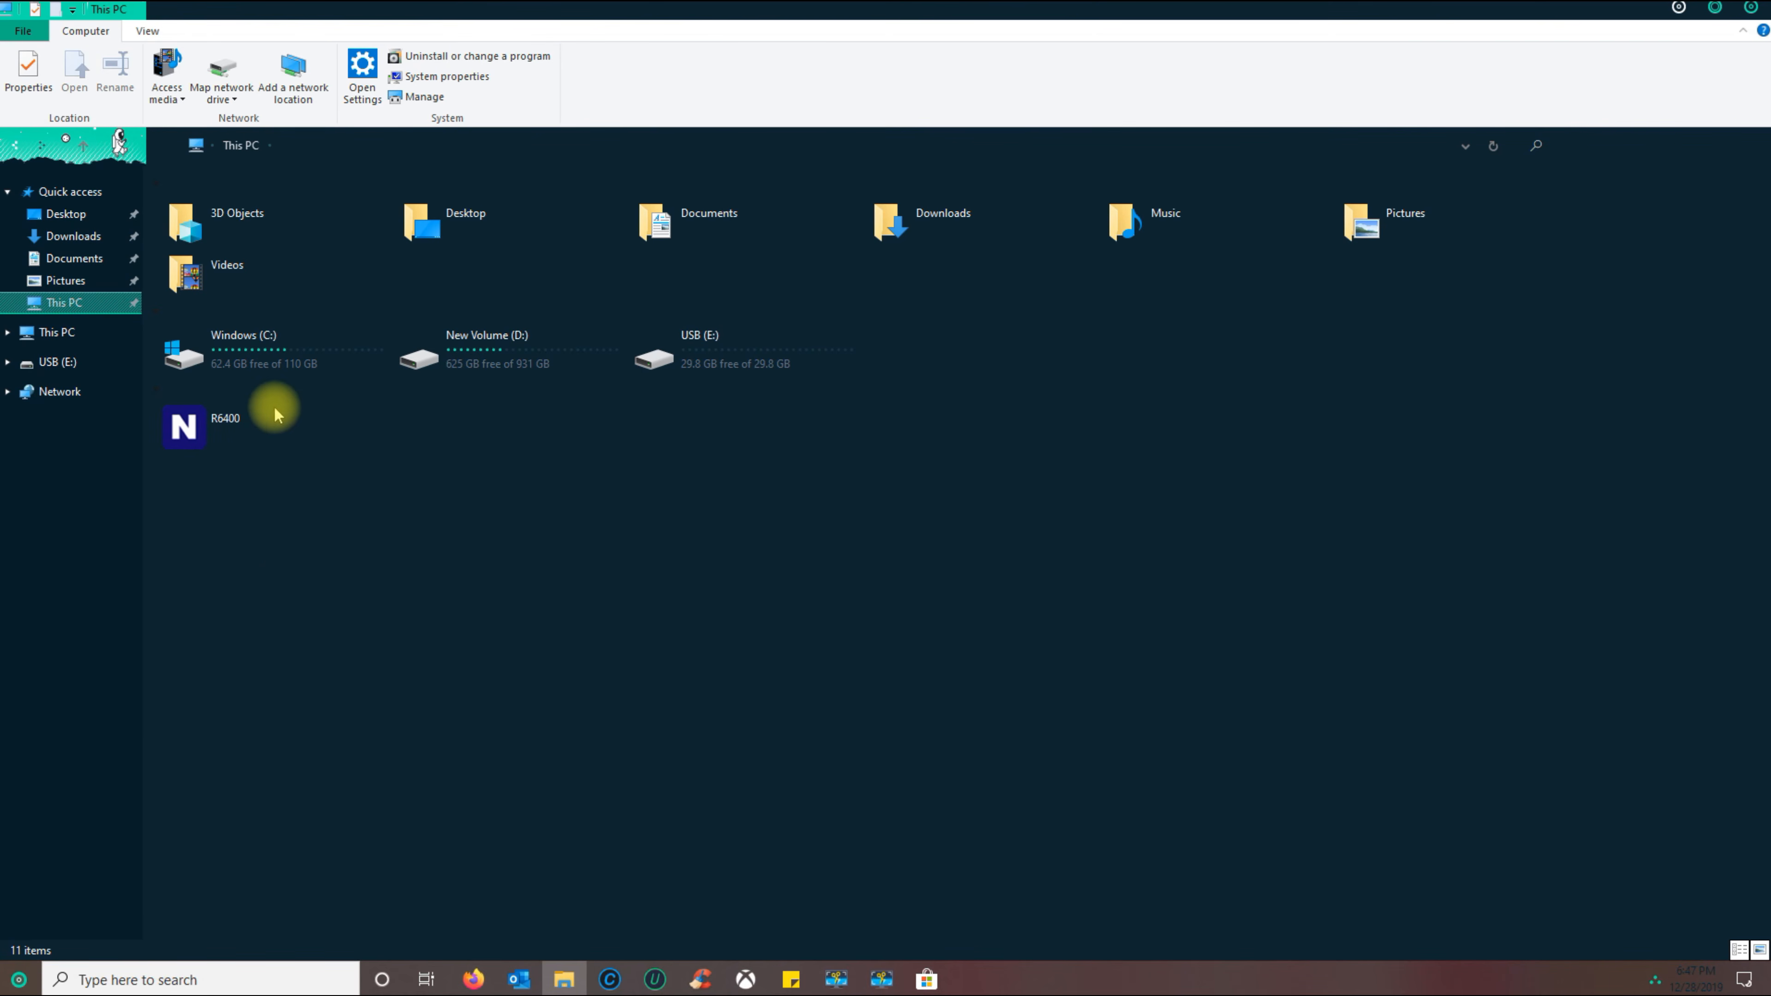
click(1752, 8)
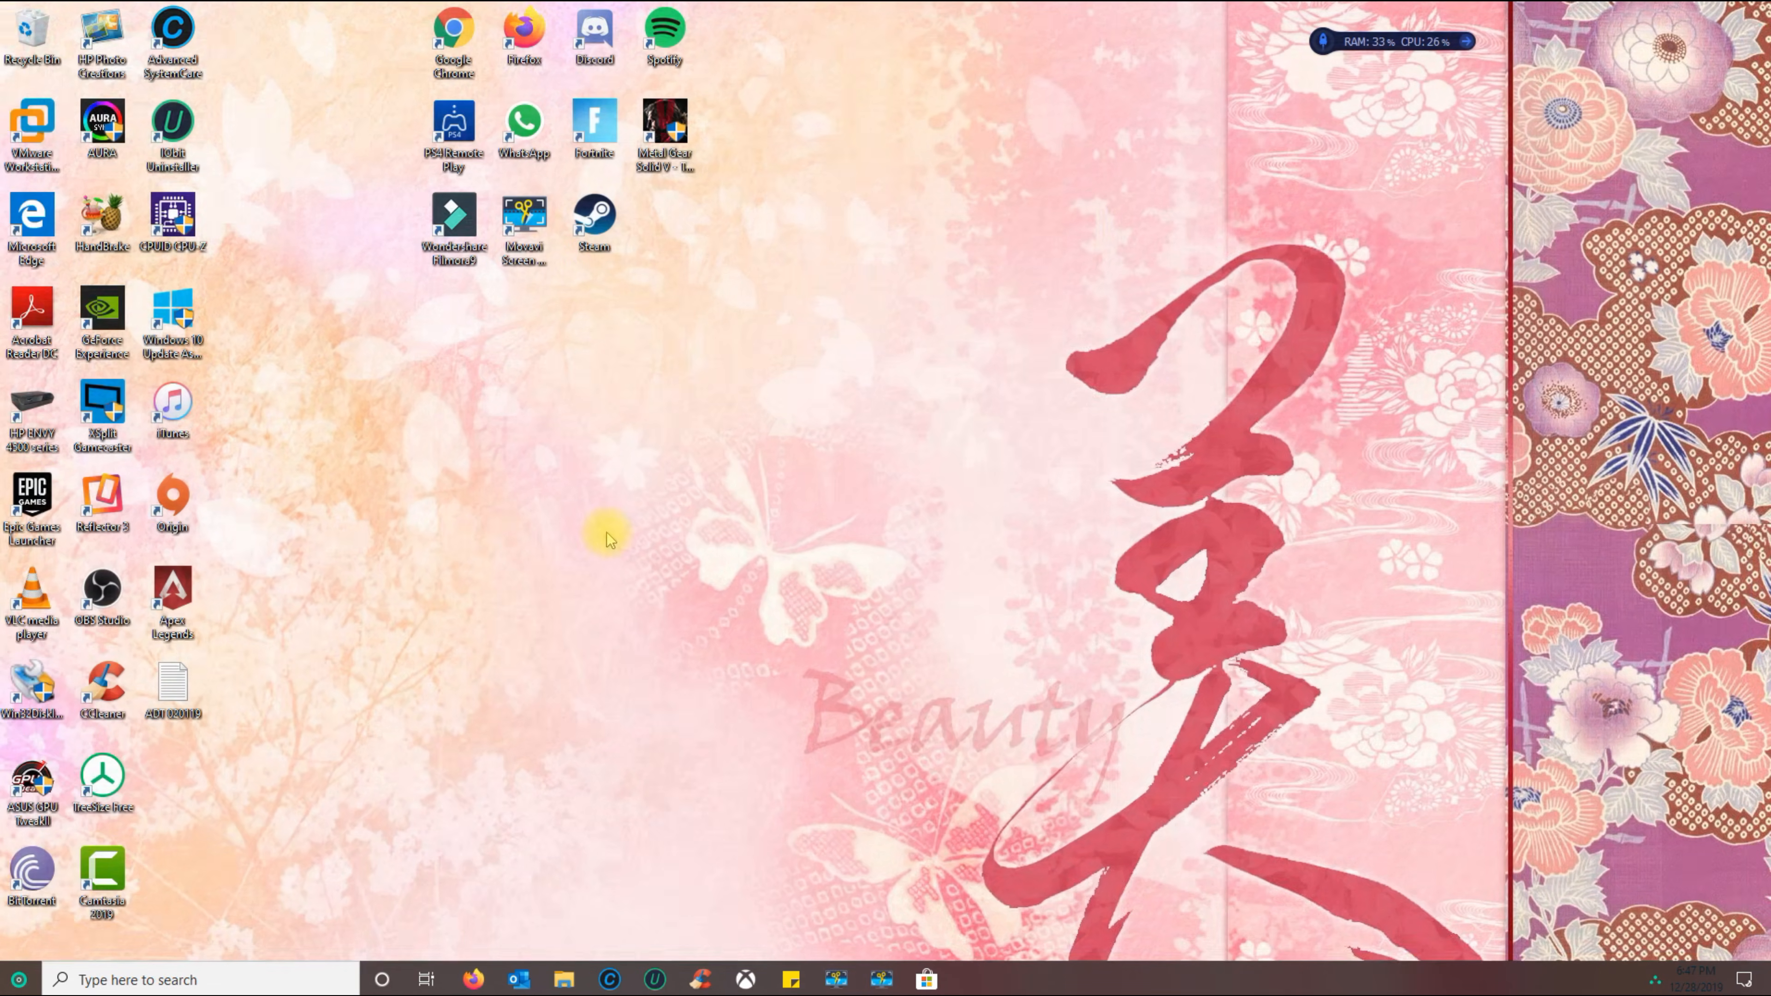